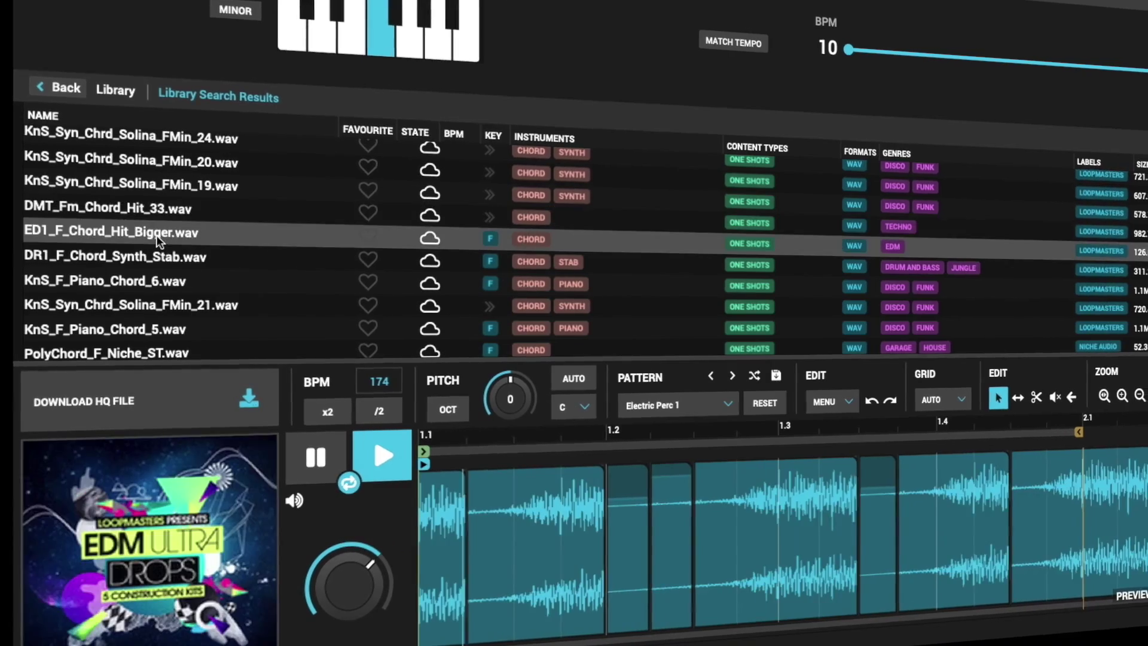
Audition two chord samples, then move the third slice later and stretch a slice to compress it.
left_click(139, 253)
left_click(153, 277)
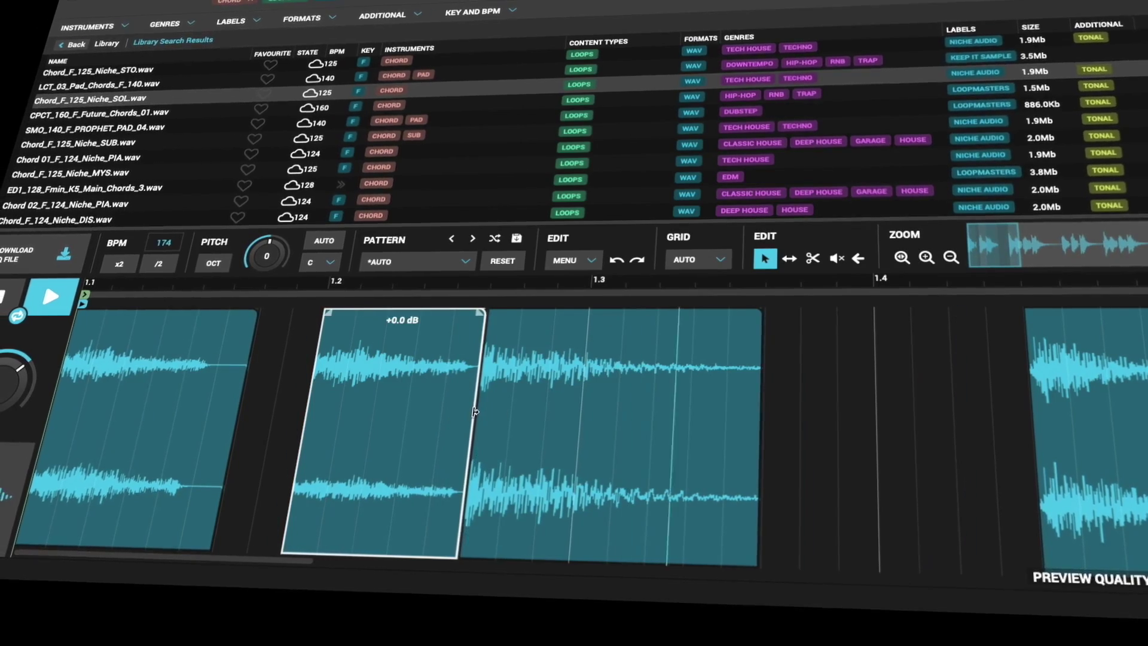
left_click_drag(535, 347, 598, 350)
key("2")
left_click_drag(705, 410, 660, 426)
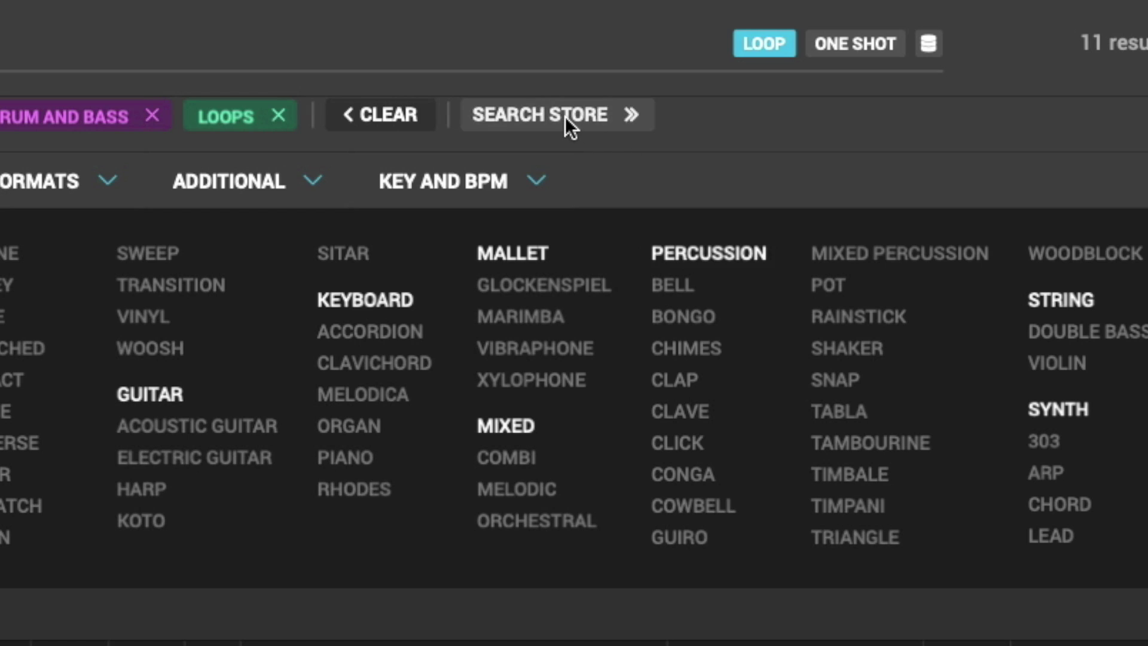
Search the store, audition bass loops, and drag C4C_174_F#_Synth_Bass_10 into Live as track 5.
left_click(568, 123)
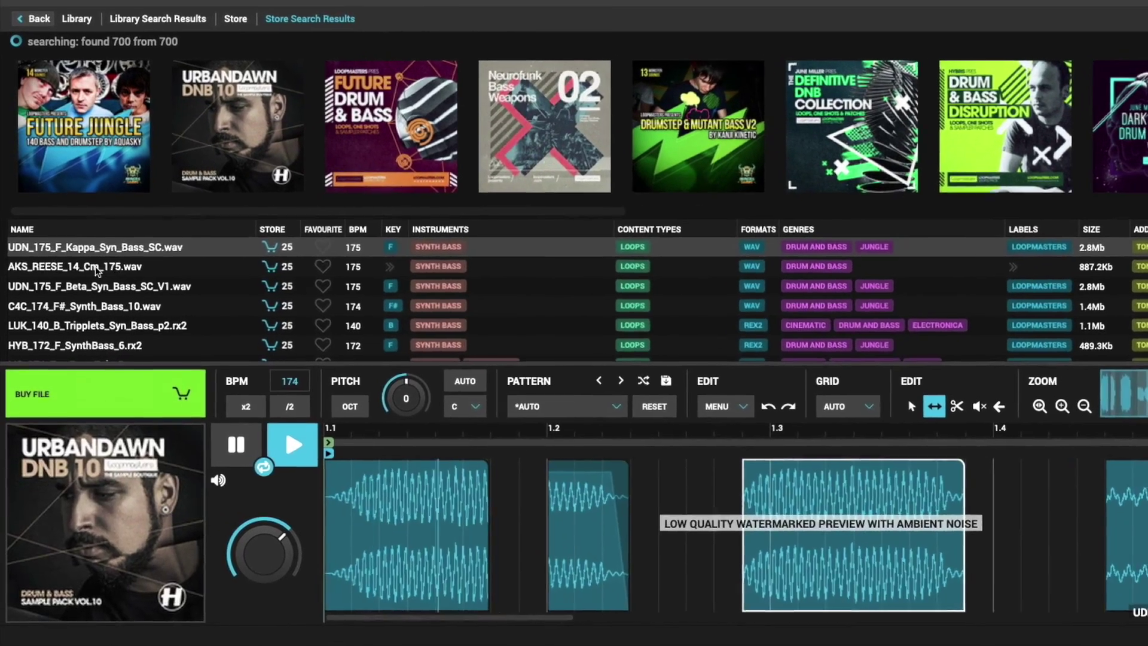
left_click(94, 308)
key("Down")
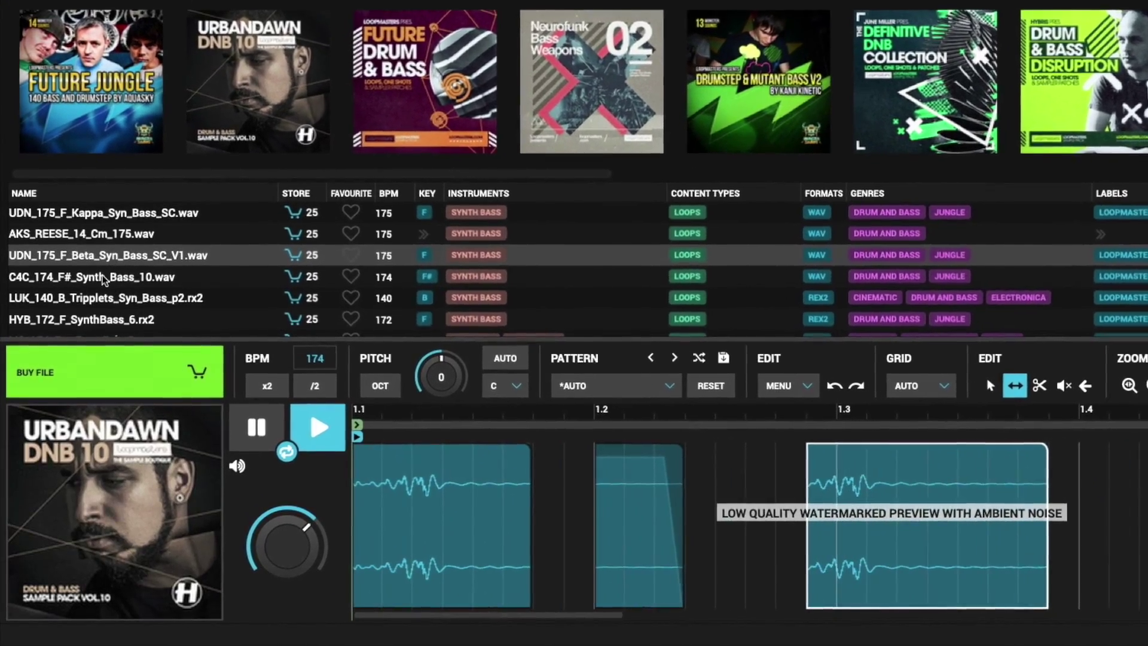
key("Down")
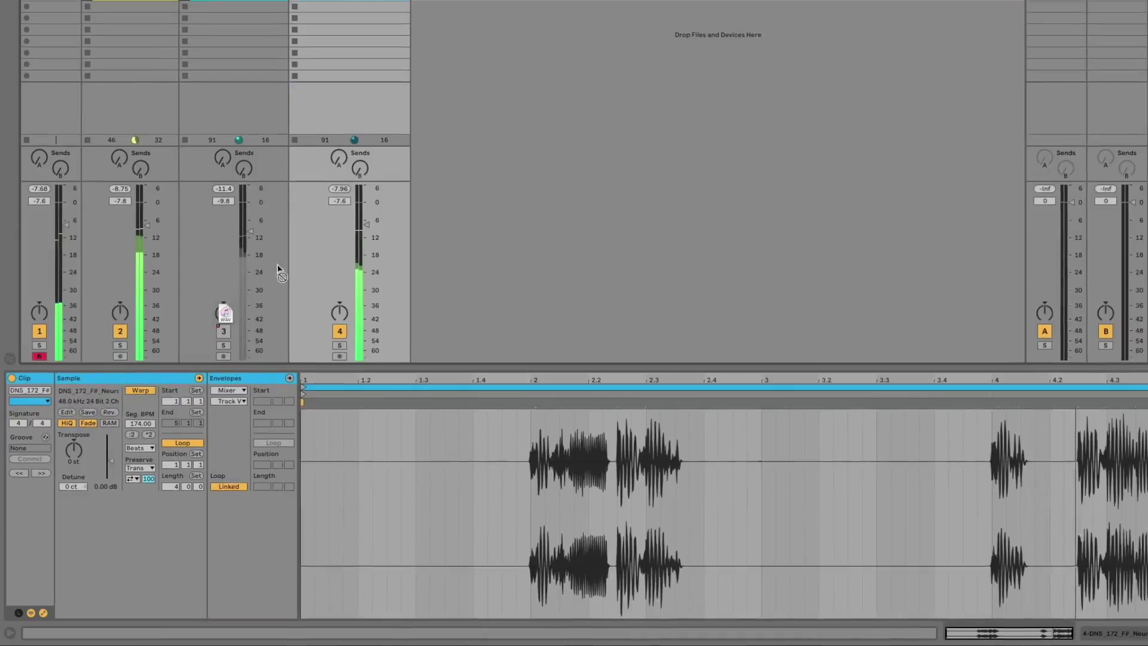
left_click_drag(279, 272, 422, 13)
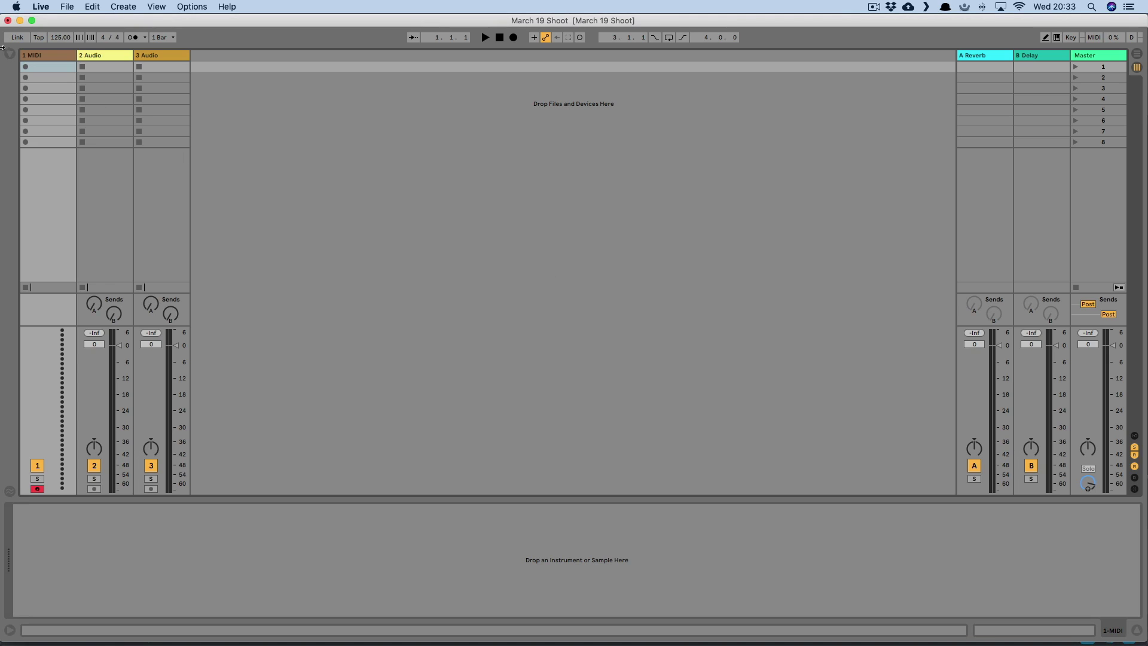
Load Loopcloud from Plug-ins > Loopmasters onto track 1, open its library, and check the Ableton connection.
left_click(10, 56)
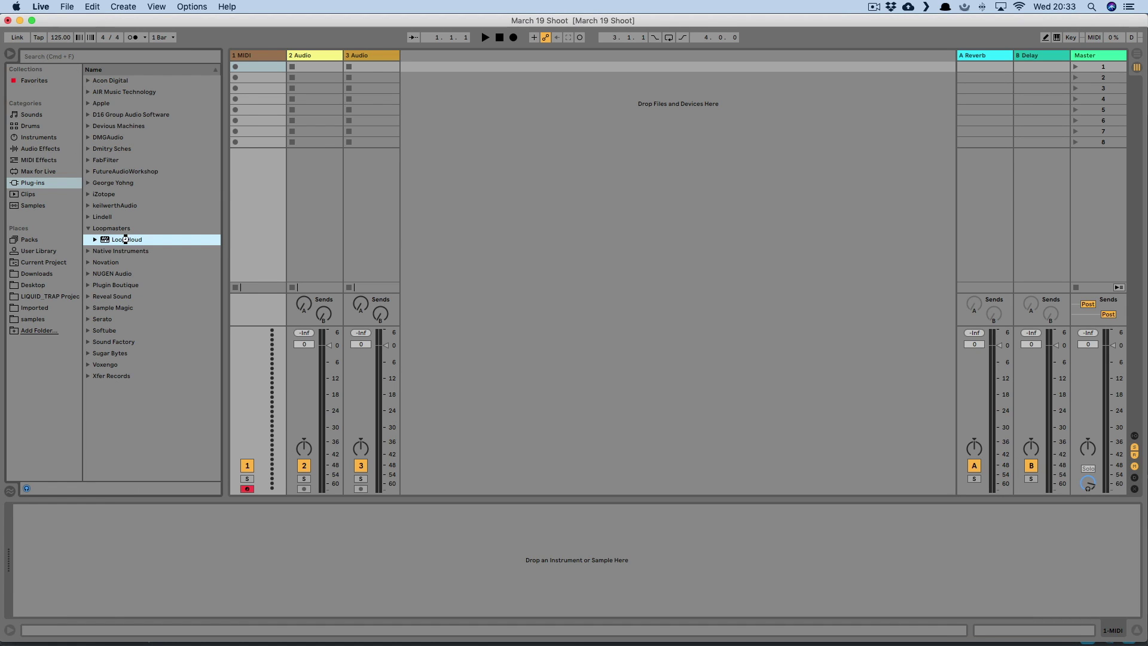
double_click(127, 239)
left_click(9, 55)
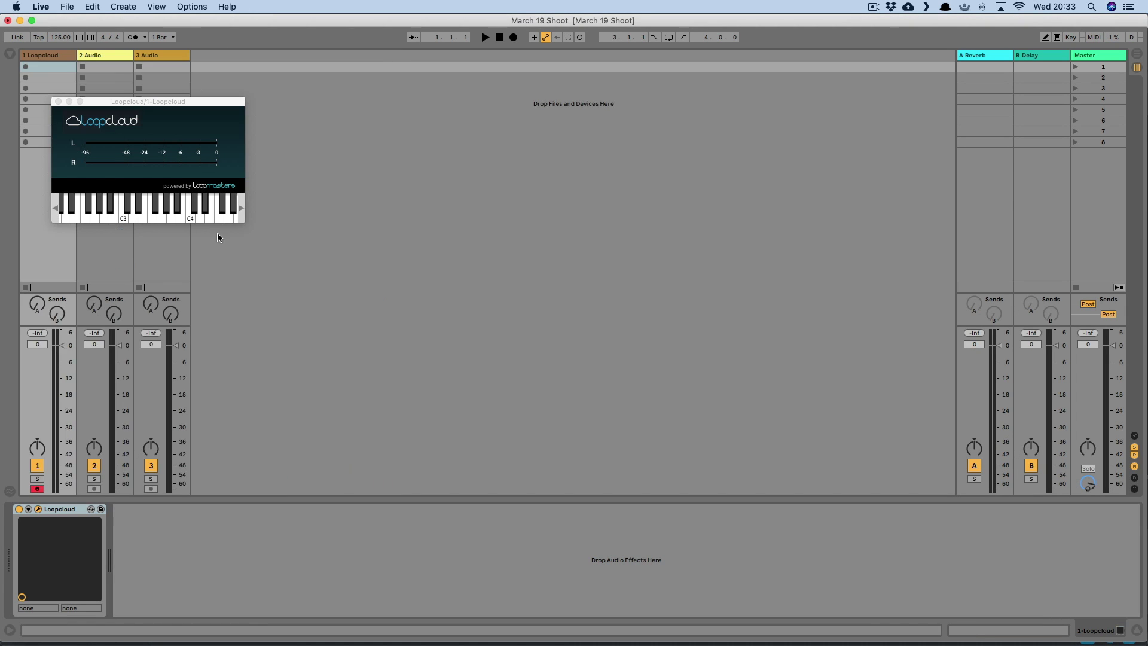
left_click(1135, 489)
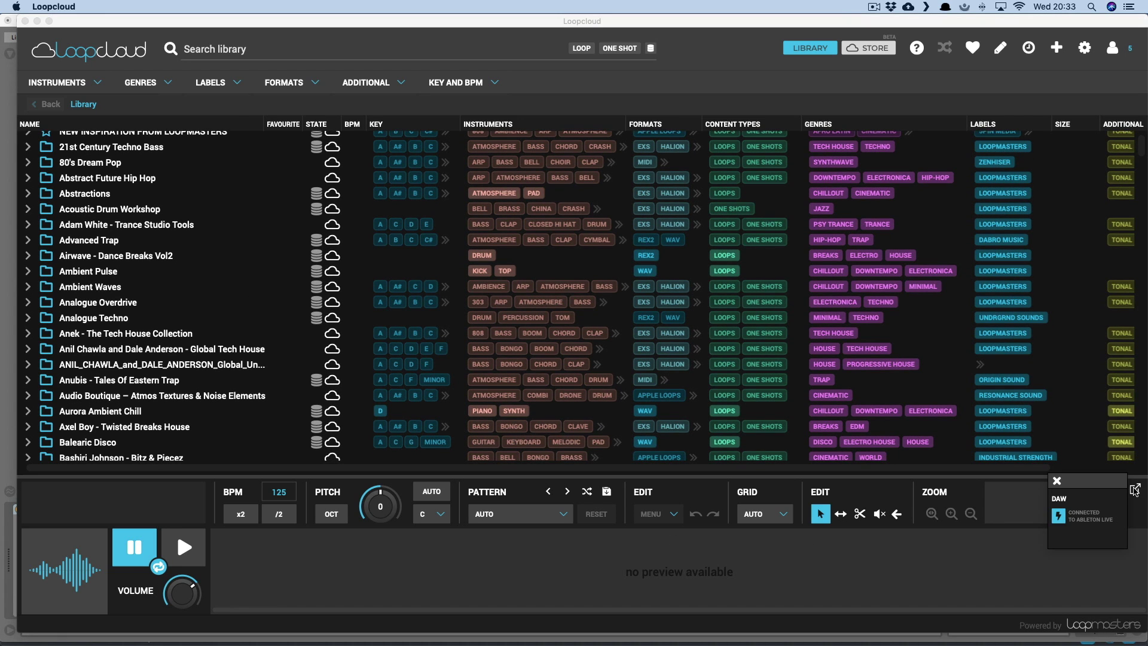
Filter Loopcloud results to loops only, 115–135 BPM, with the Kick instrument tag.
left_click(1057, 481)
scroll(707, 192, "up", 1)
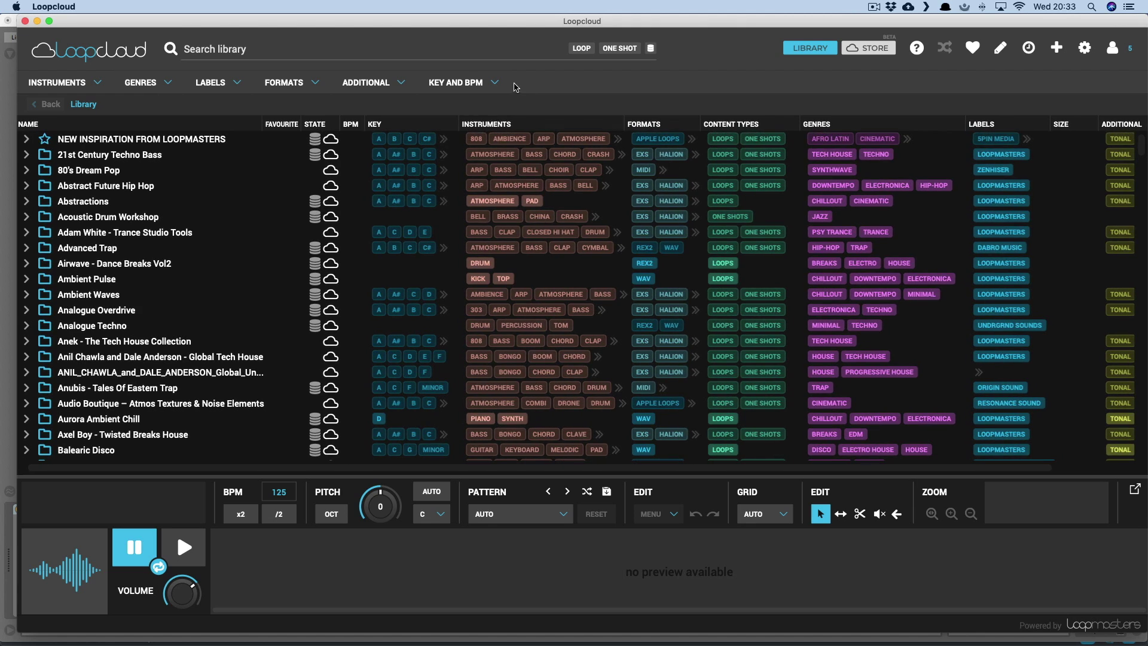
left_click(495, 84)
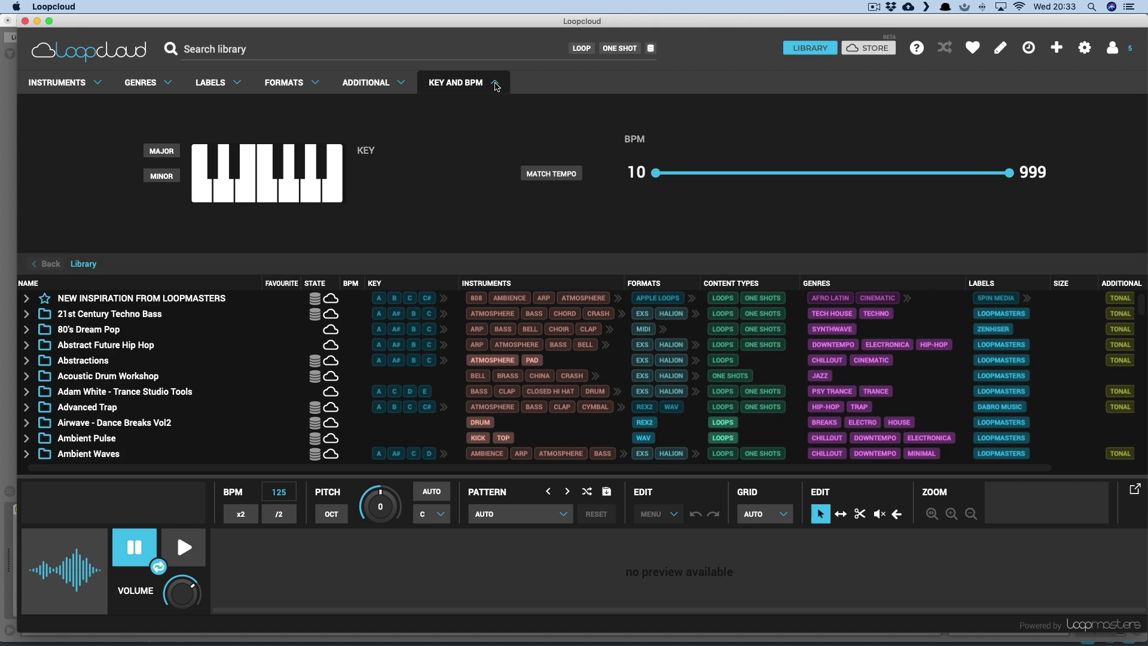
left_click(561, 175)
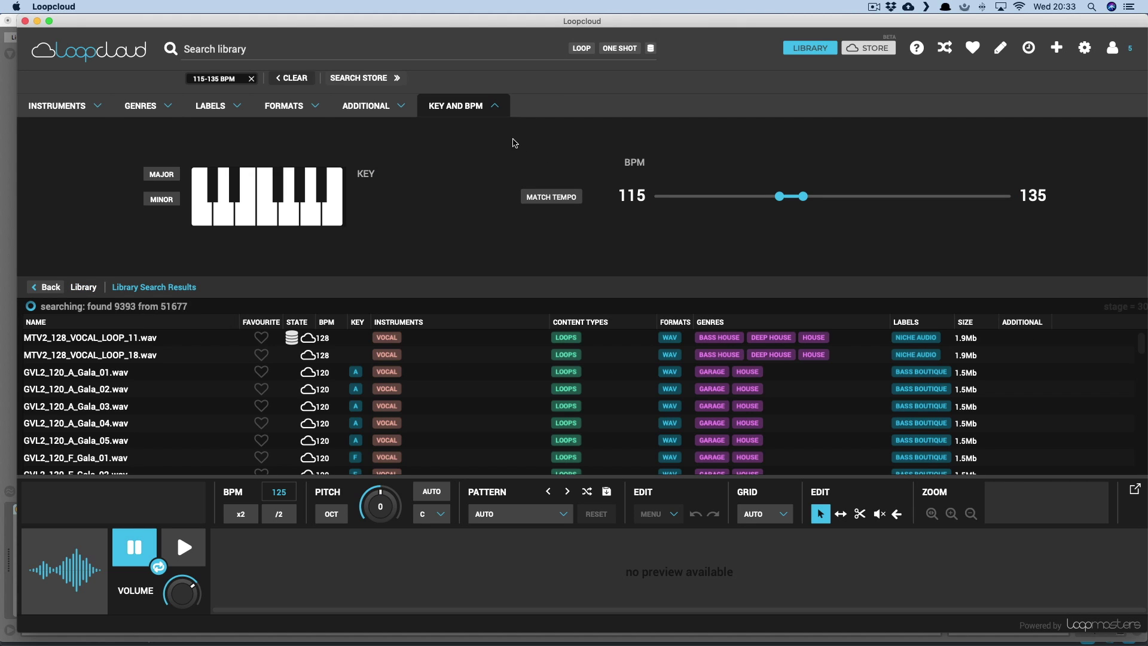
left_click(582, 49)
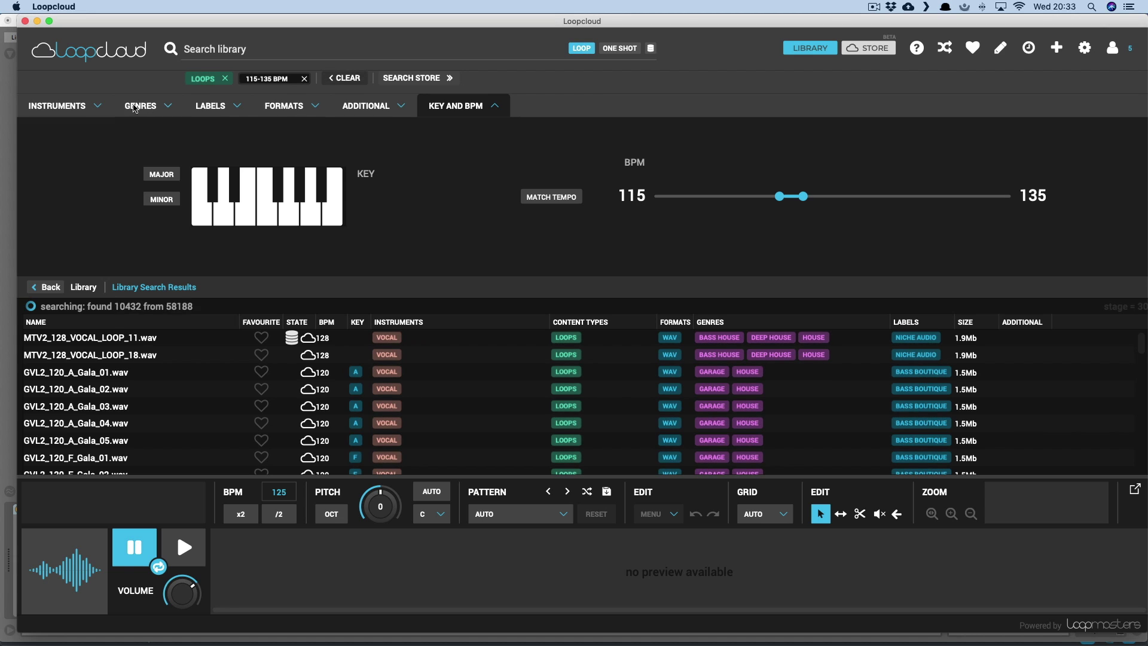
left_click(97, 107)
left_click(117, 150)
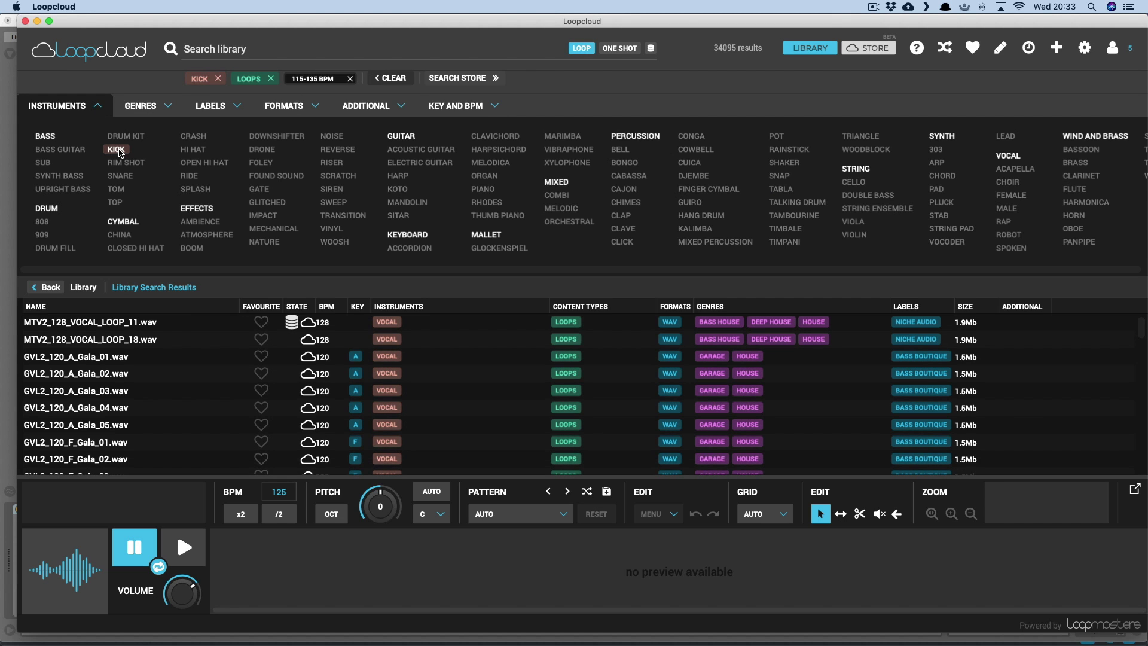
scroll(113, 332, "down", 3)
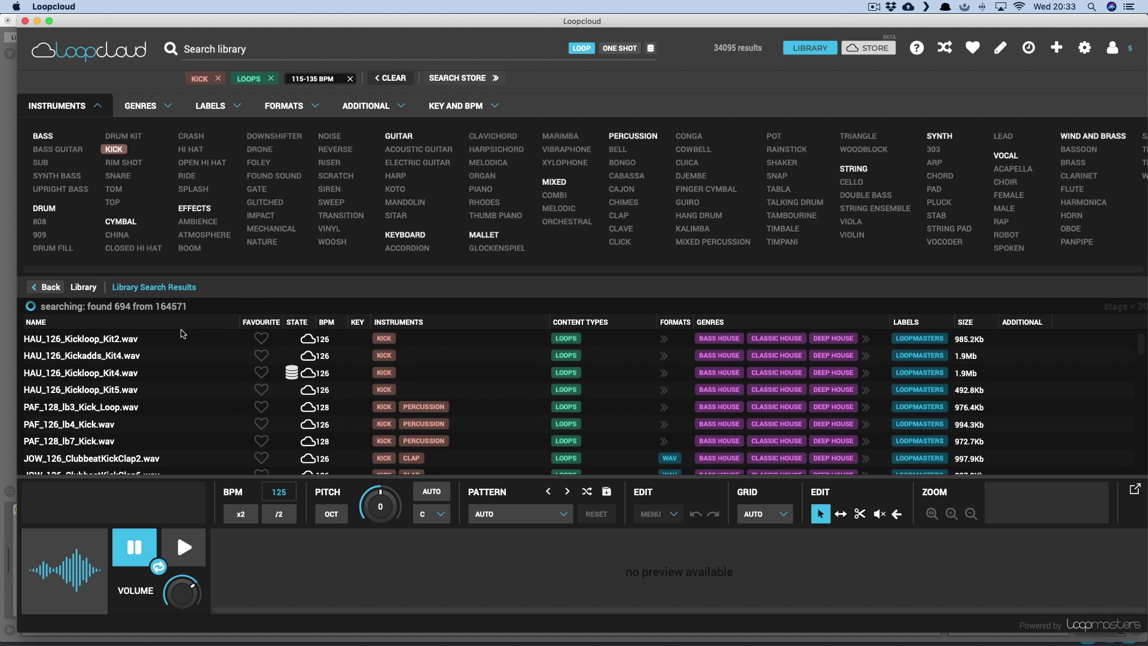
Audition and shuffle kick loops, settling on rtx_drum_loop_leyde_kick_snare_127.
left_click(104, 326)
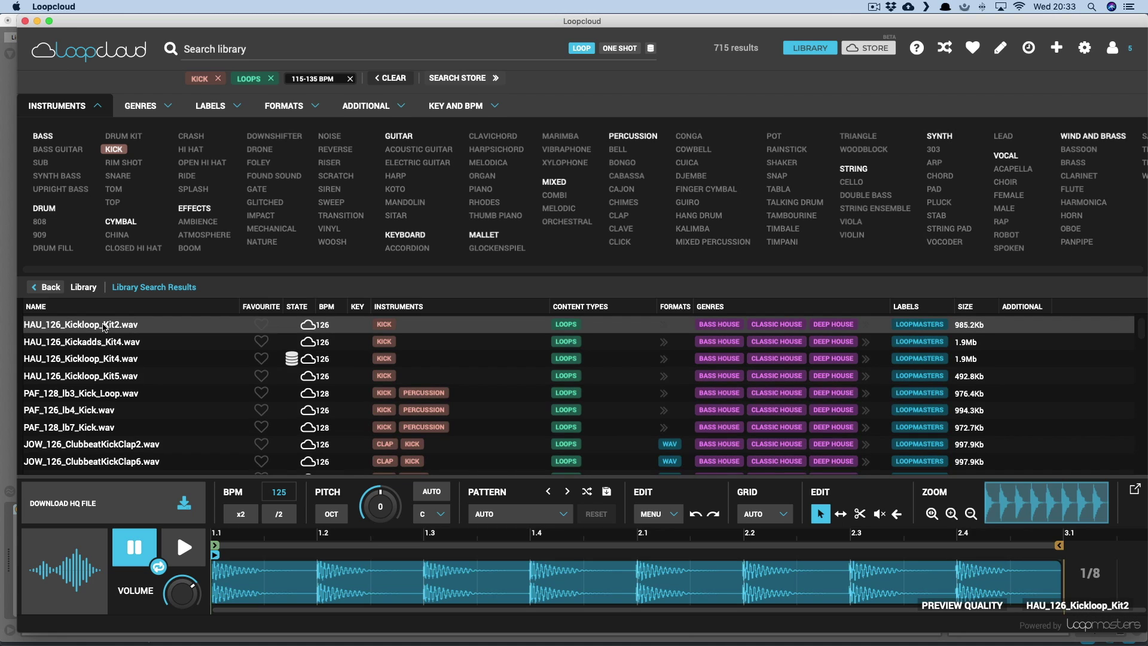
key("Down")
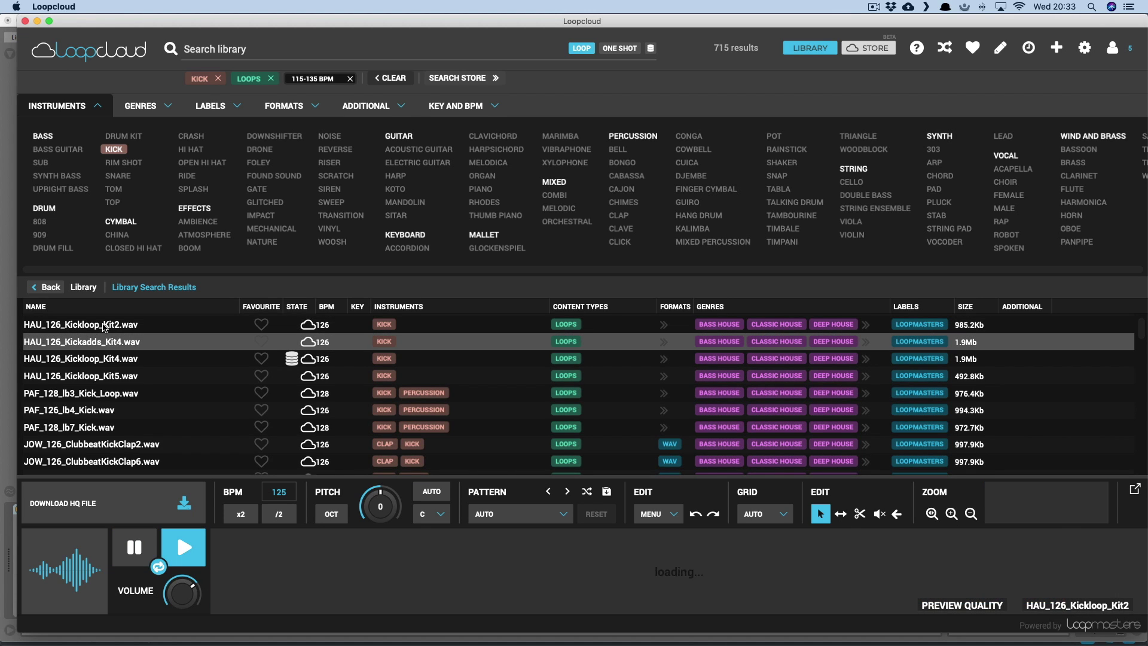
left_click(943, 53)
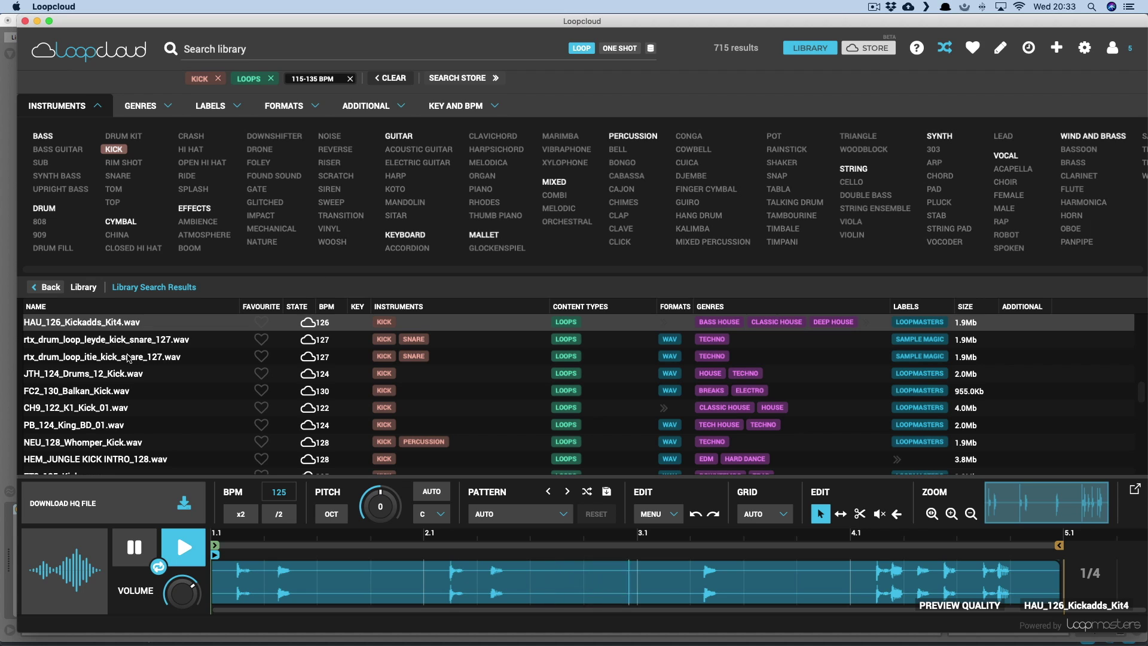
left_click(109, 346)
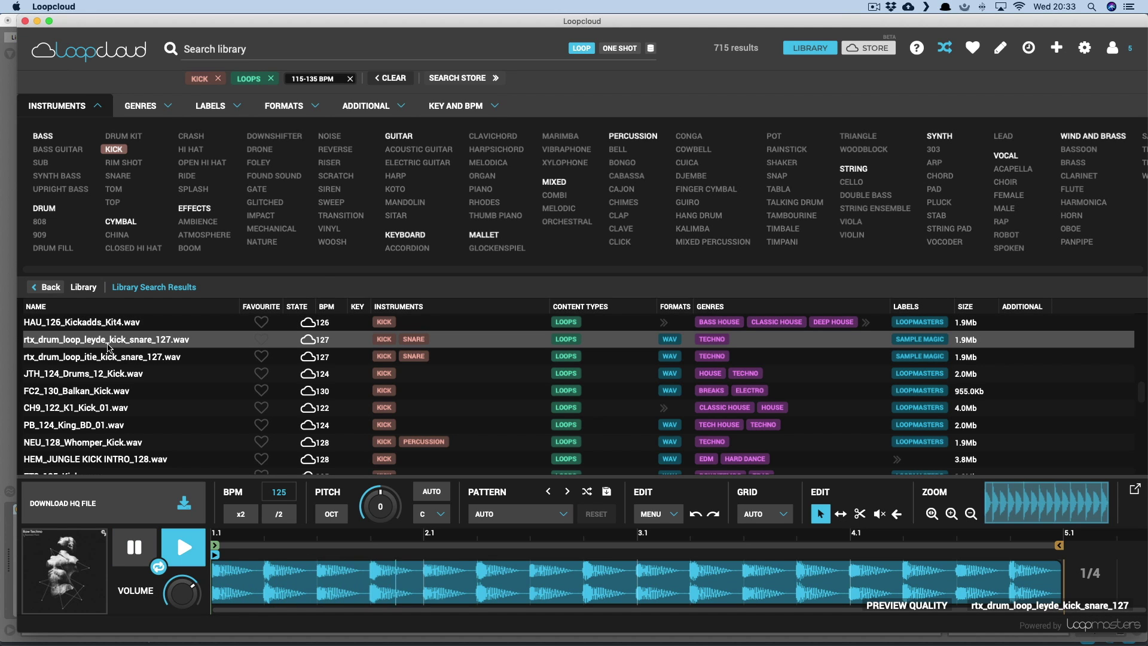
key("Down")
key("Down")
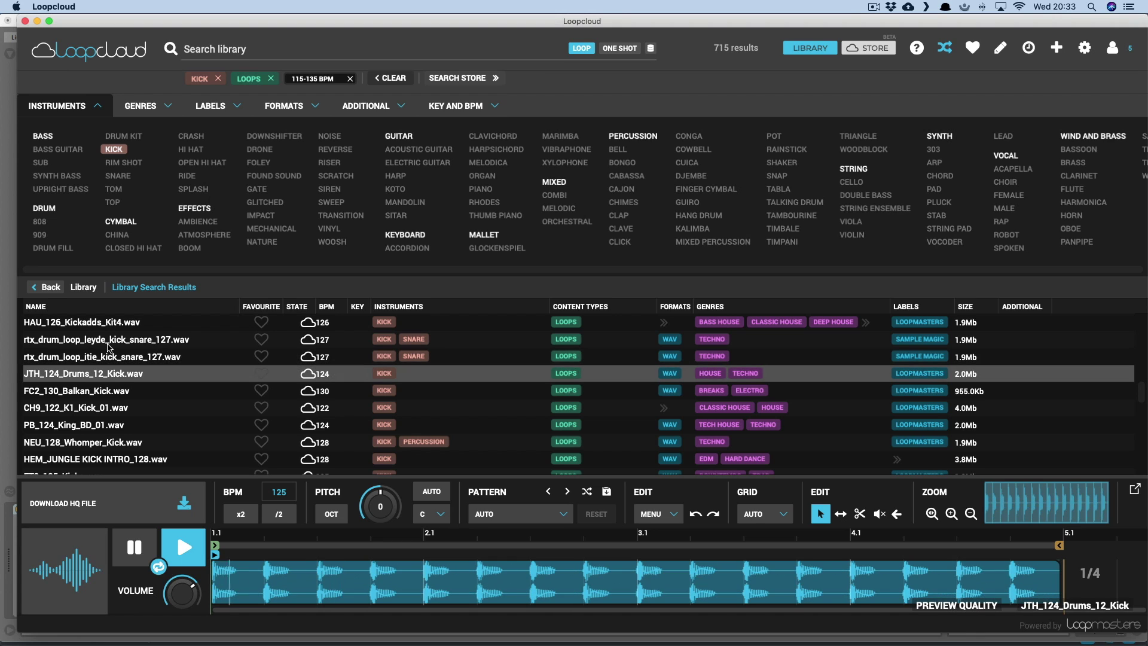
key("Up")
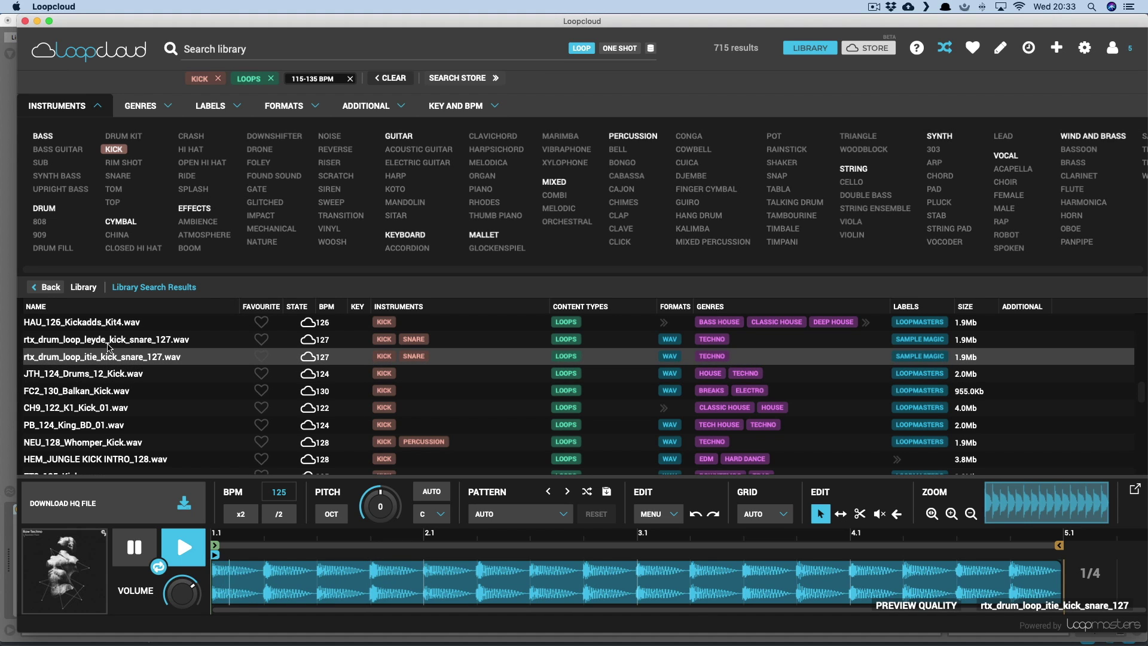
key("Up")
key("space")
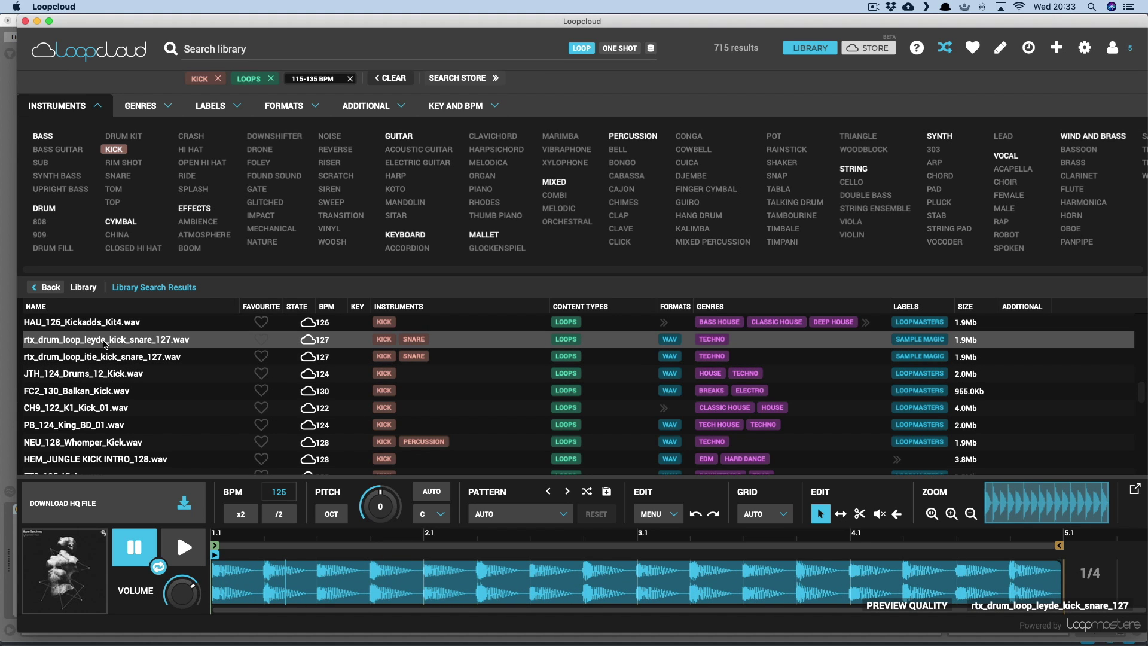
Drop the leyde loop onto track 2, launch it, lower it to about -6.7 dB, and widen the track.
left_click_drag(126, 343, 101, 69)
key("super+Tab")
left_click(81, 66)
left_click_drag(119, 346, 119, 364)
left_click_drag(133, 55, 183, 55)
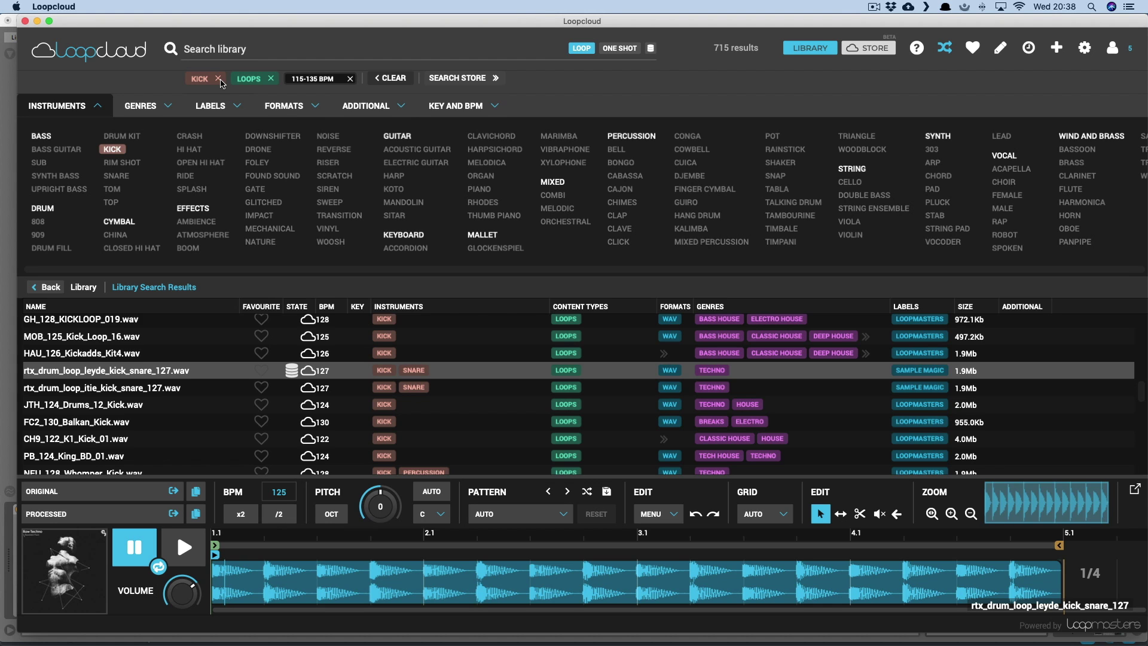
Swap the Kick filter for Synth Bass and preview VDO_130_E_Synth_Bass_Eternity_01 before returning to Live.
left_click(220, 80)
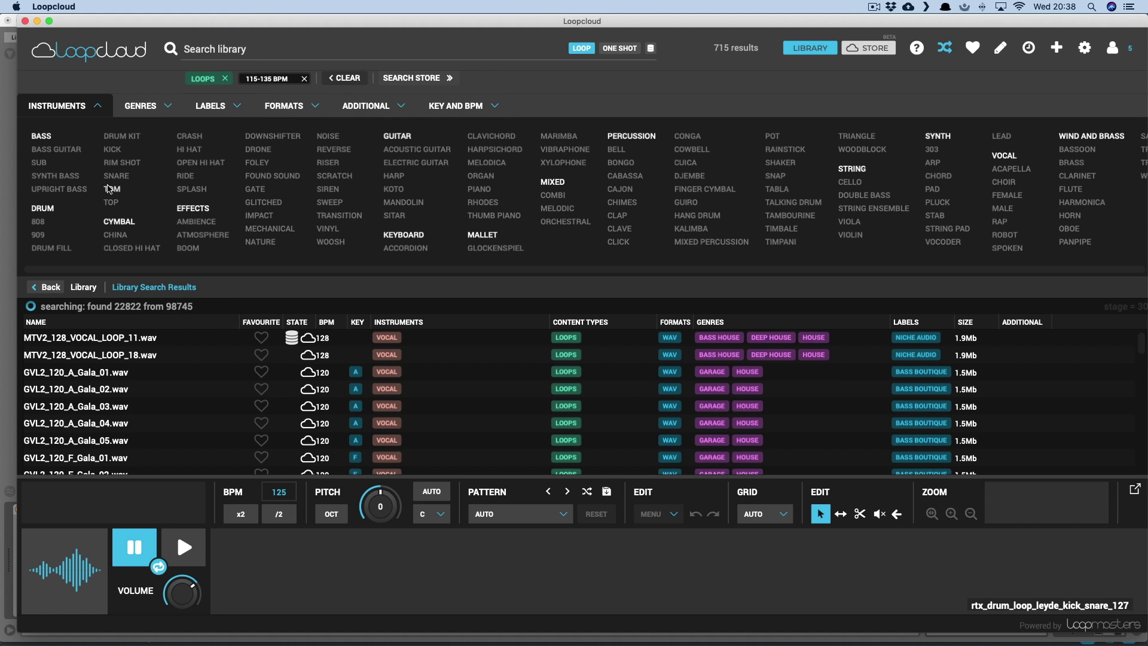
left_click(55, 175)
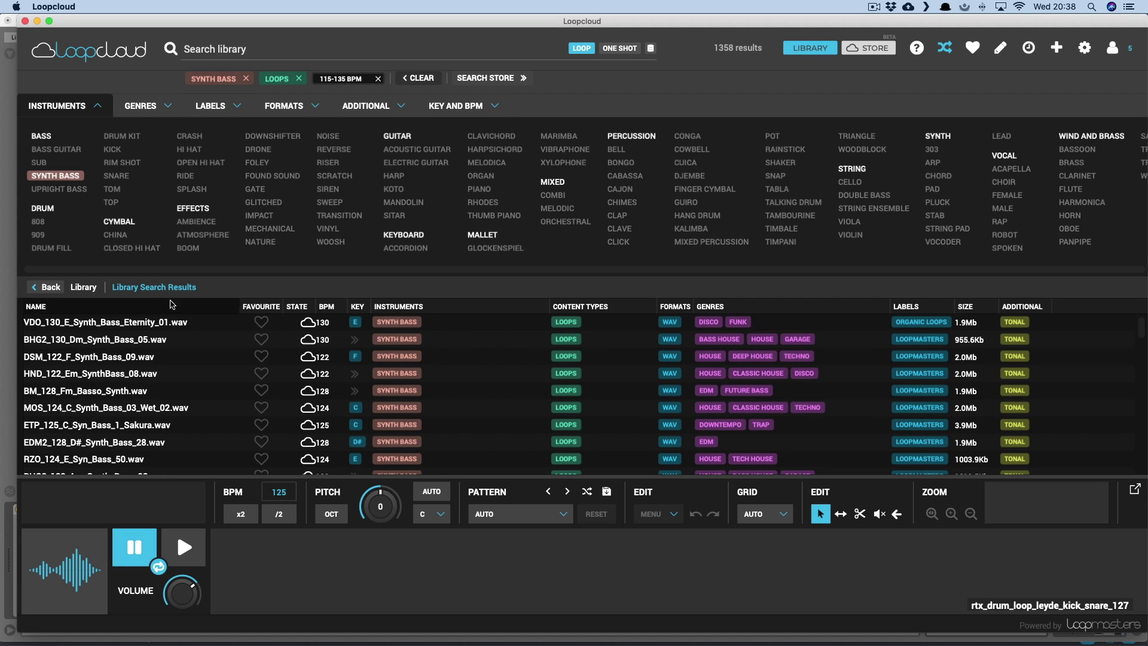
left_click(128, 323)
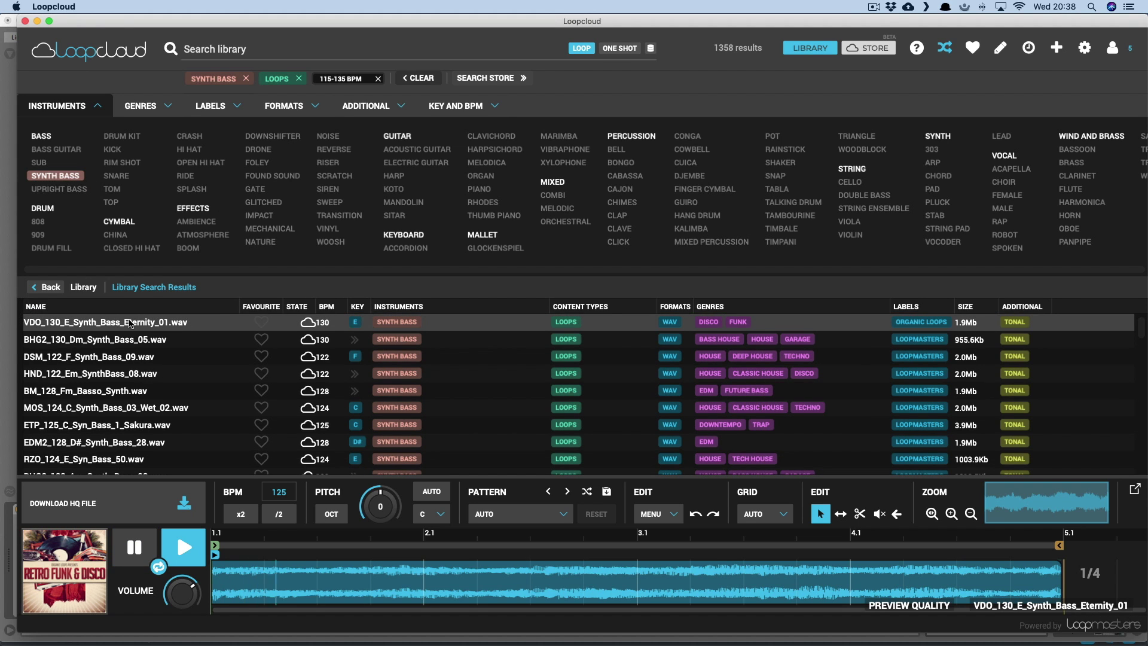
key("super+Tab")
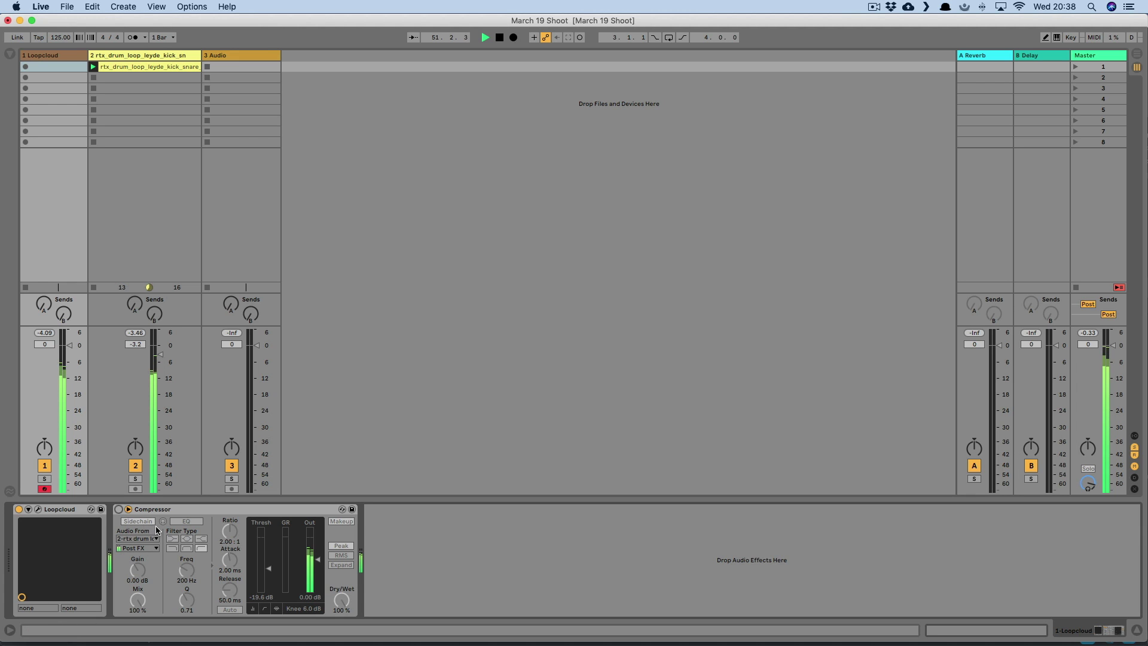
Enable the sidechain Compressor with a -24 dB threshold and 3:1 ratio.
left_click(119, 509)
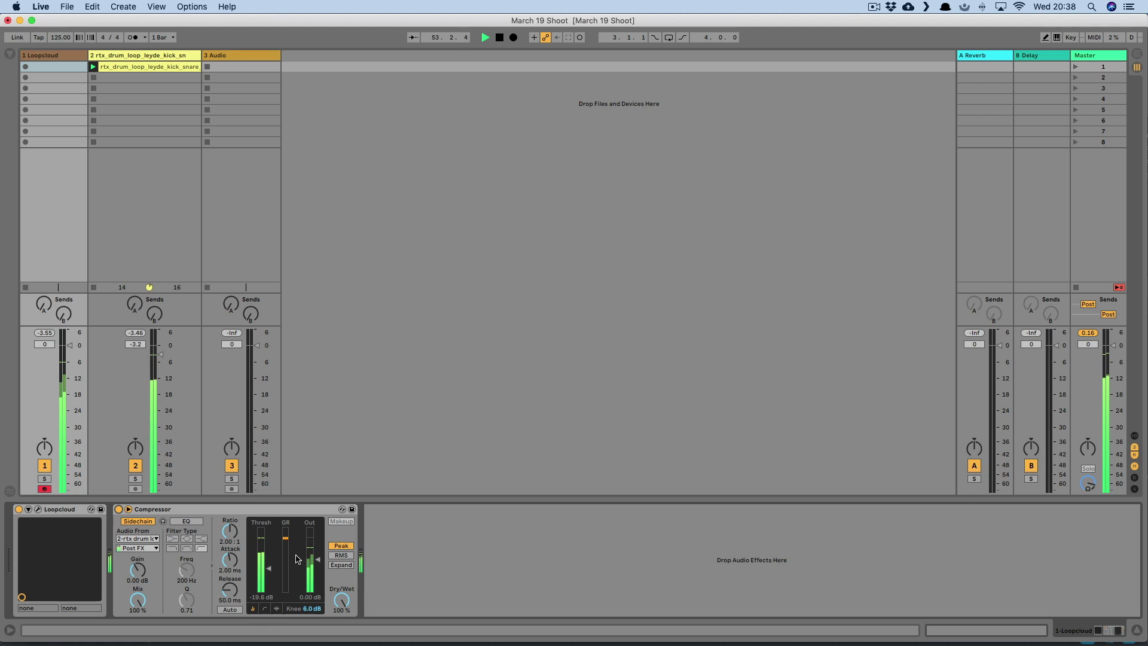
left_click_drag(261, 569, 261, 572)
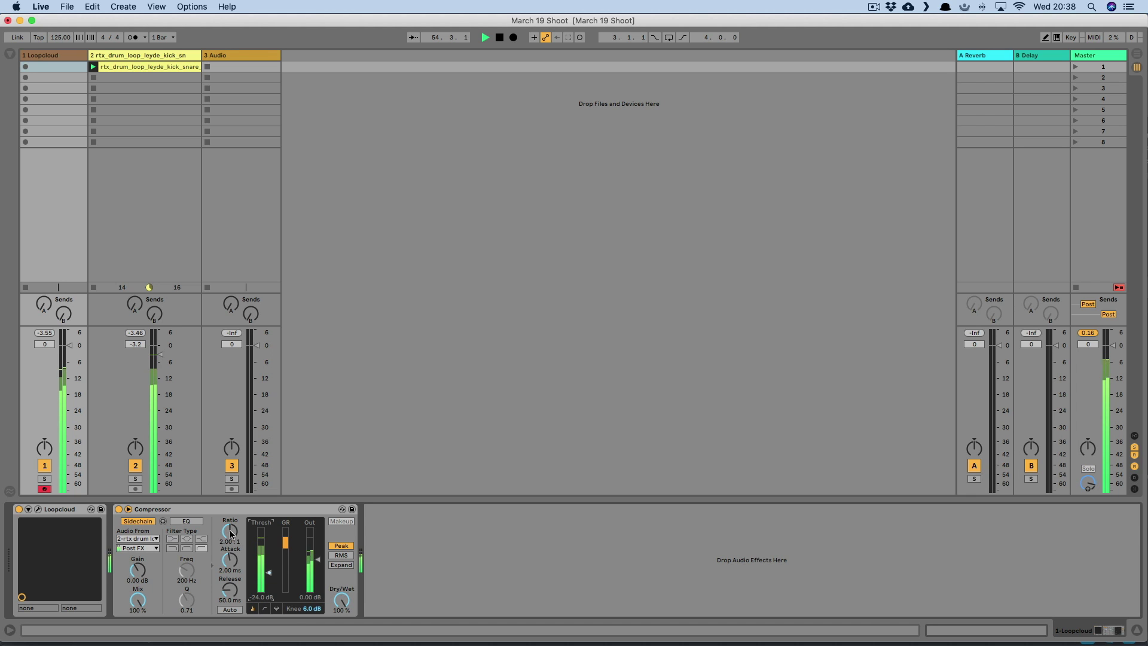
left_click_drag(230, 530, 229, 520)
key("super+Tab")
Audition seven synth bass loops, from BHG2_130_Dm_Synth_Bass_05 to EDM2_128_D#_Synth_Bass_28.
left_click(130, 341)
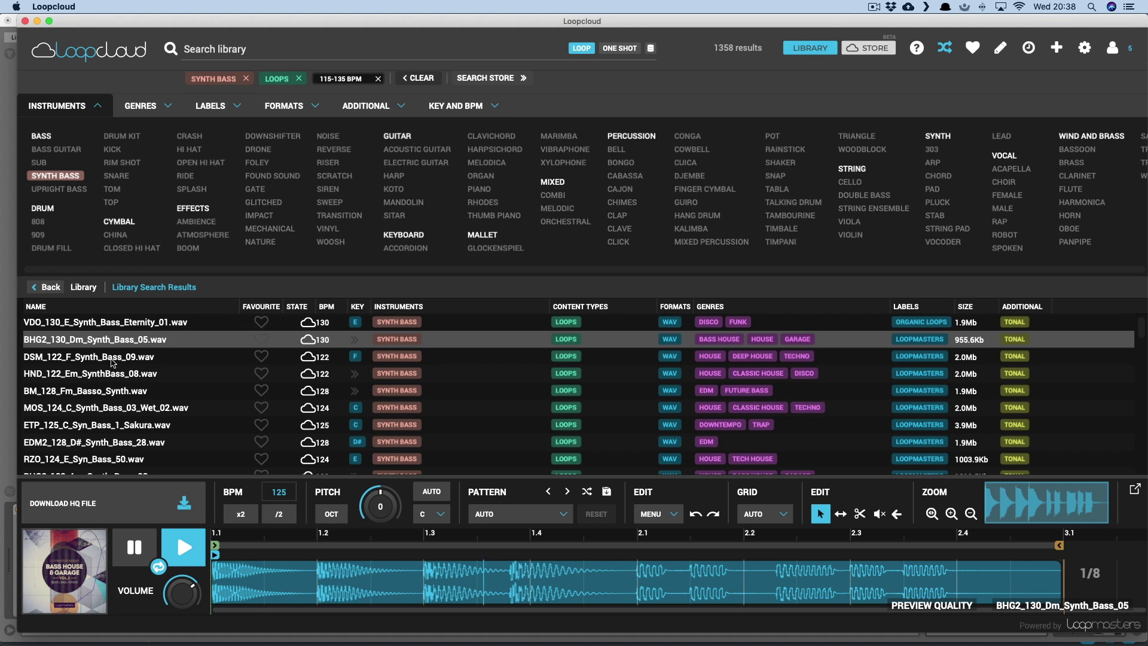
left_click(112, 361)
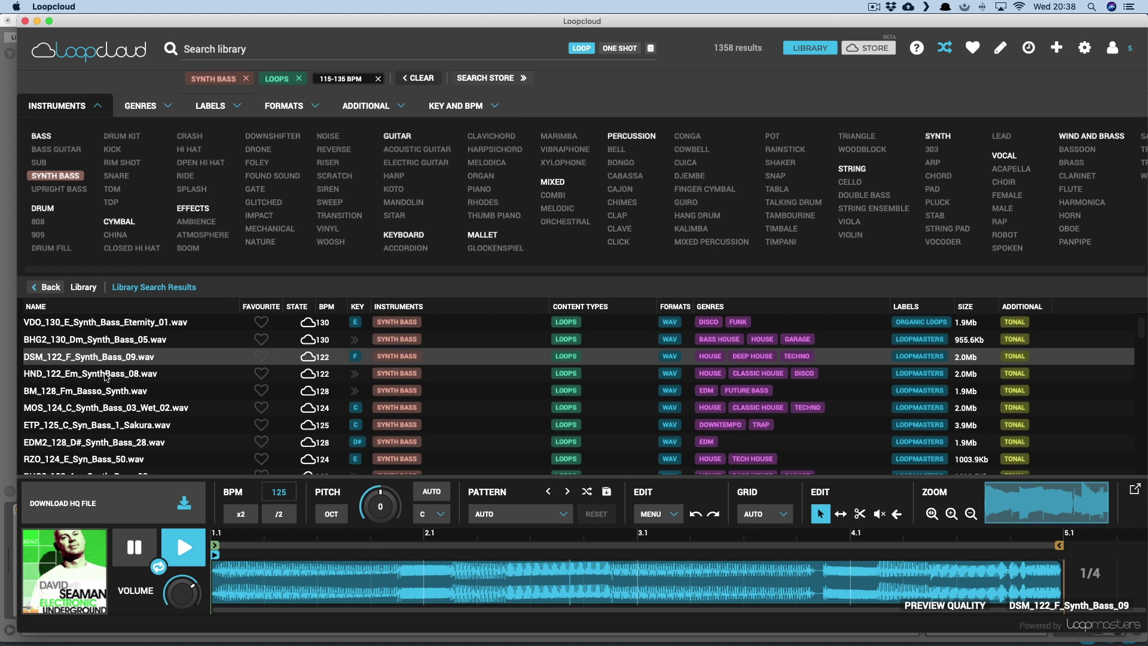
left_click(105, 375)
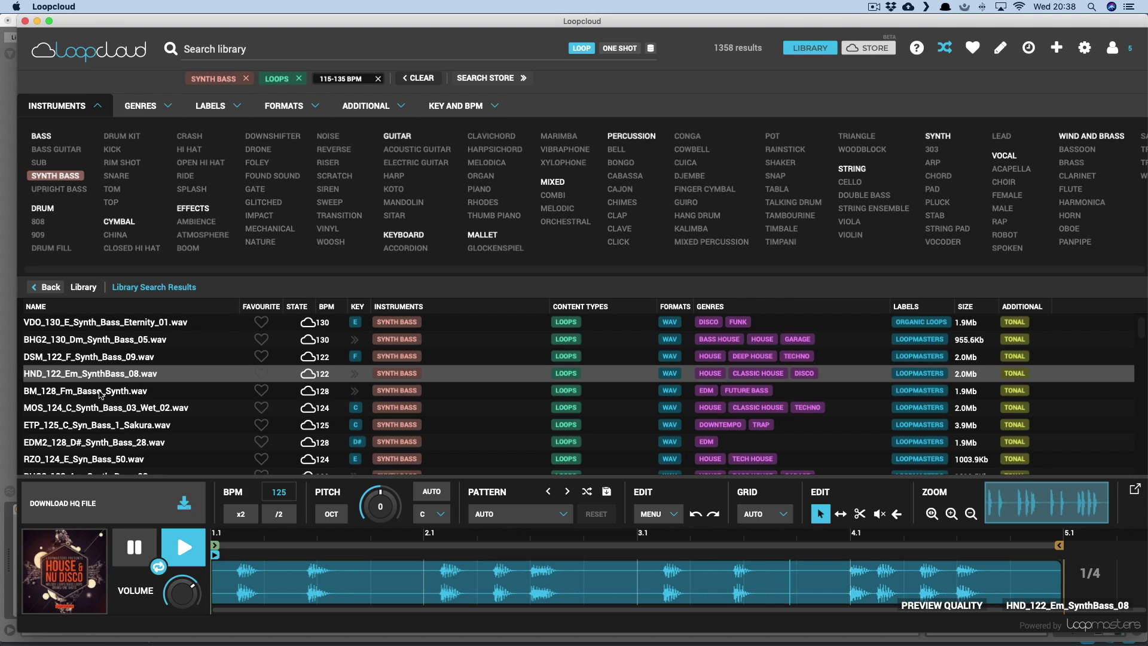
left_click(97, 392)
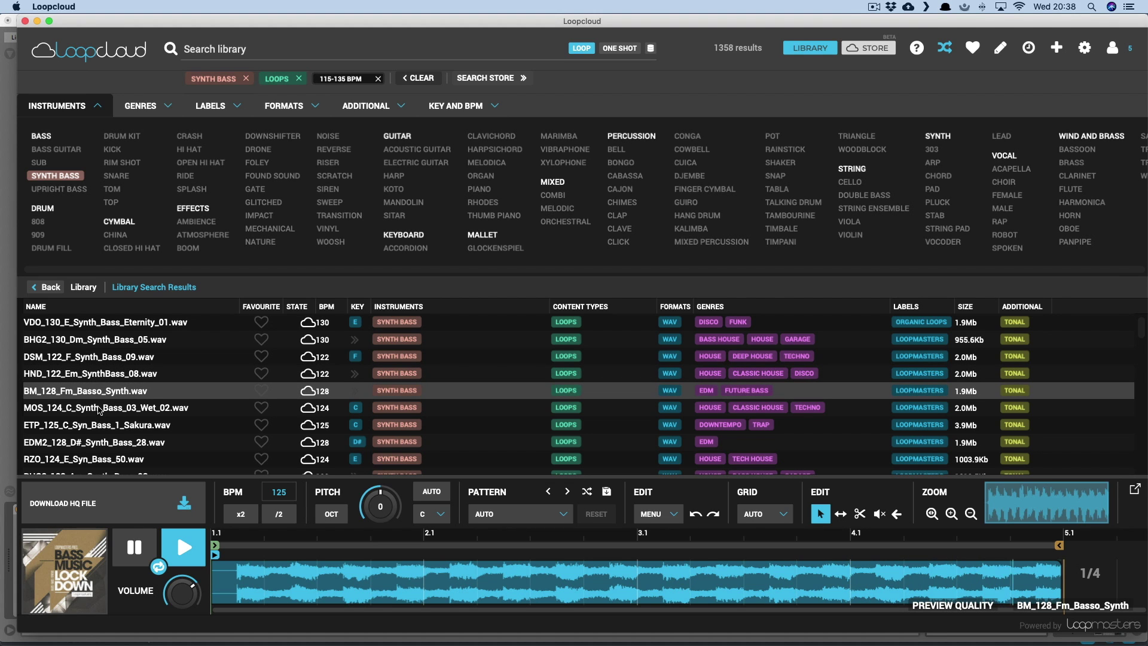
left_click(99, 409)
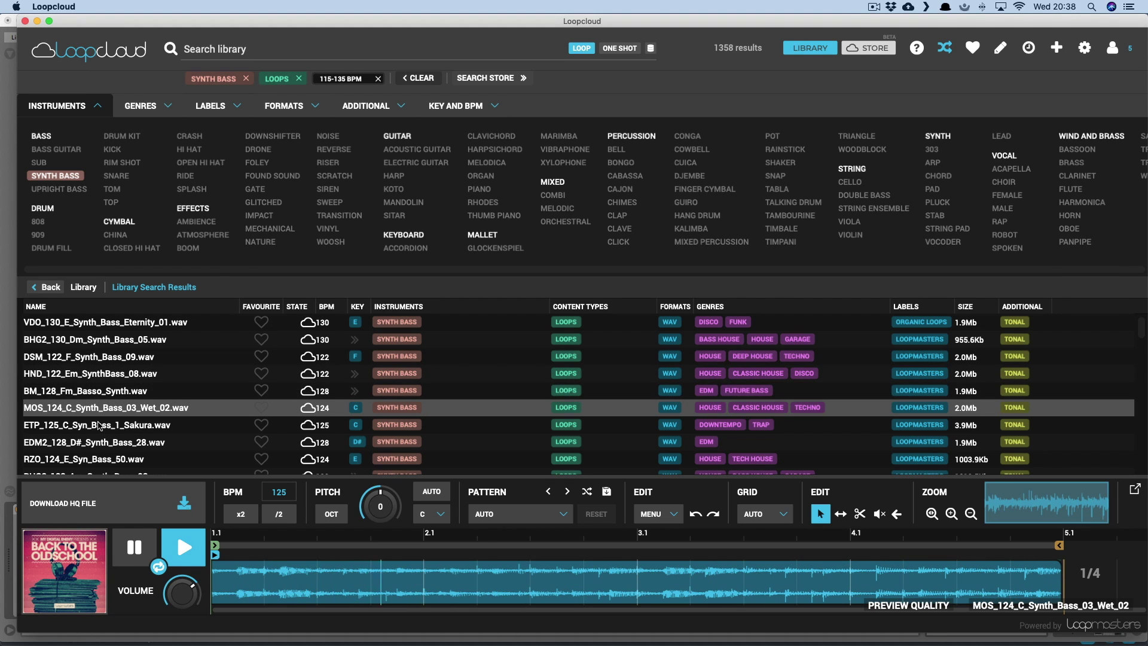
left_click(99, 424)
left_click(110, 443)
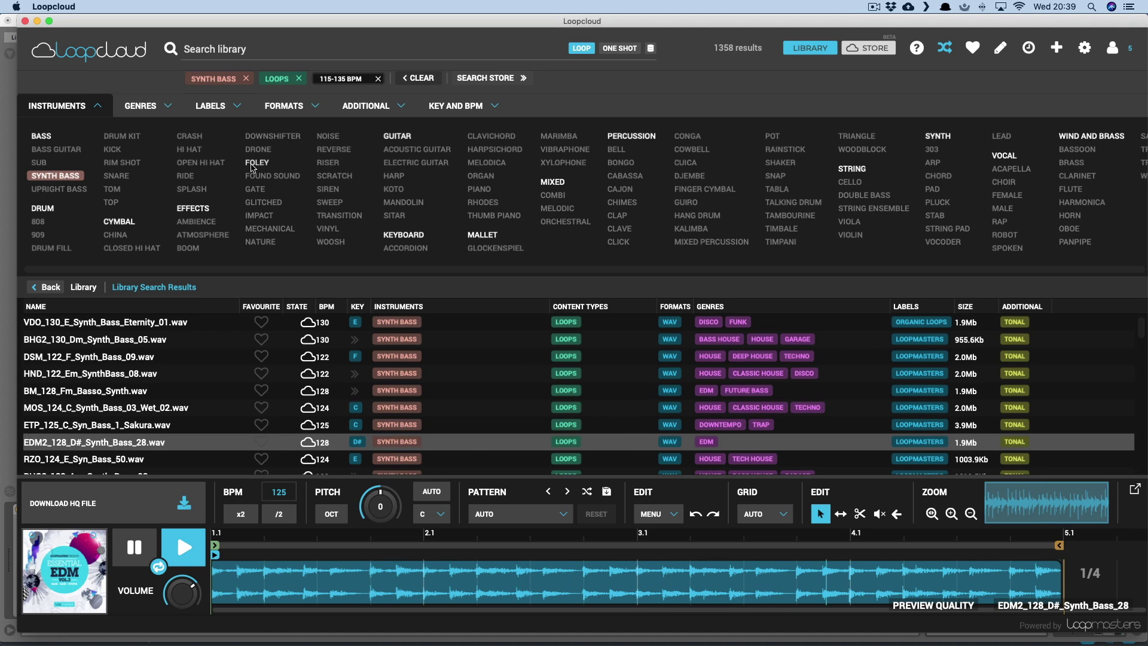
Add the Bass House genre filter and drag BHG2_125_Fm_Synth_Bass_14 toward Live.
left_click(169, 108)
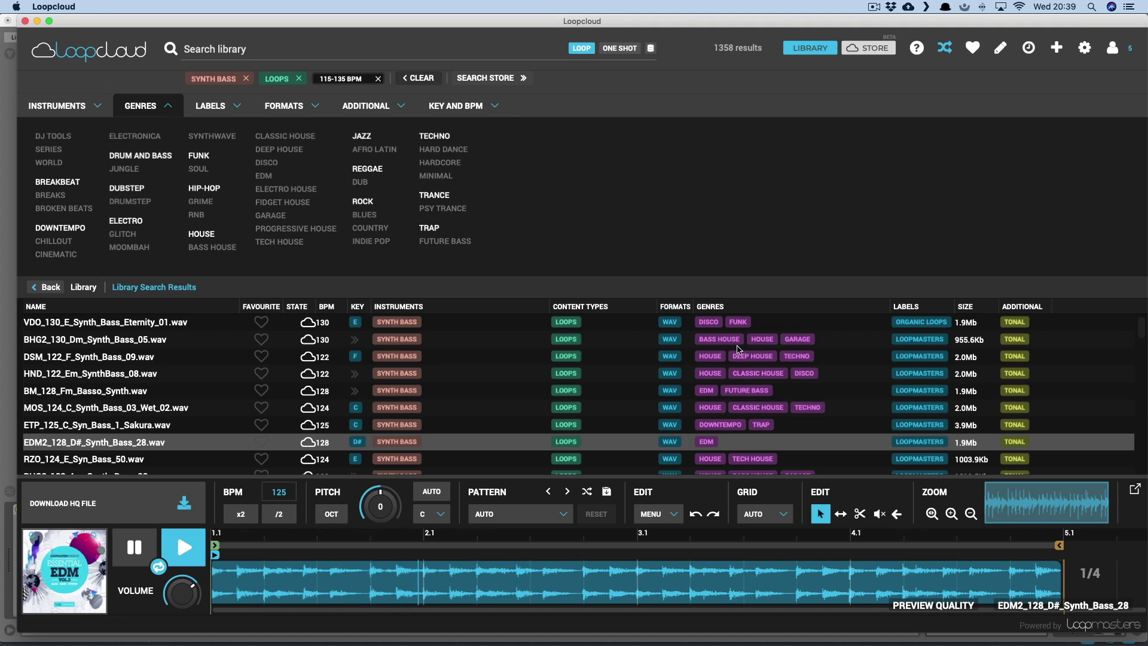
left_click(719, 339)
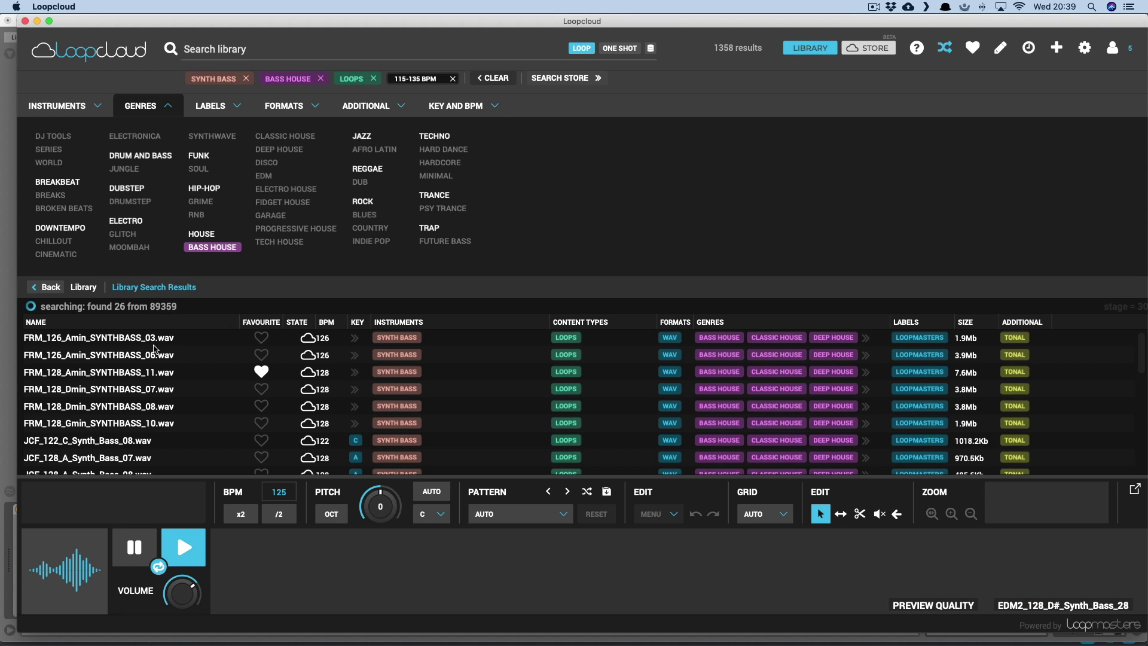
left_click(125, 328)
left_click_drag(125, 327, 239, 66)
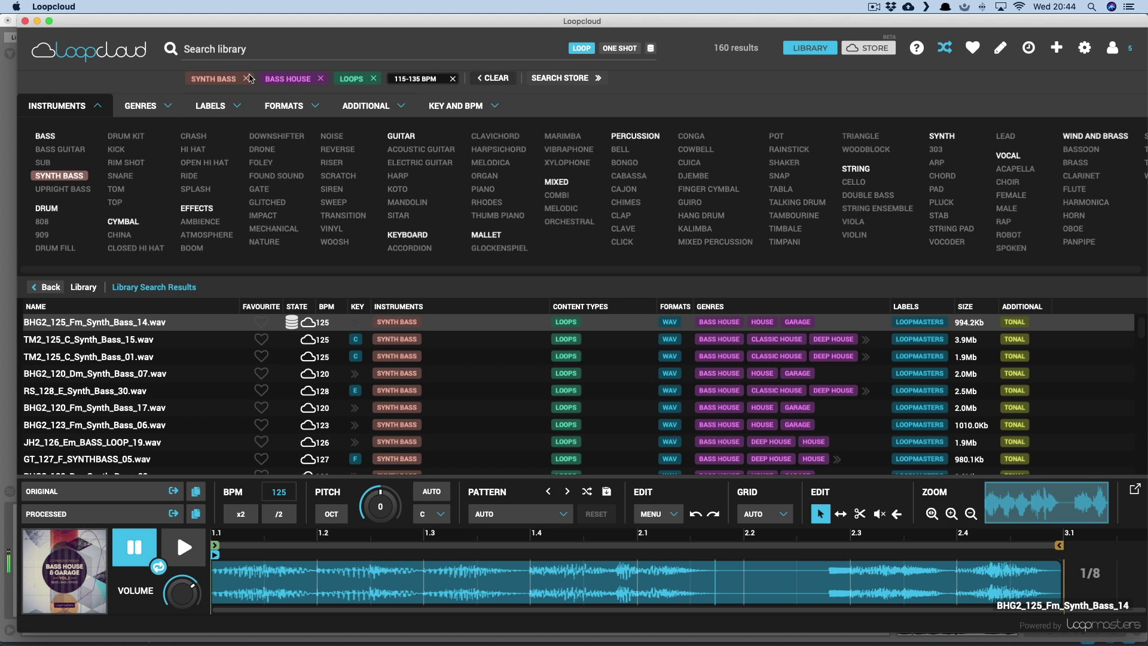
Replace the Synth Bass and Bass House filters with Chord and restrict the key to F.
left_click(250, 79)
left_click(249, 79)
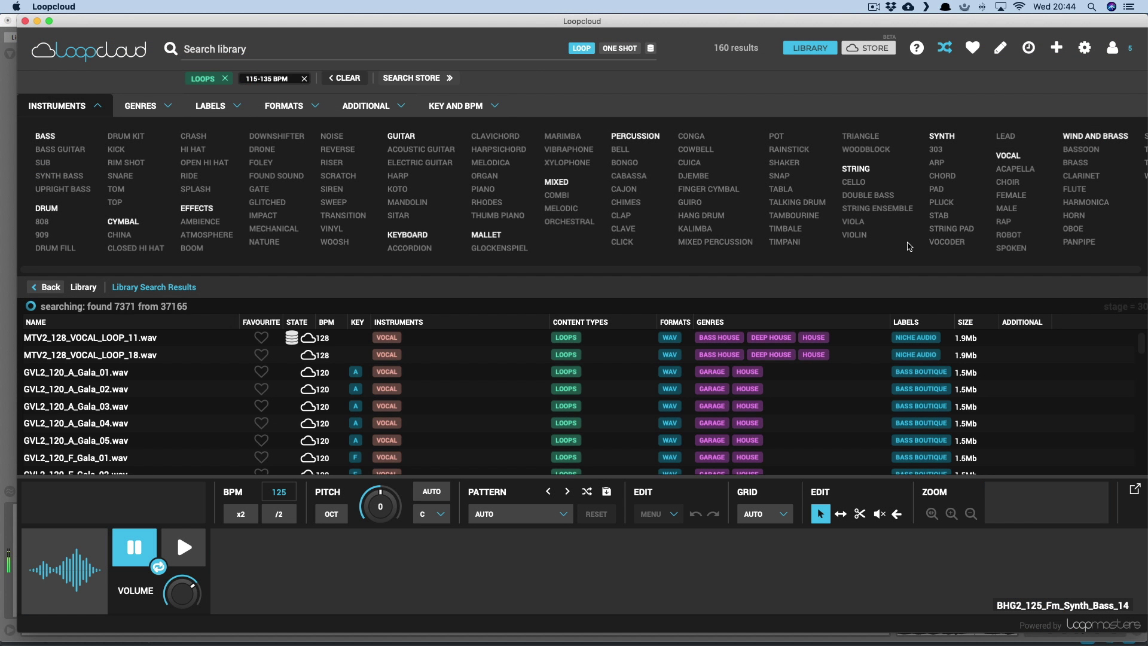
left_click(942, 175)
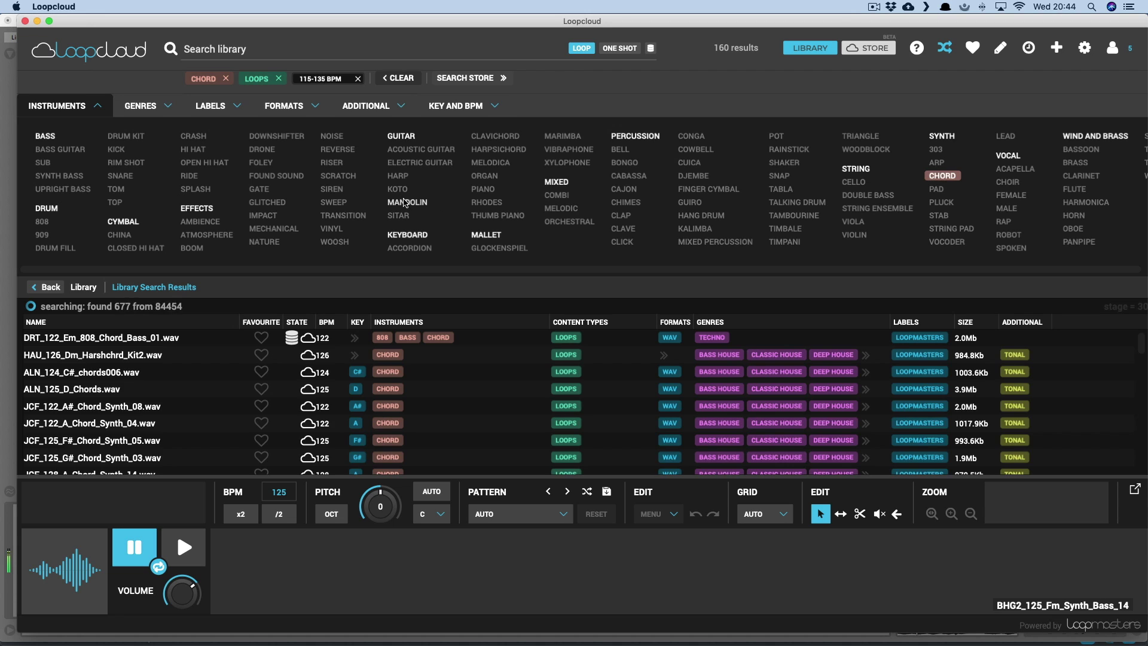
left_click(495, 107)
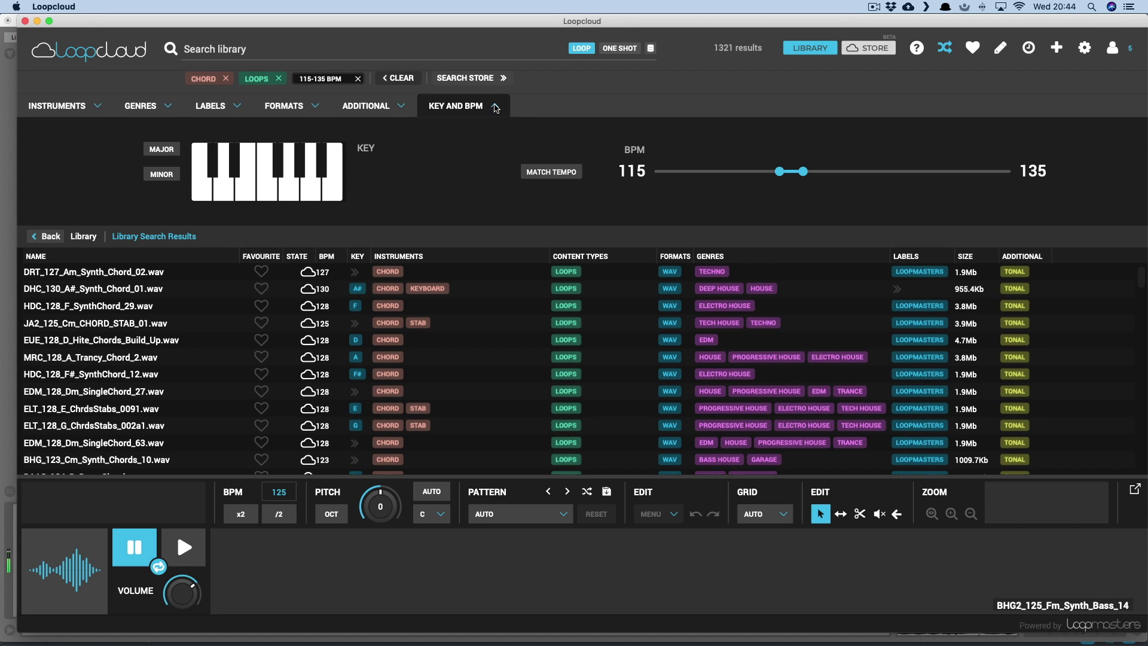
left_click(266, 192)
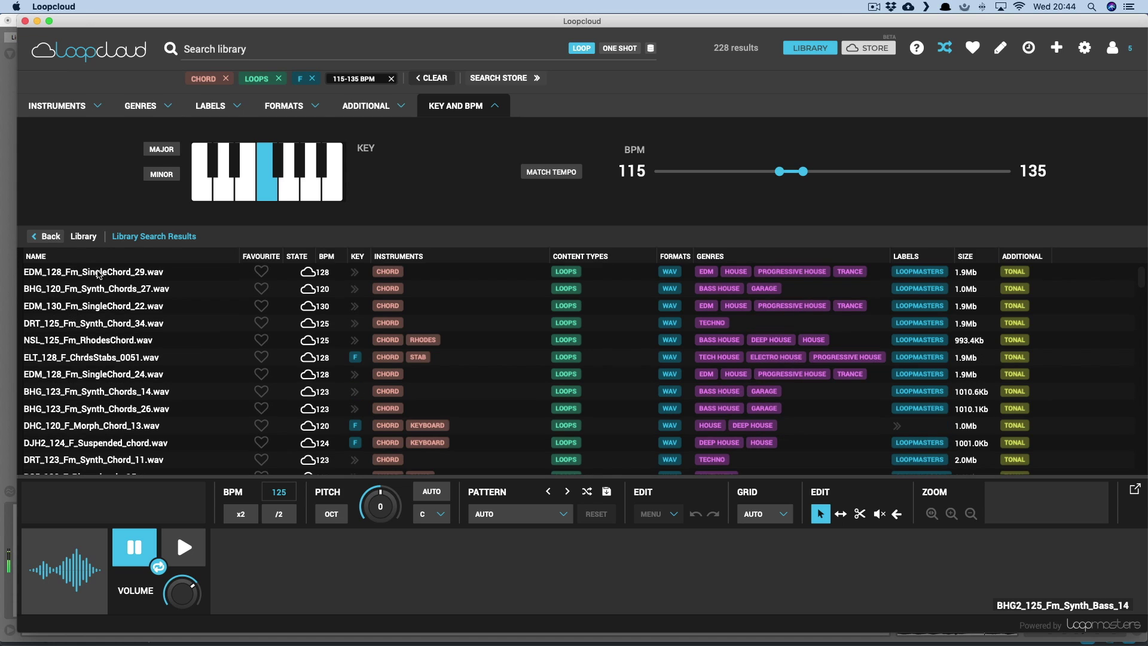
Audition nine F chord loops, from EDM_128_Fm_SingleChord_29 onward, then clear the F key filter.
left_click(98, 273)
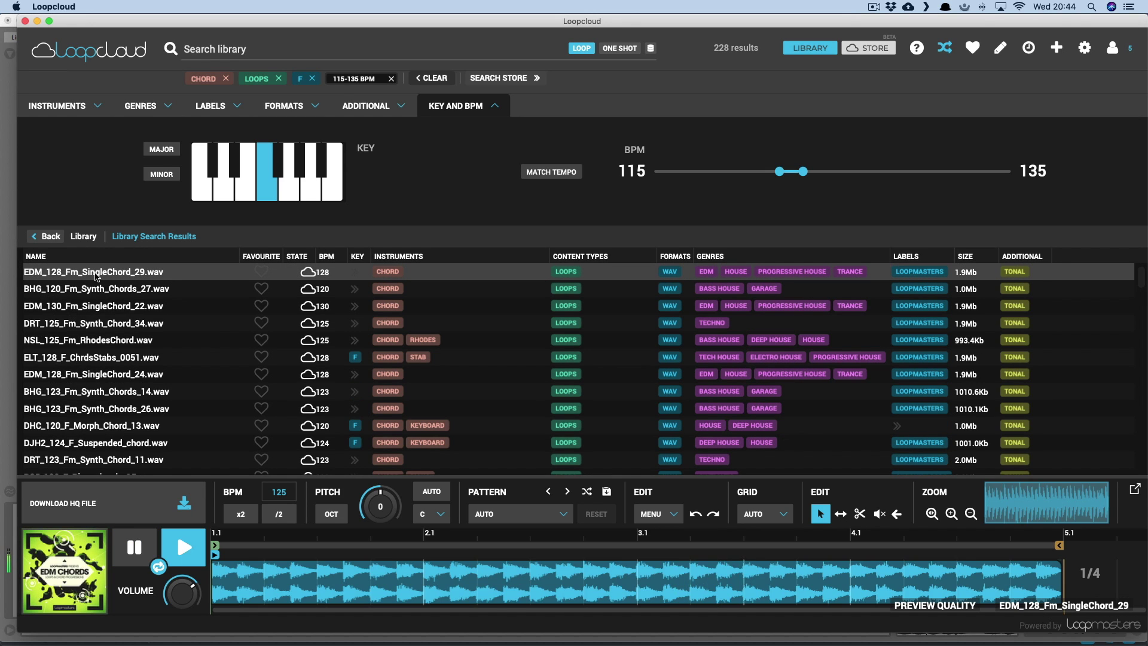
left_click(82, 293)
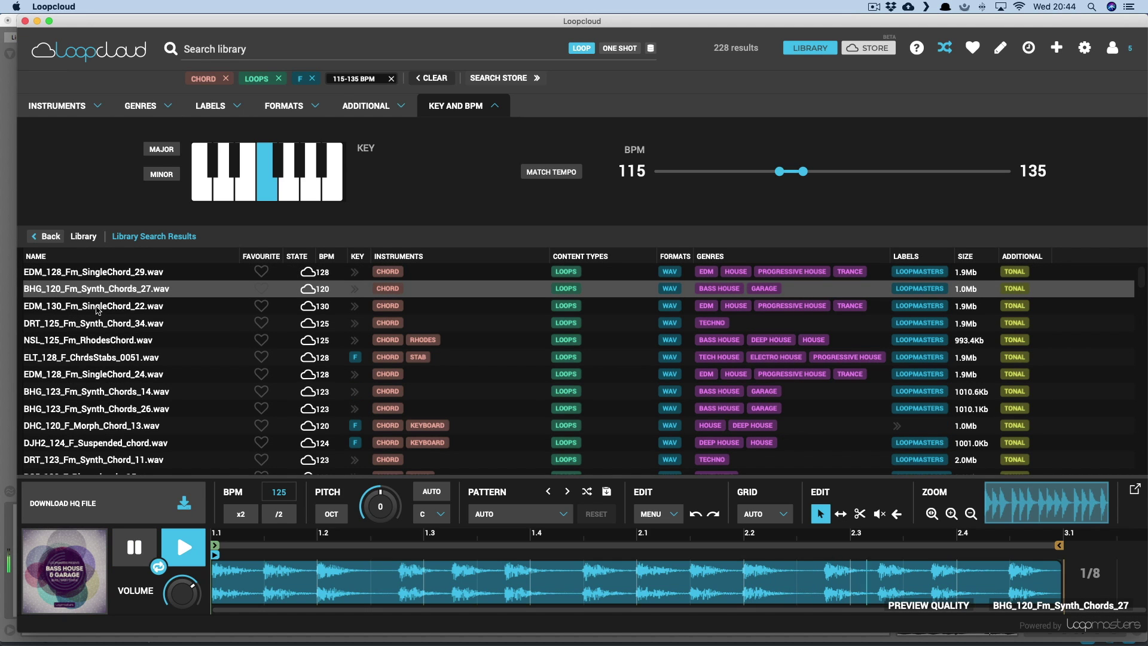
left_click(98, 310)
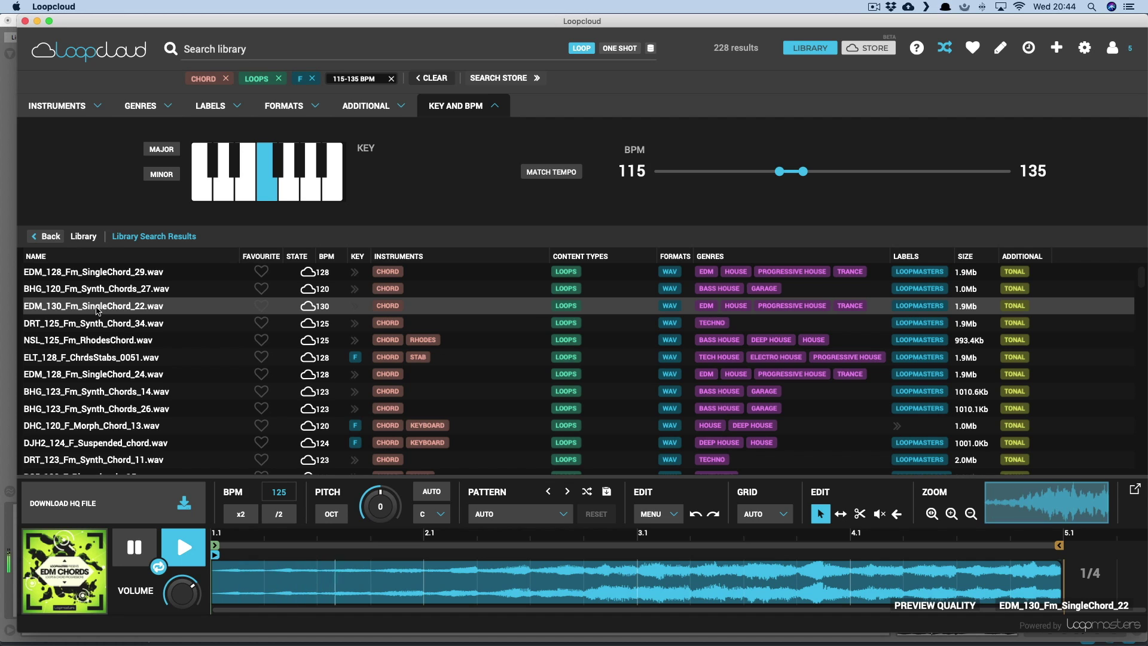
left_click(99, 328)
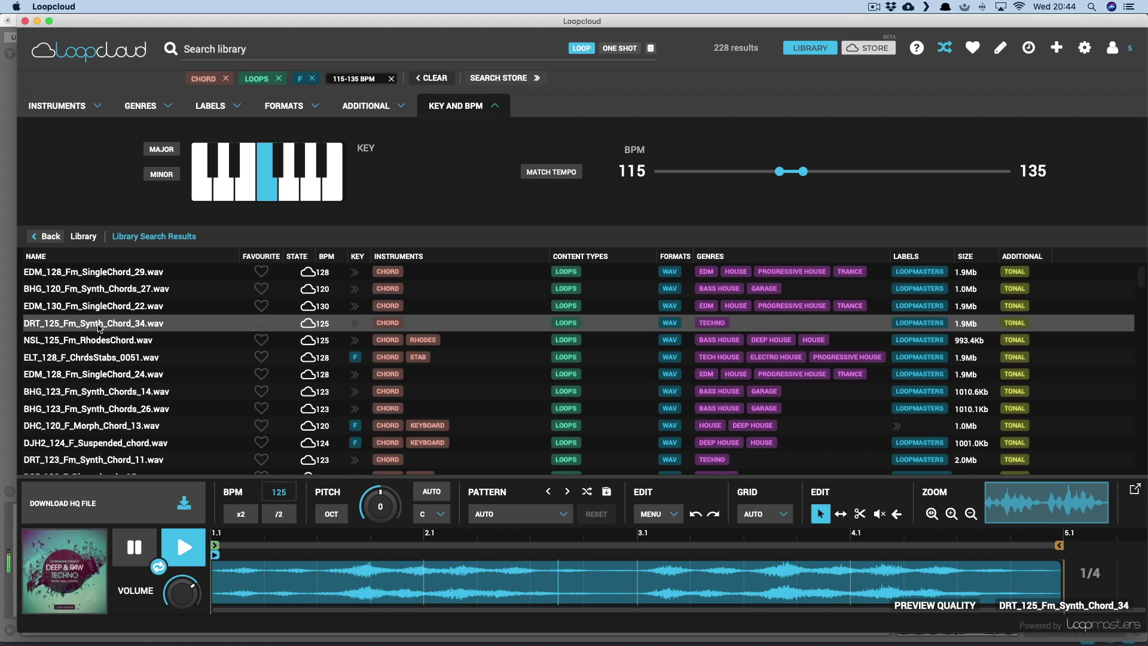
left_click(103, 344)
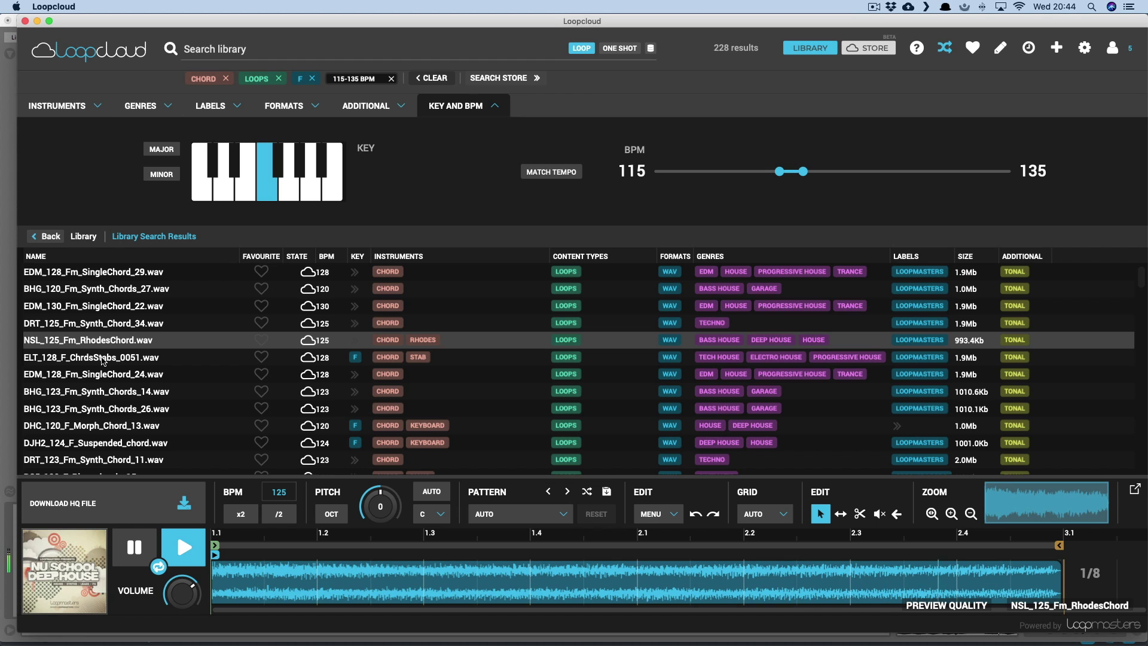
left_click(104, 361)
left_click(108, 378)
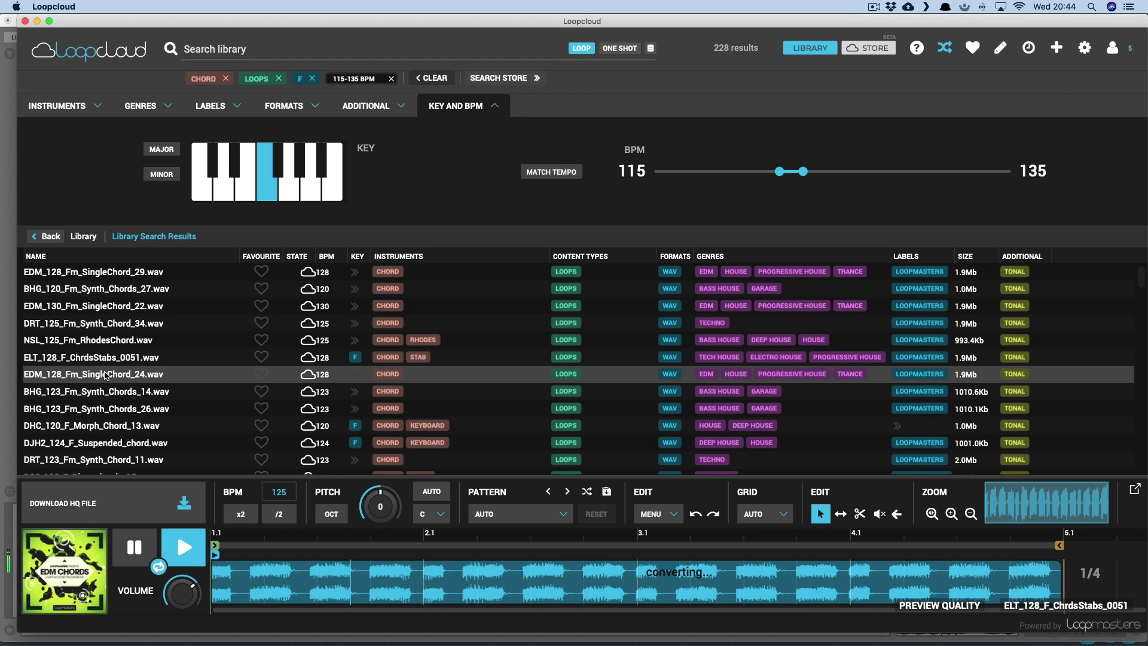
left_click(107, 394)
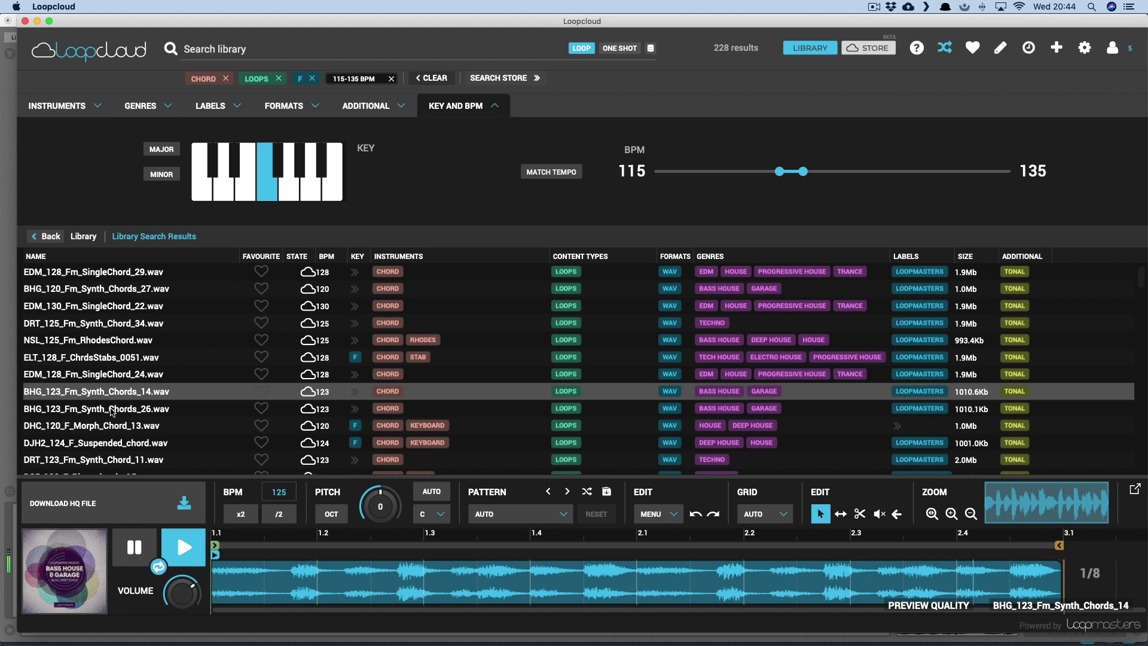
left_click(110, 411)
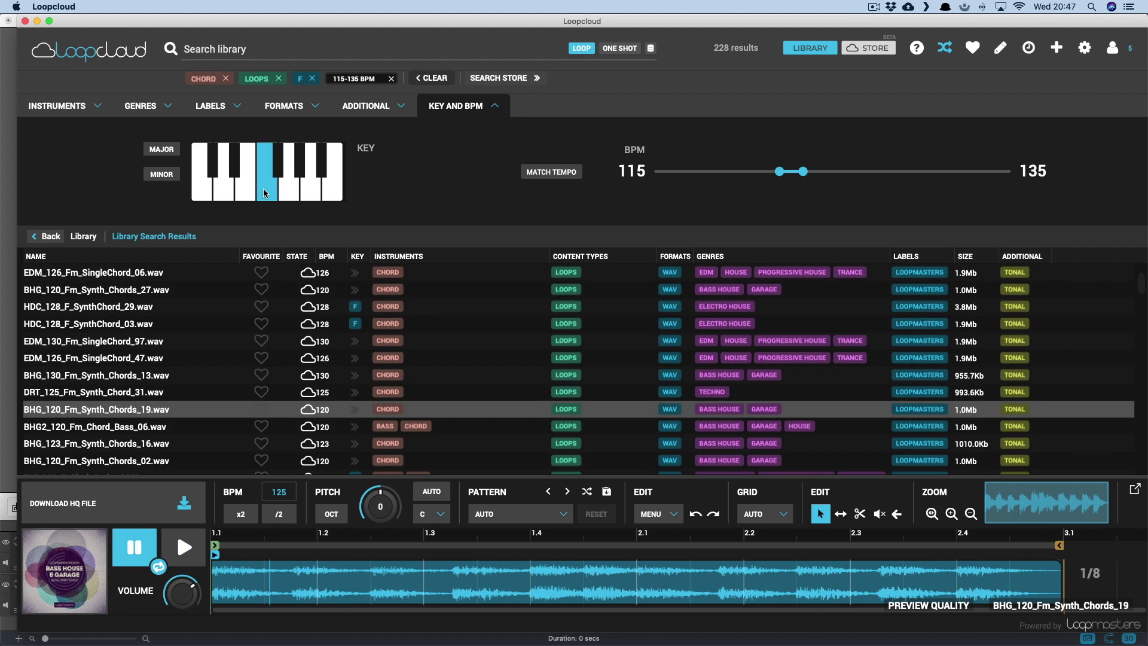
left_click(262, 194)
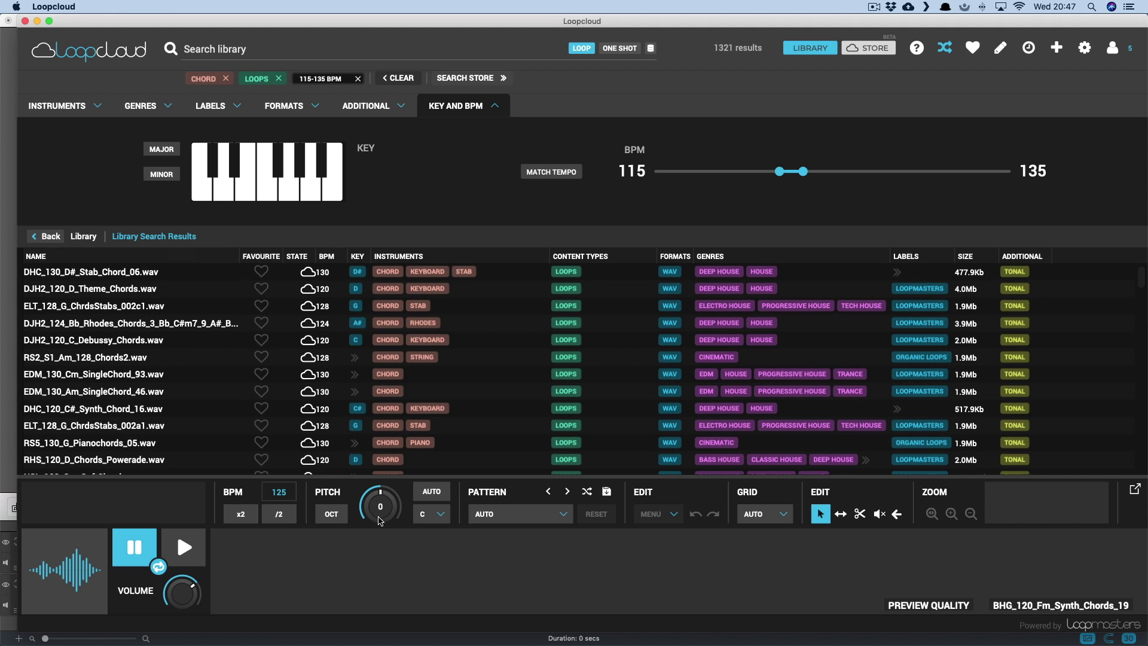
Transpose the chord preview while auditioning ELT_128_G_ChrdsStabs_002a1, setting key matching to F.
left_click_drag(380, 520, 381, 510)
left_click(112, 426)
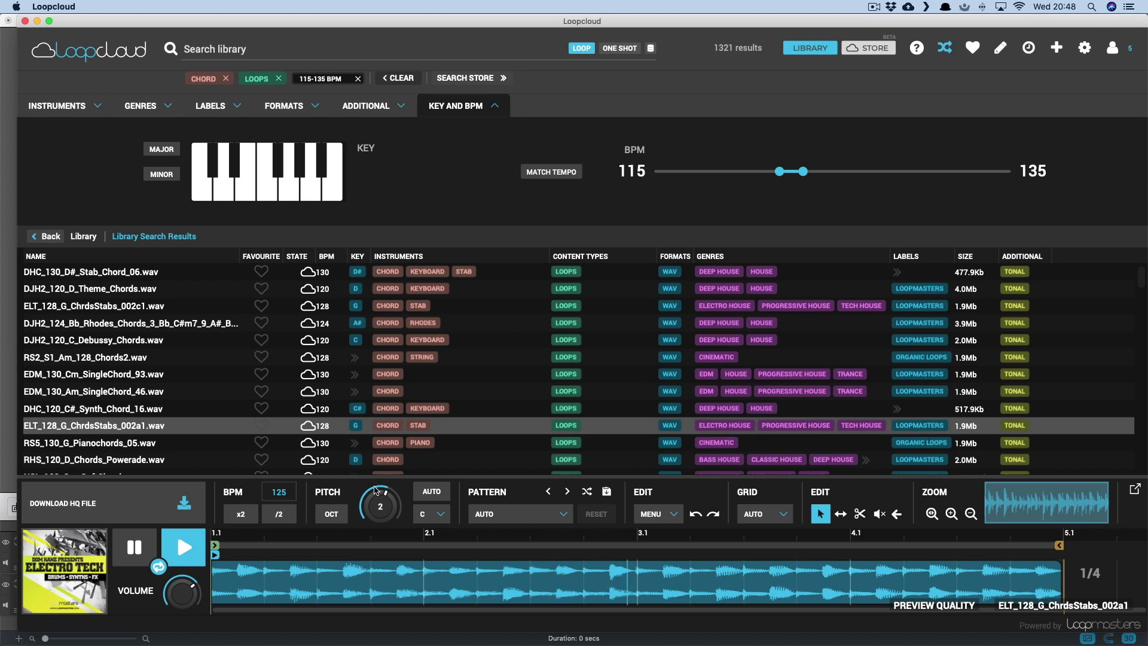
mouse_move(375, 487)
left_mouse_down()
mouse_move(385, 516)
mouse_move(386, 498)
left_mouse_up()
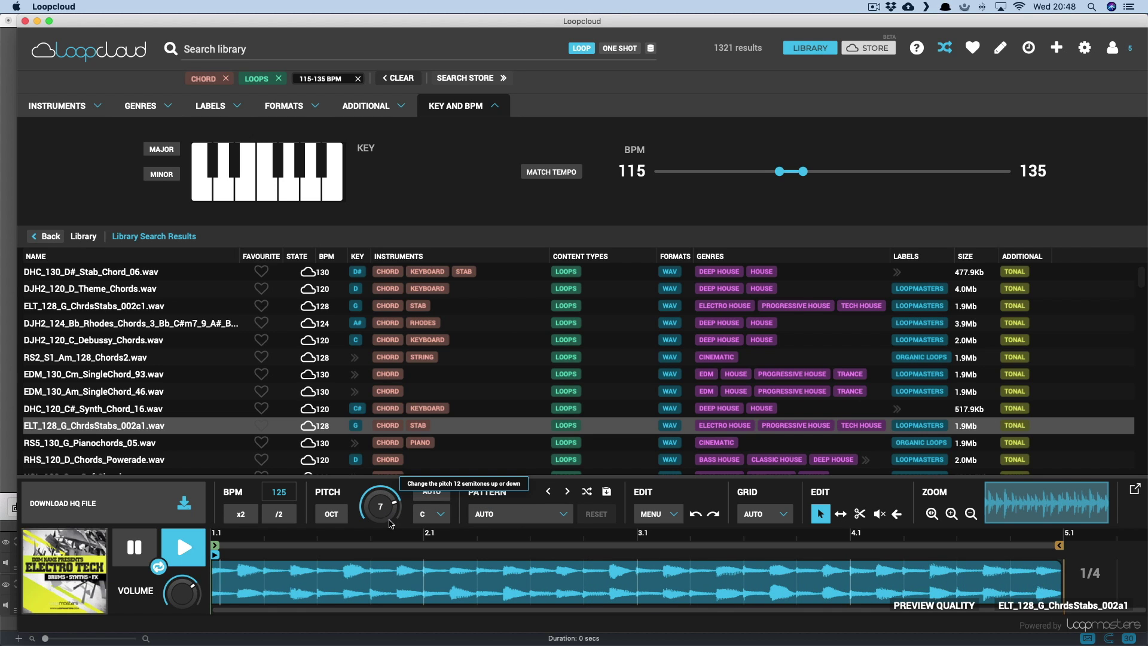
left_click(445, 499)
left_click(442, 514)
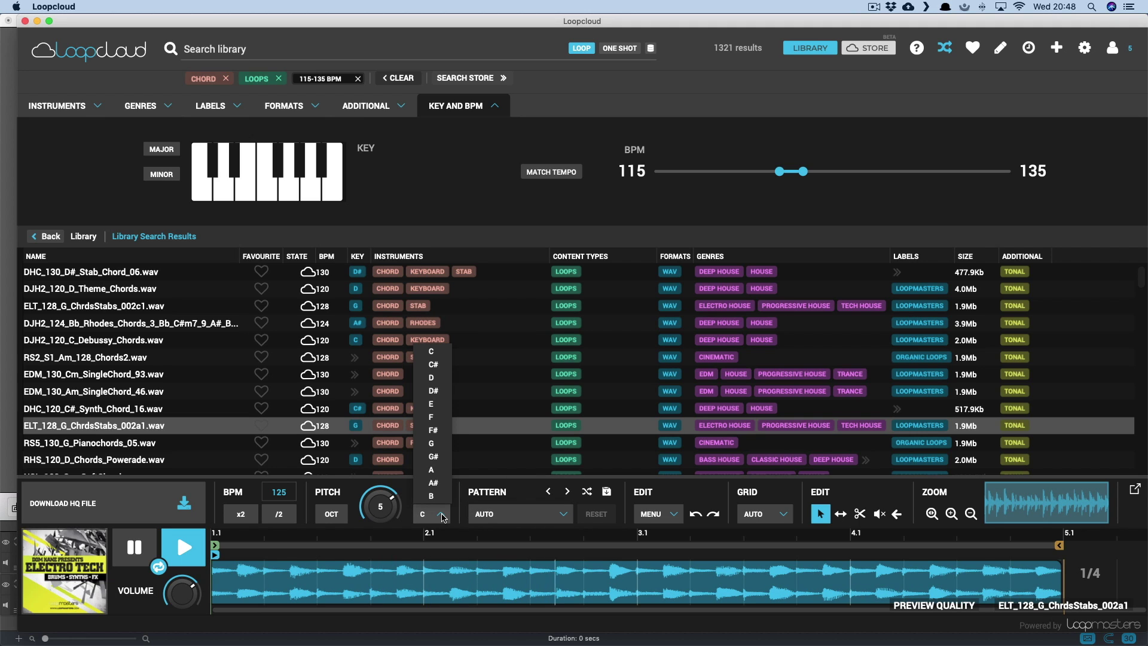
left_click(433, 418)
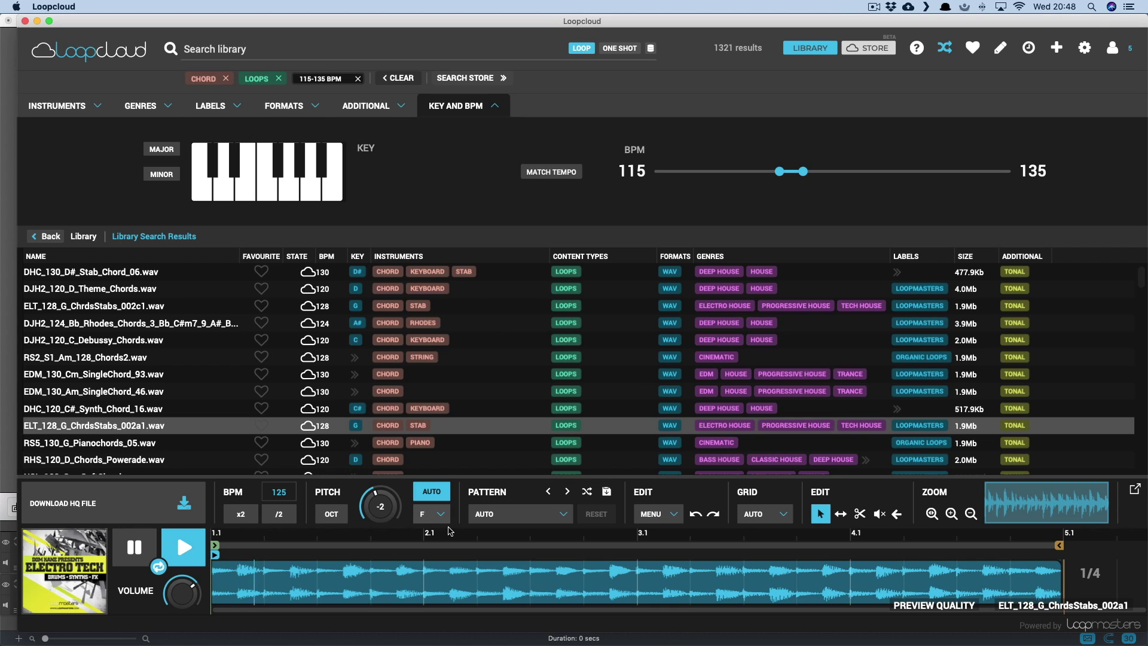
Audition more chord loops from RS5_130_G_Pianochords_05 and load DRT_127_Am_Synth_Chord_02 into the player.
left_click(103, 443)
scroll(114, 449, "down", 4)
left_click(107, 391)
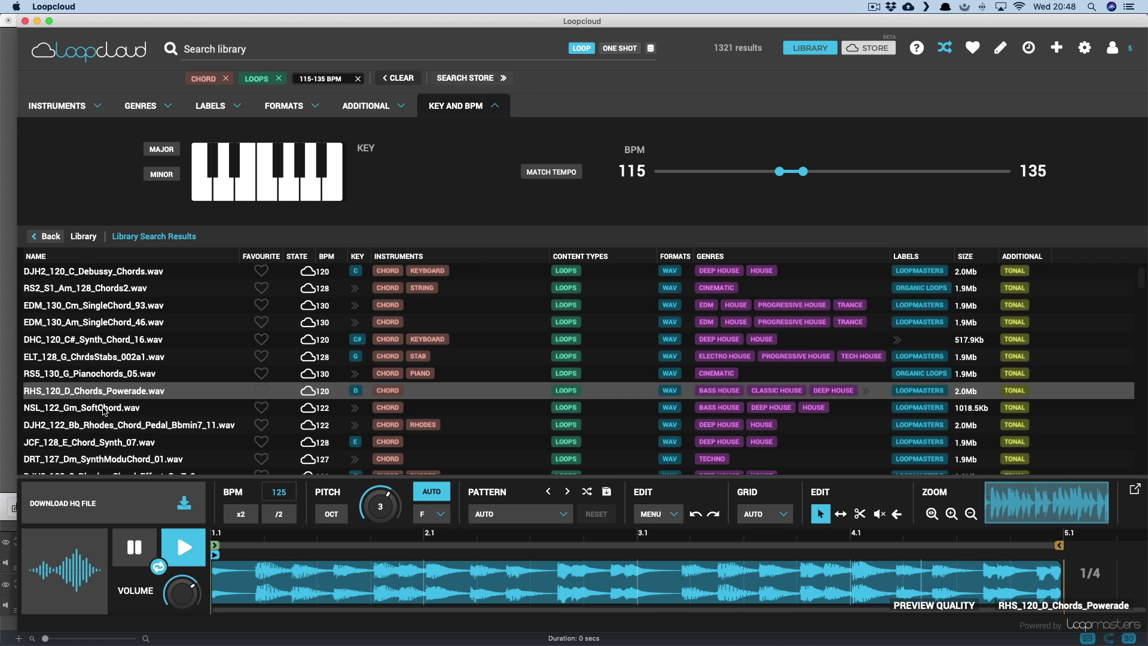
left_click(104, 411)
scroll(105, 413, "down", 1)
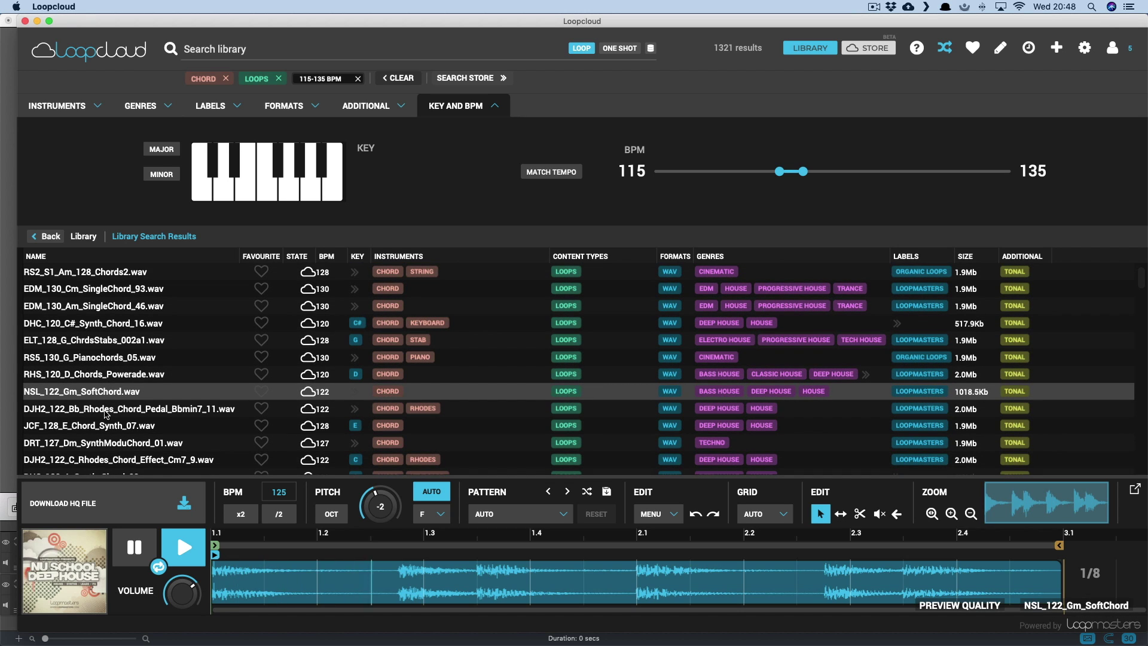
left_click(105, 413)
scroll(105, 413, "down", 2)
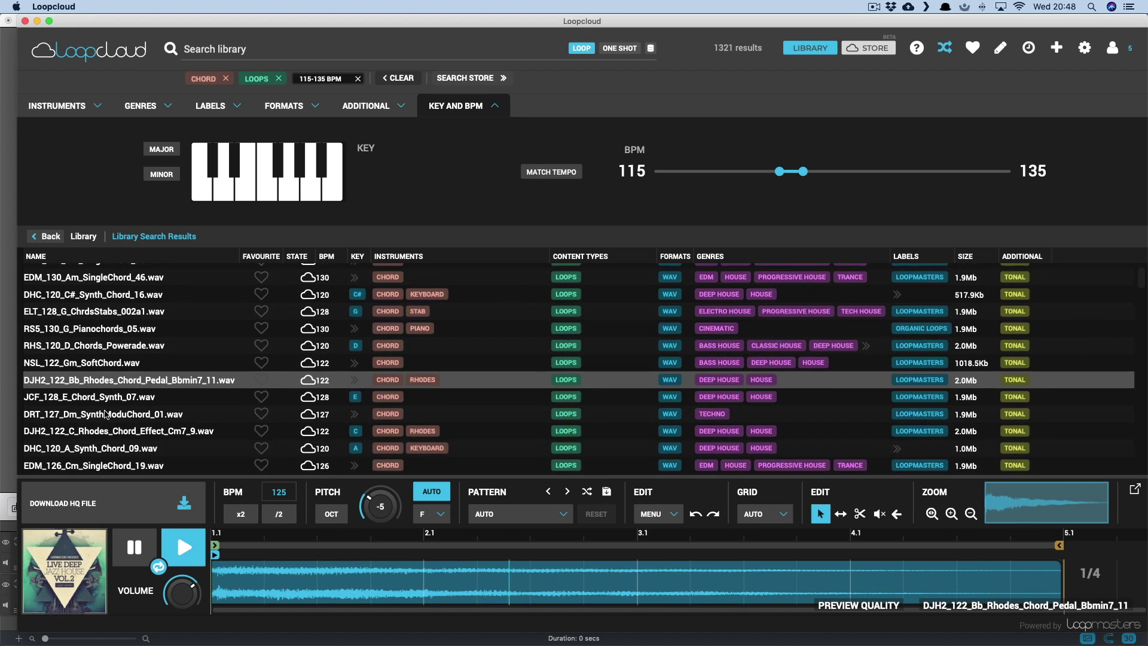
left_click(99, 400)
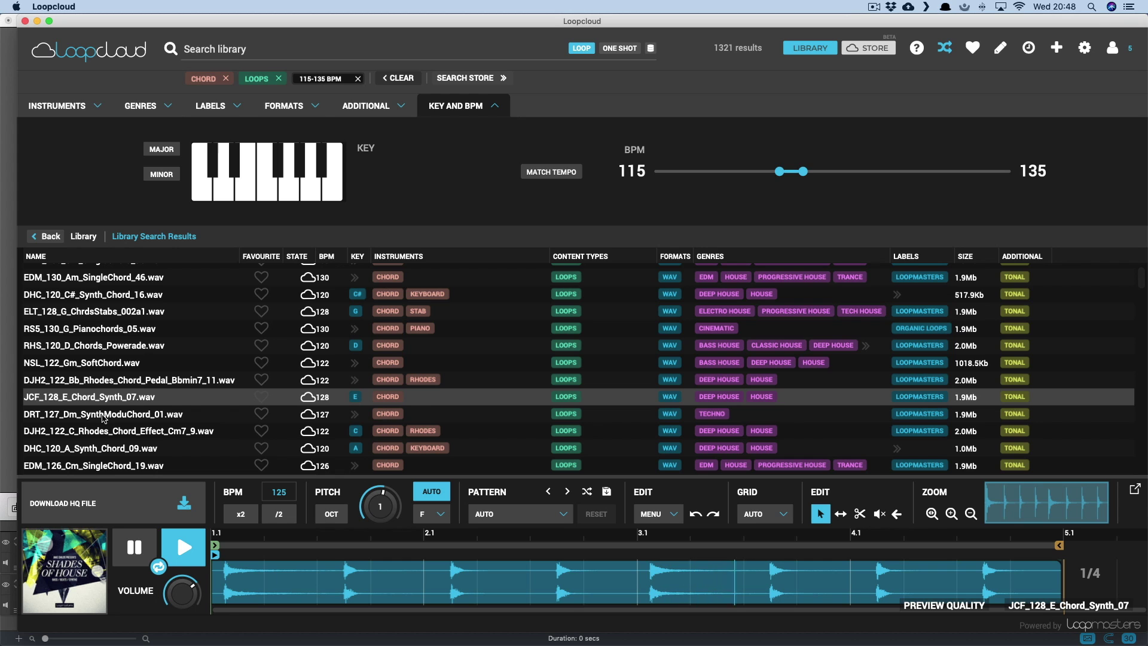
left_click(104, 417)
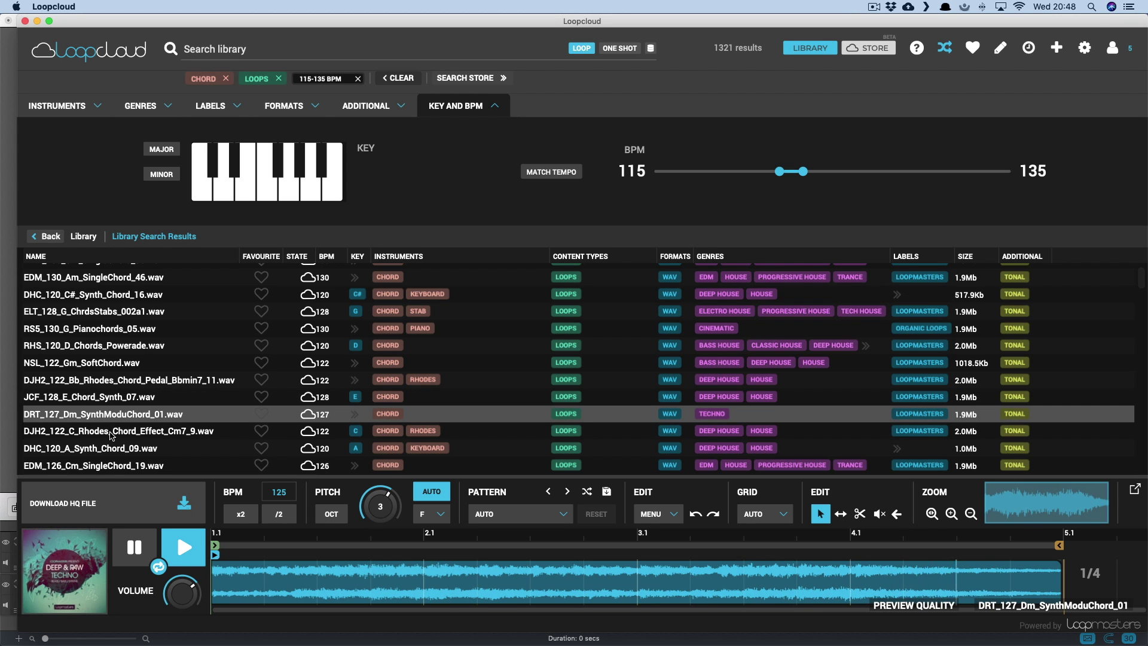
left_click(111, 432)
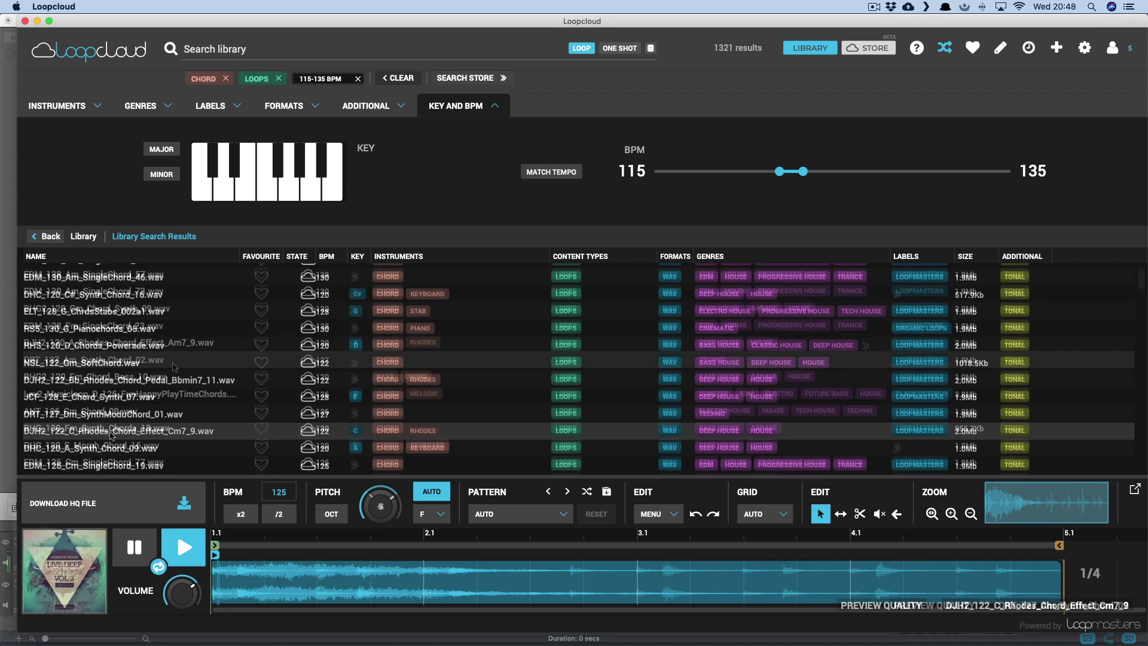
left_click(173, 364)
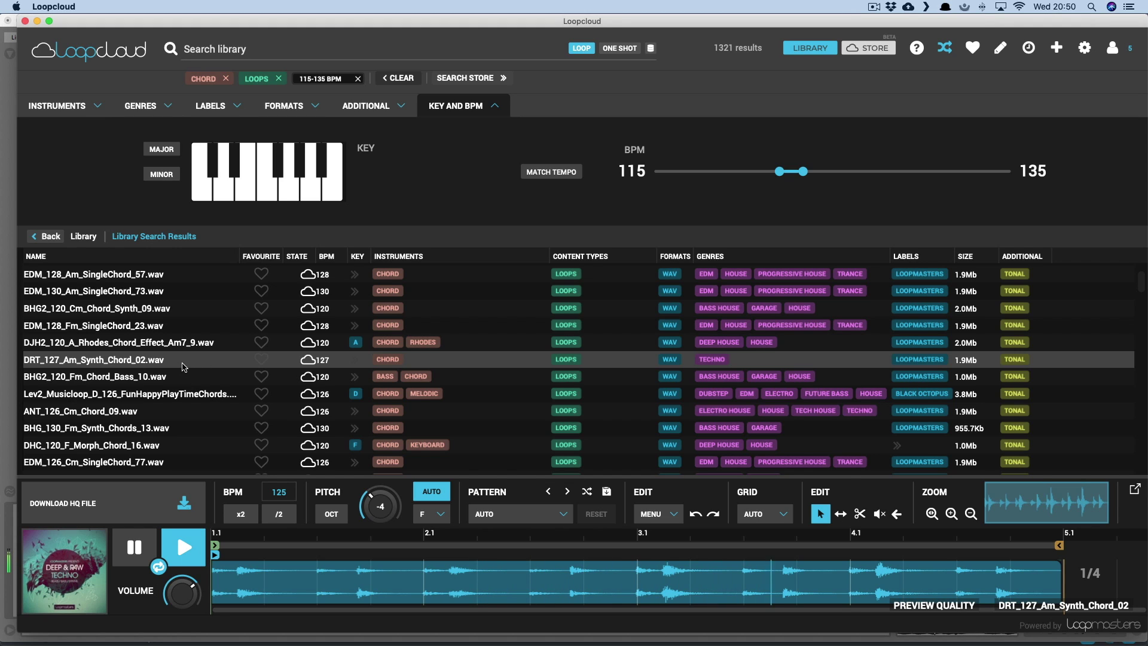
Download the HQ DRT_127_Am_Synth_Chord_02, drop its processed version on track 4, launch it, and widen the header.
left_click(117, 504)
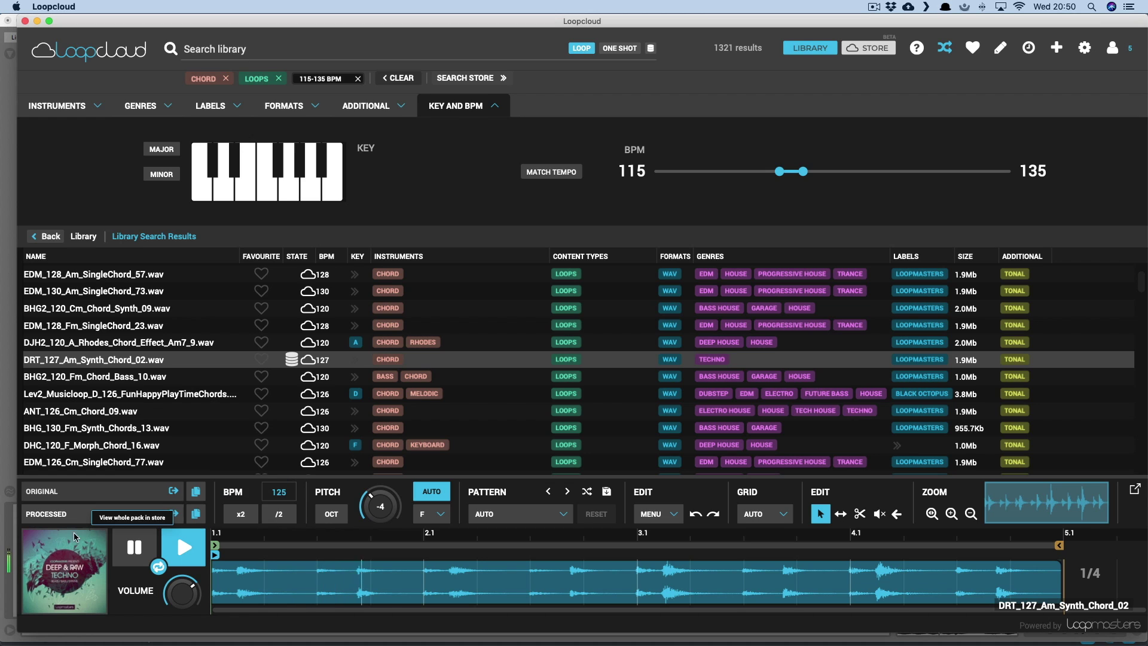
left_click_drag(58, 513, 57, 504)
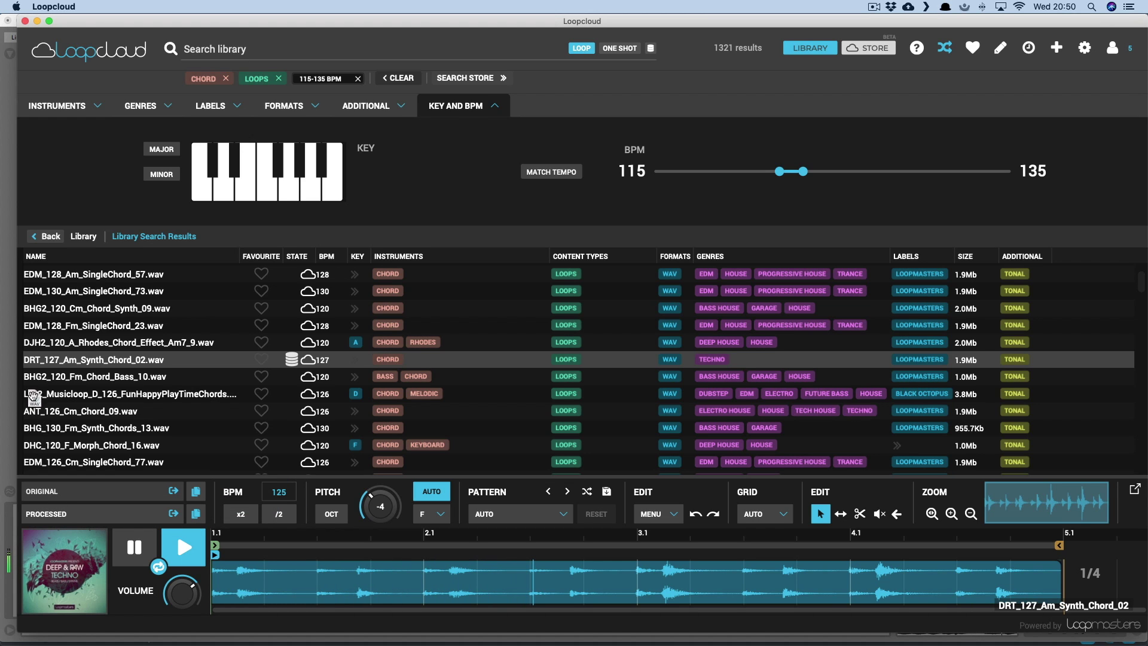
left_click_drag(7, 386, 384, 67)
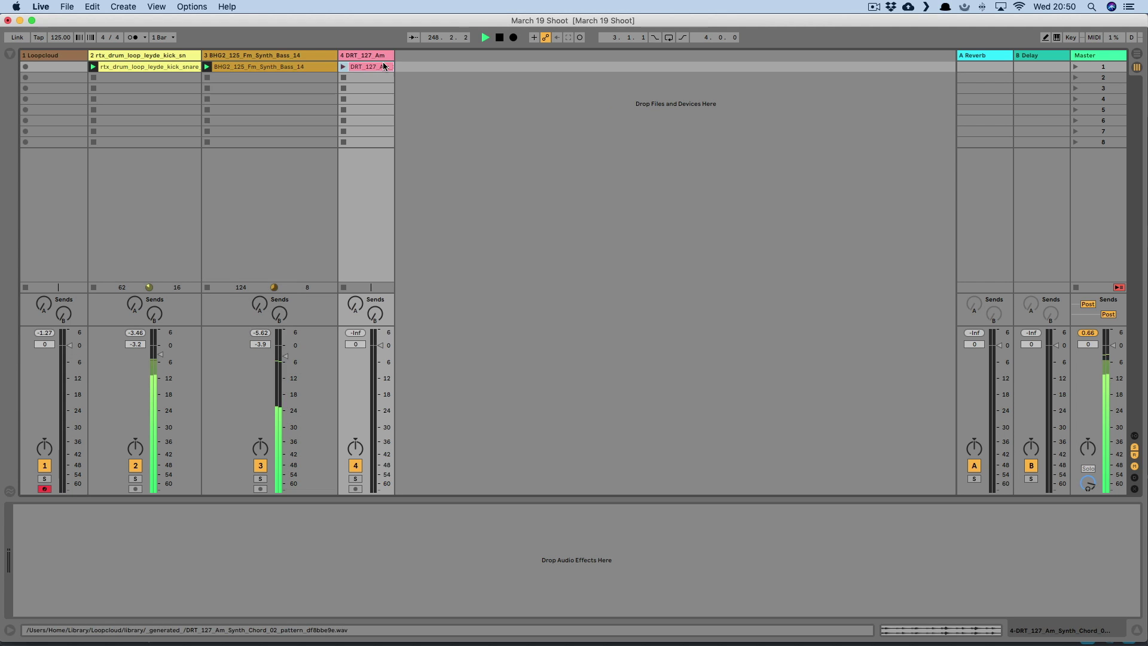
left_click(344, 67)
left_click_drag(413, 54, 435, 54)
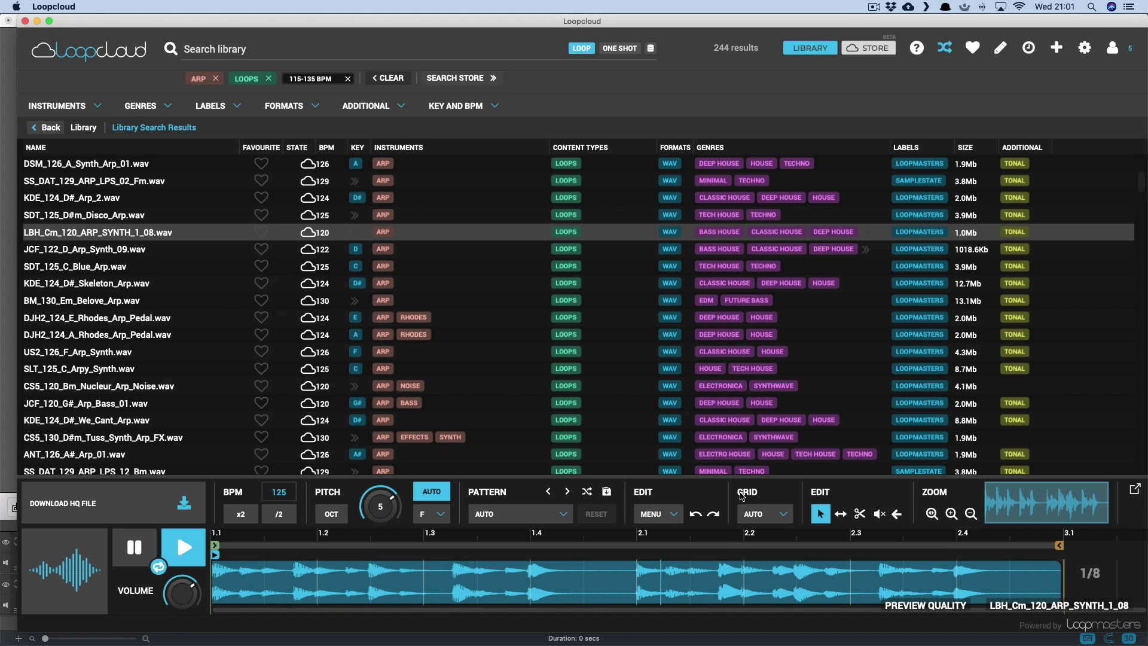
Enlarge the waveform editor and drag the loop markers so the arp loops bars 1.4 to 2.4.
left_click_drag(741, 477, 754, 277)
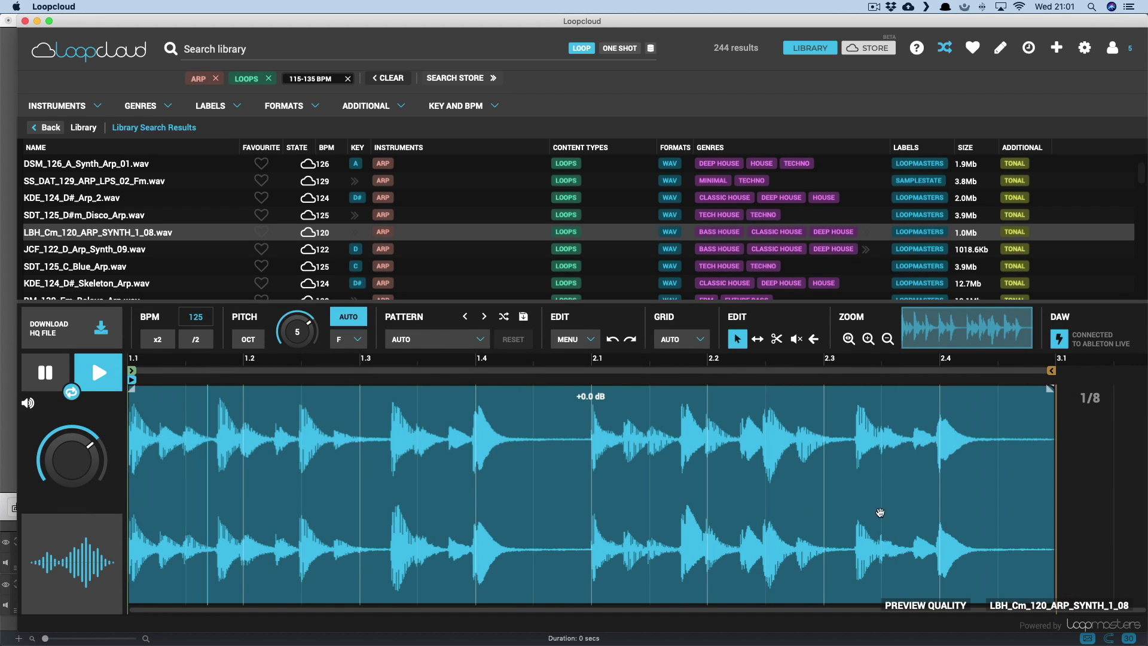
mouse_move(132, 371)
left_mouse_down()
mouse_move(553, 370)
mouse_move(488, 370)
left_mouse_up()
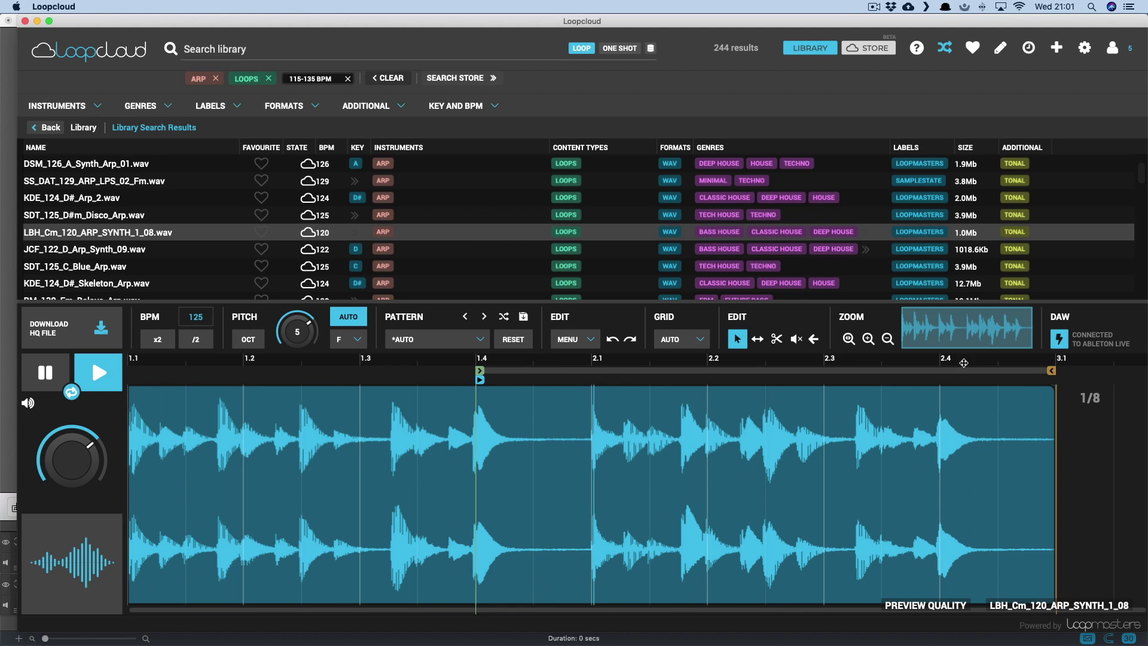
left_click_drag(1051, 371, 951, 374)
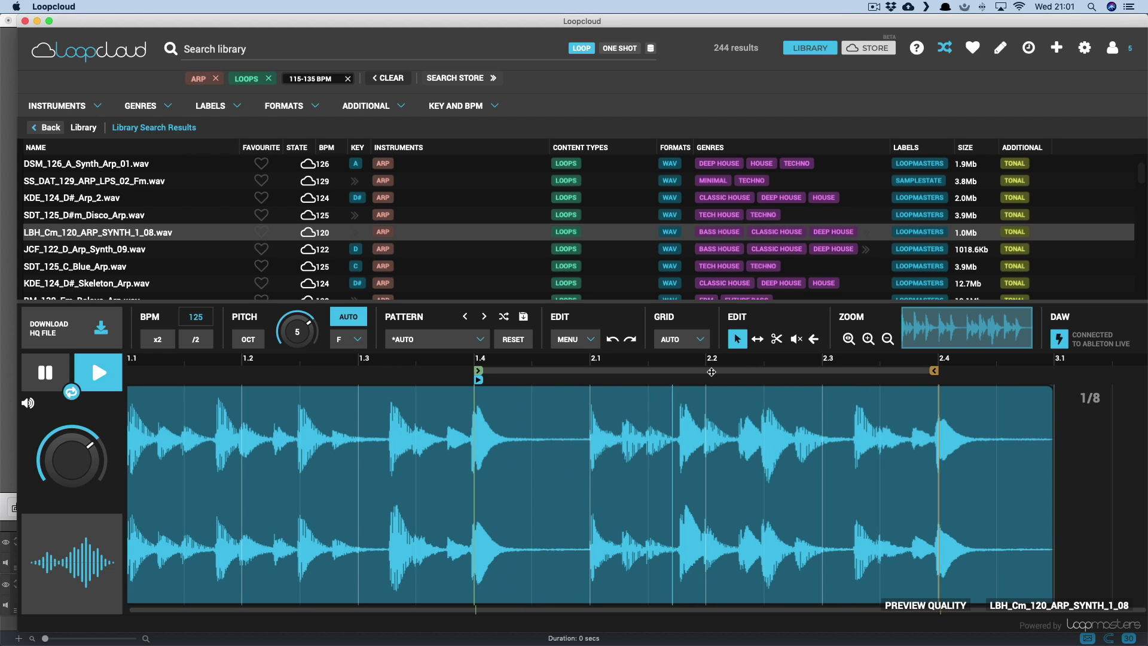
Slice the arp at bars 1.4, 2.1 and near 2.4, delete the 1.4–2.1 slice, and close the gap.
scroll(681, 391, "up", 3)
scroll(670, 394, "up", 1)
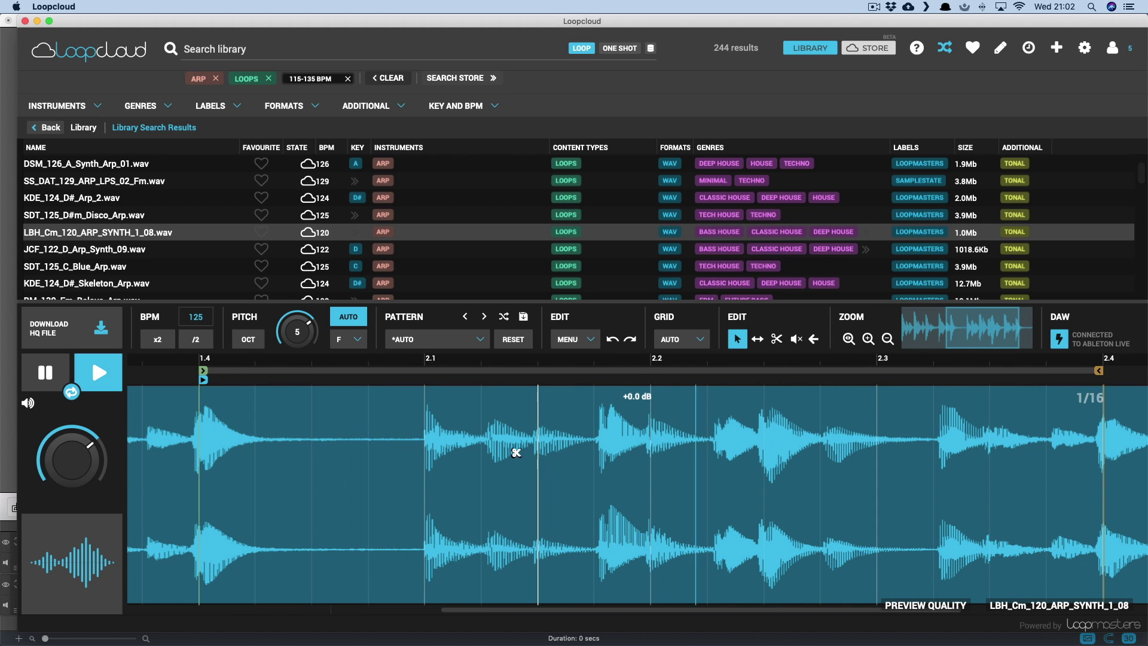
left_click(424, 454)
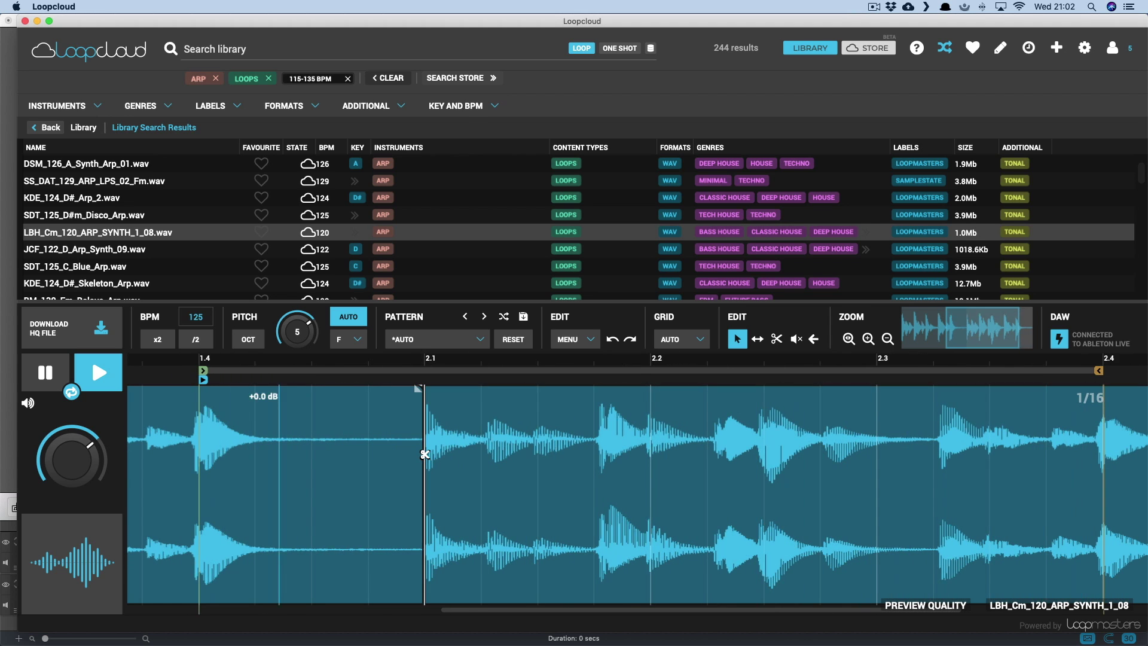
left_click(593, 456)
left_click(932, 452)
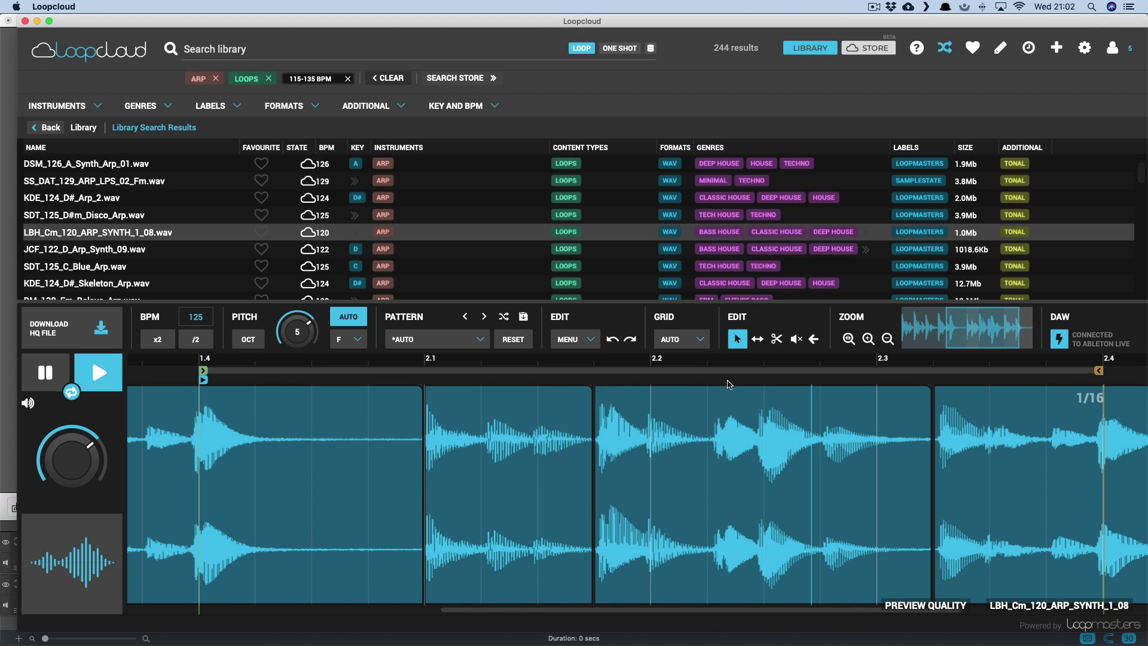
left_click(308, 426)
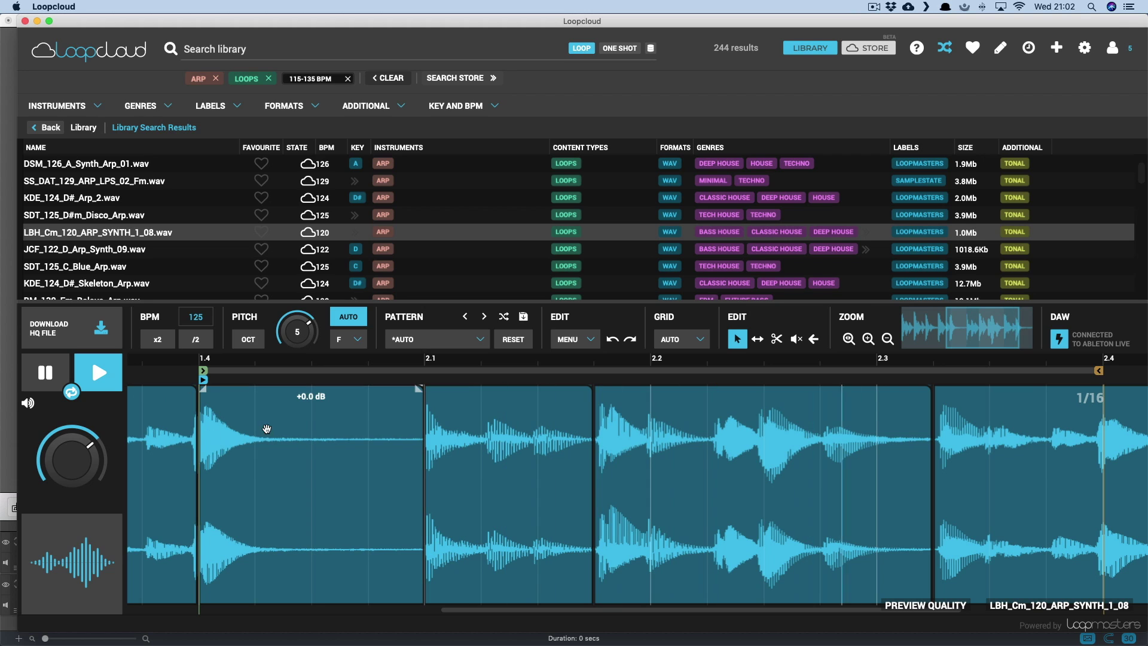
key("Delete")
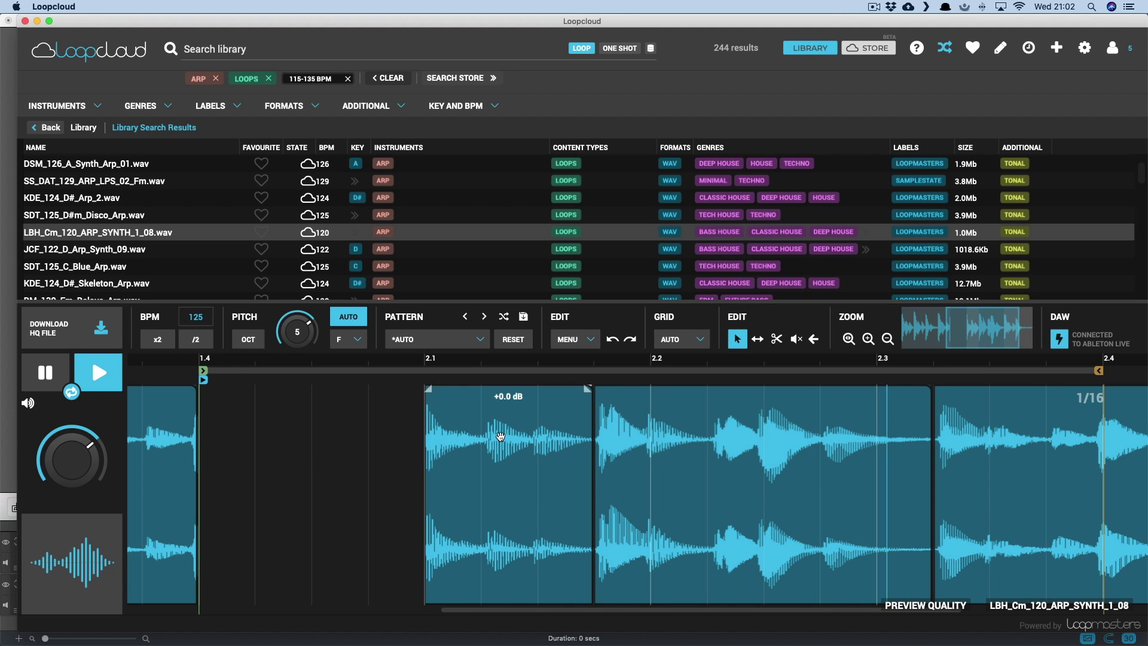
left_click_drag(501, 437, 392, 440)
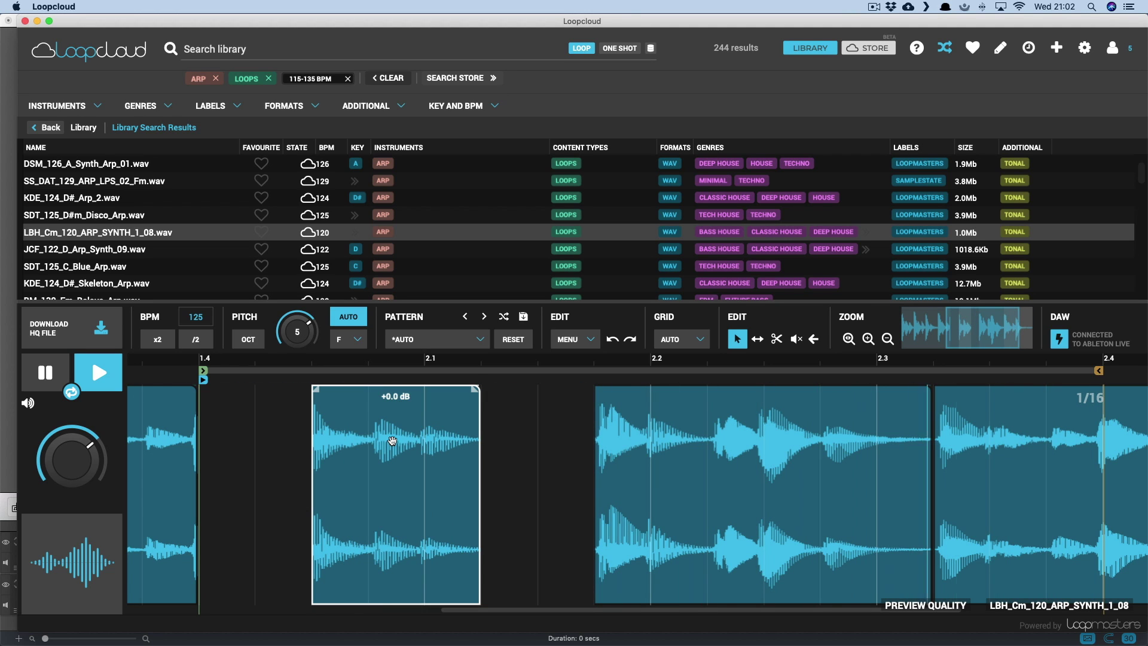
Split the long slice, nudge the rightmost slice a sixteenth later, and stretch its audio.
left_click(704, 421, "alt")
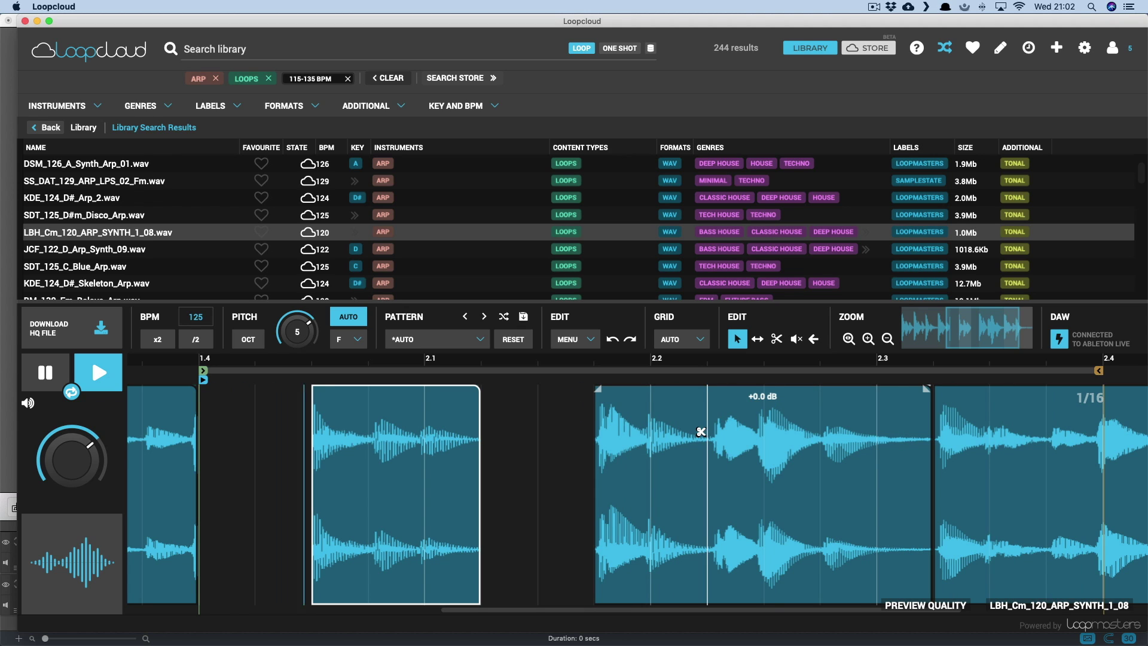
left_click(661, 386)
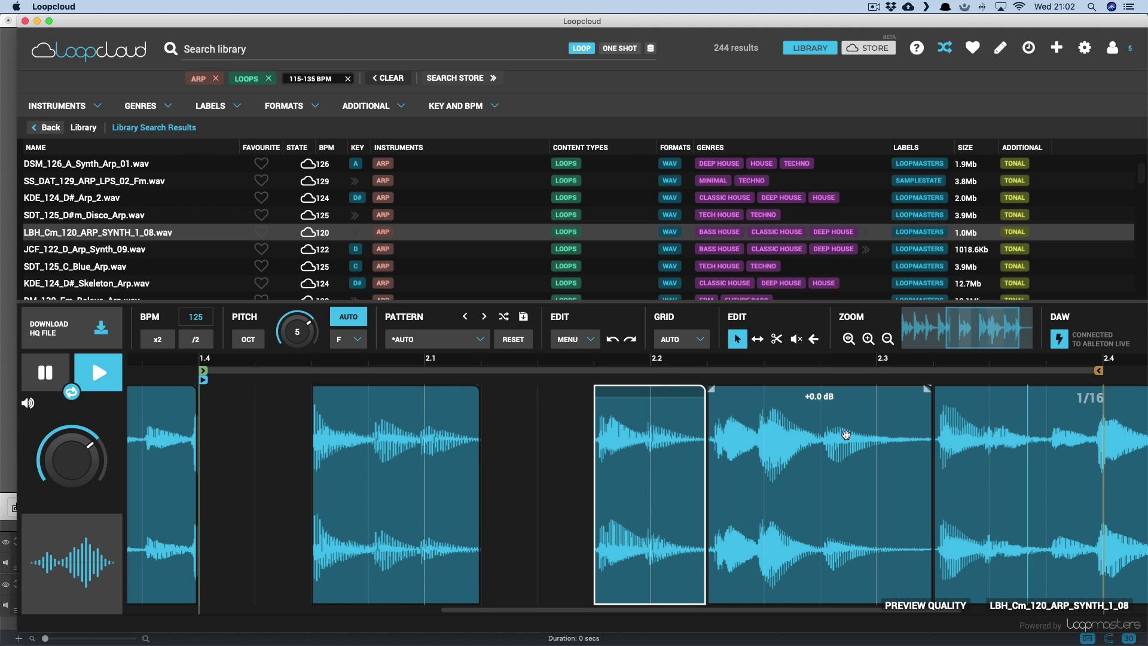
left_click_drag(985, 434, 1040, 435)
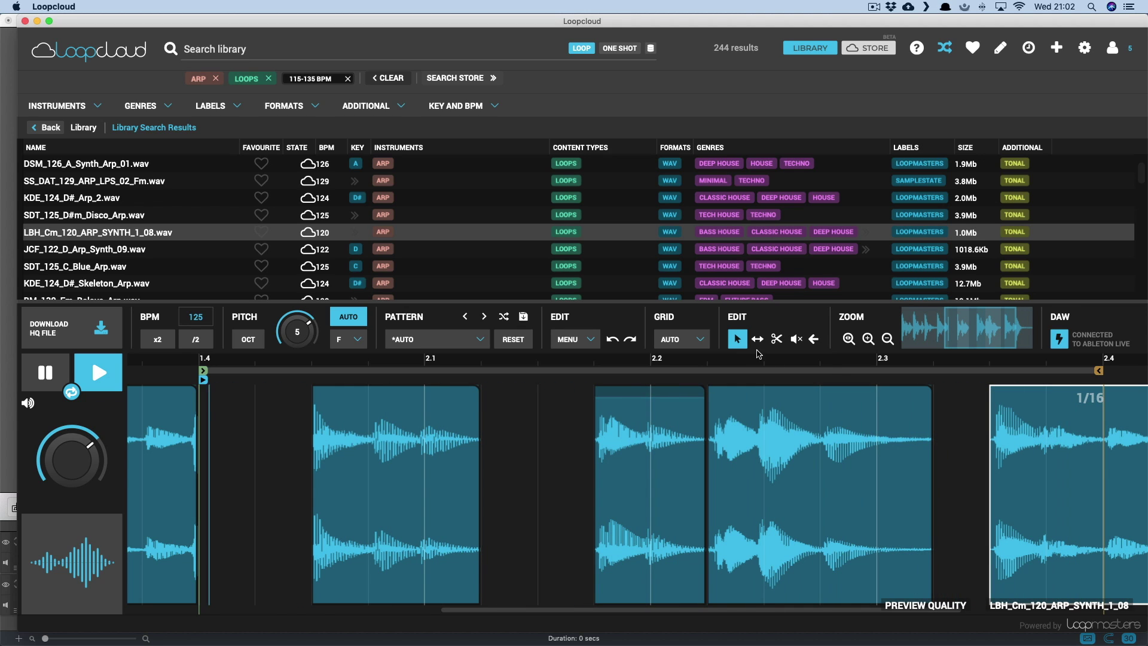
key("2")
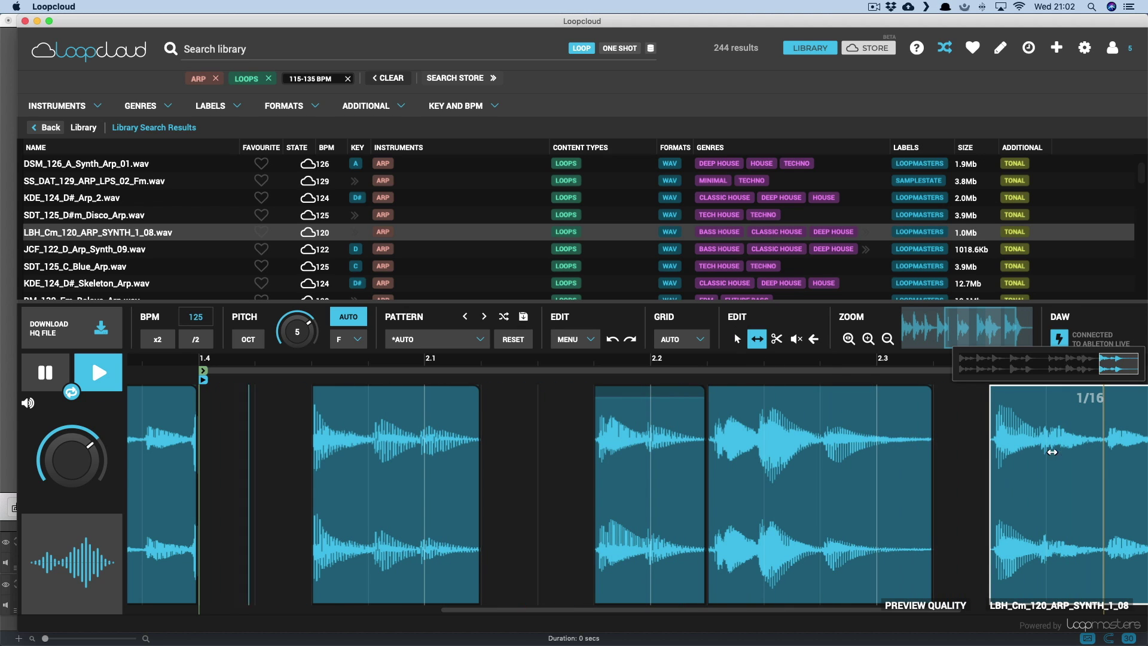
left_click_drag(1051, 449, 940, 462)
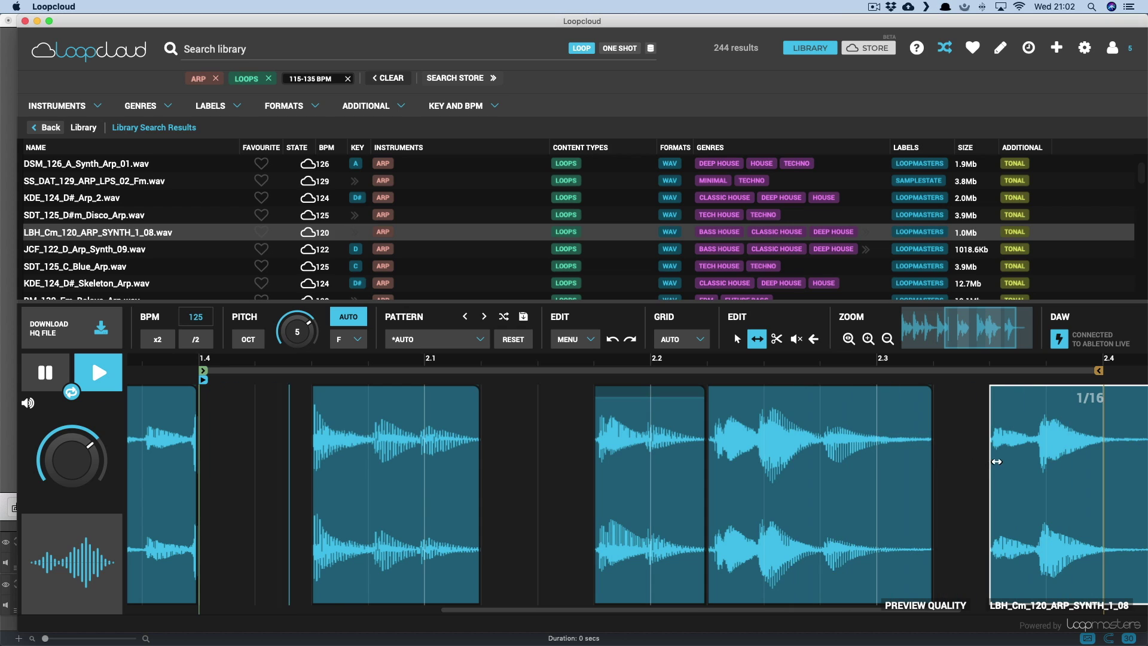
key("1")
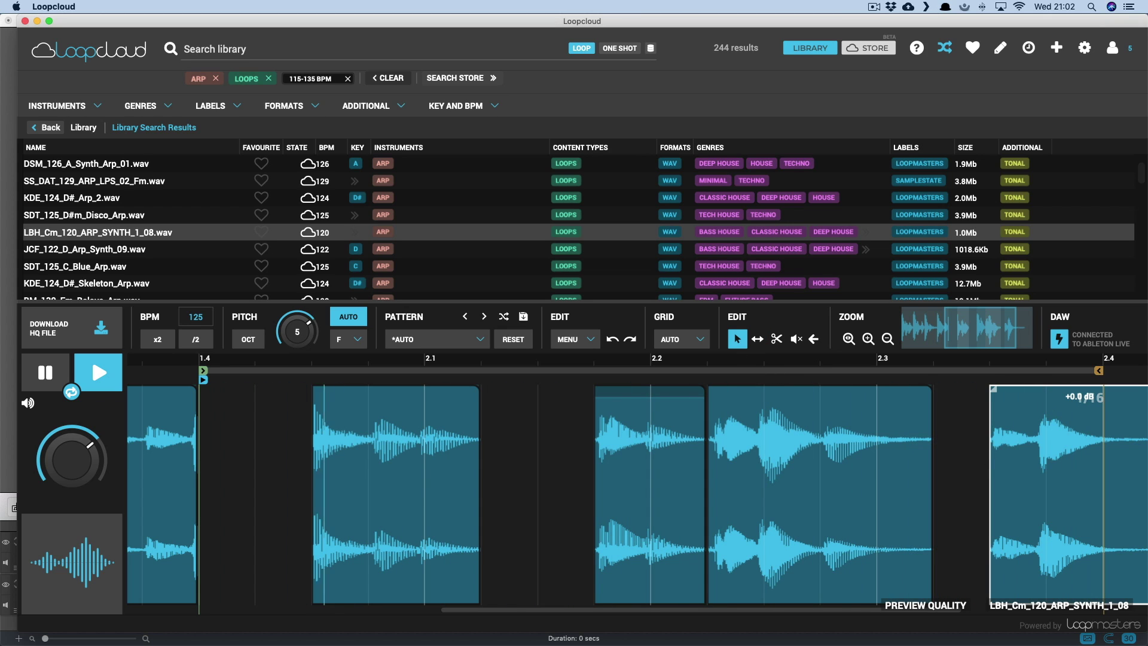
Lower the rightmost slice's gain to -4.0 dB and fade out the middle slice's end.
left_click_drag(1040, 383, 1062, 423)
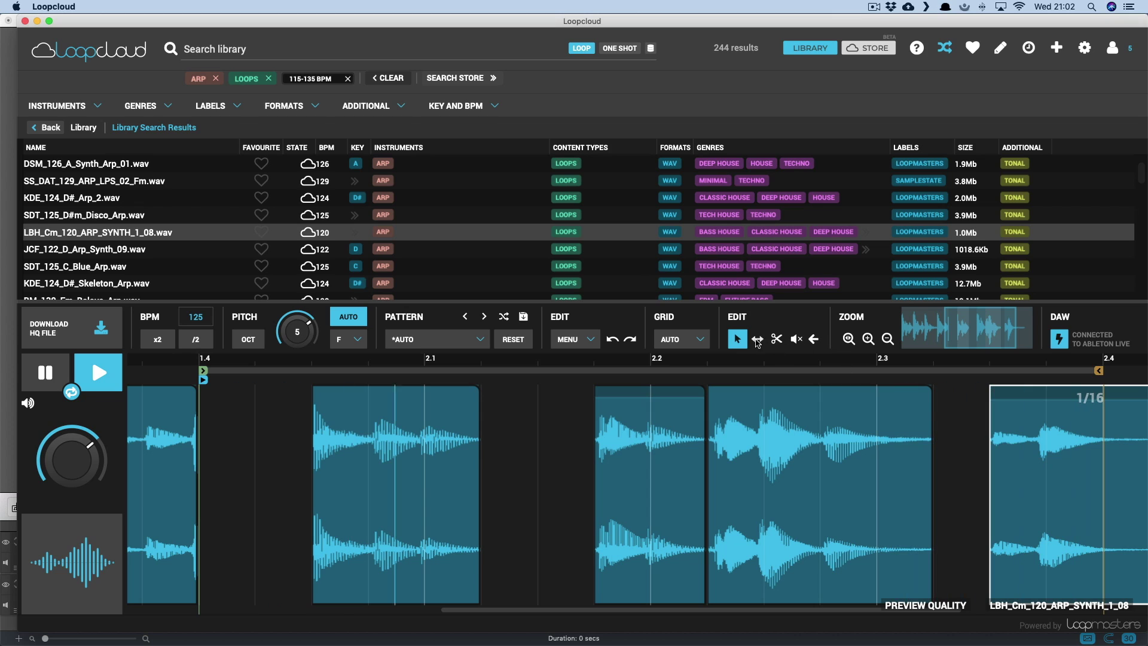
key("2")
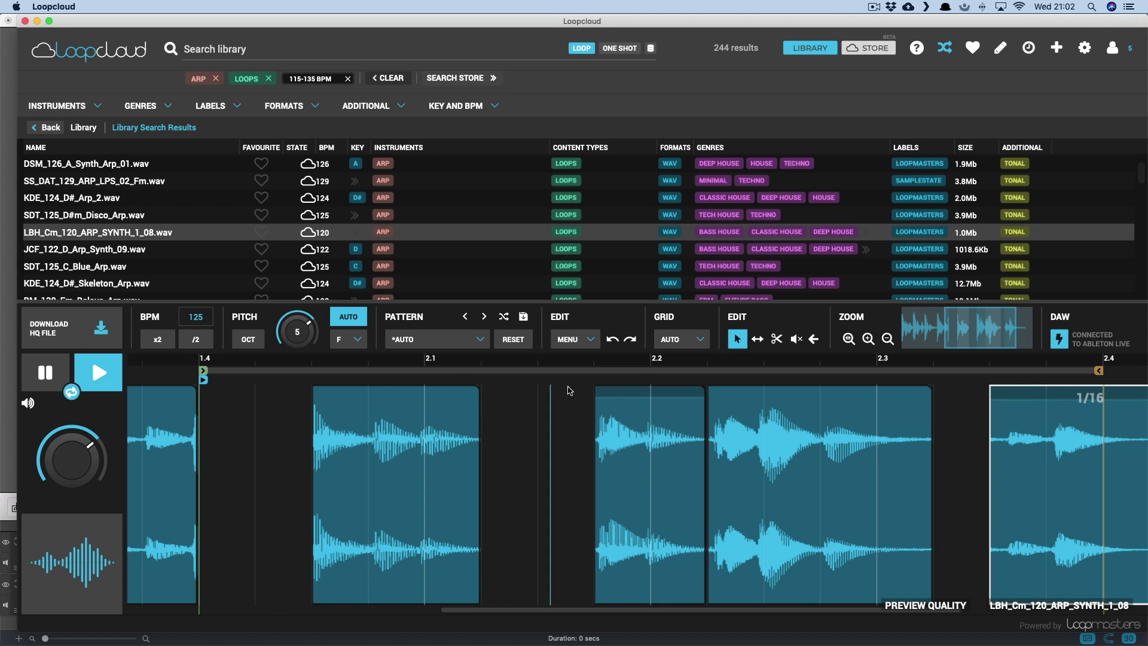
left_click(736, 339)
left_click_drag(476, 400, 449, 402)
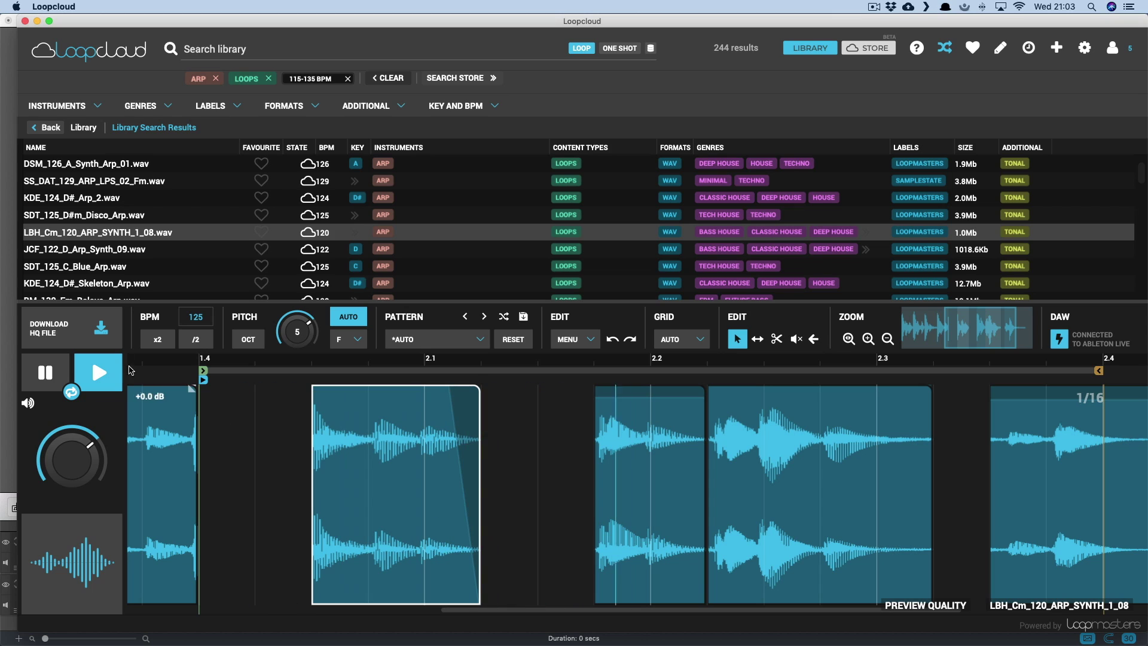
Drop the processed HQ arp export onto Live's track 5, launch it, and set its fader to about -3.2 dB.
left_click(108, 333)
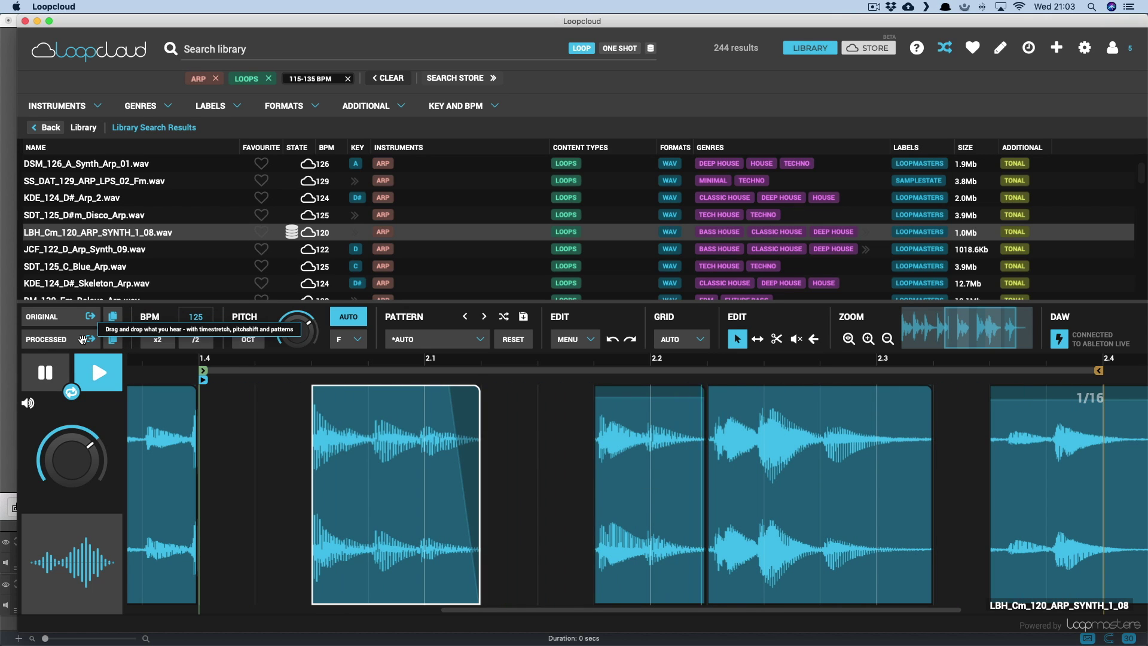
left_click_drag(83, 339, 9, 256)
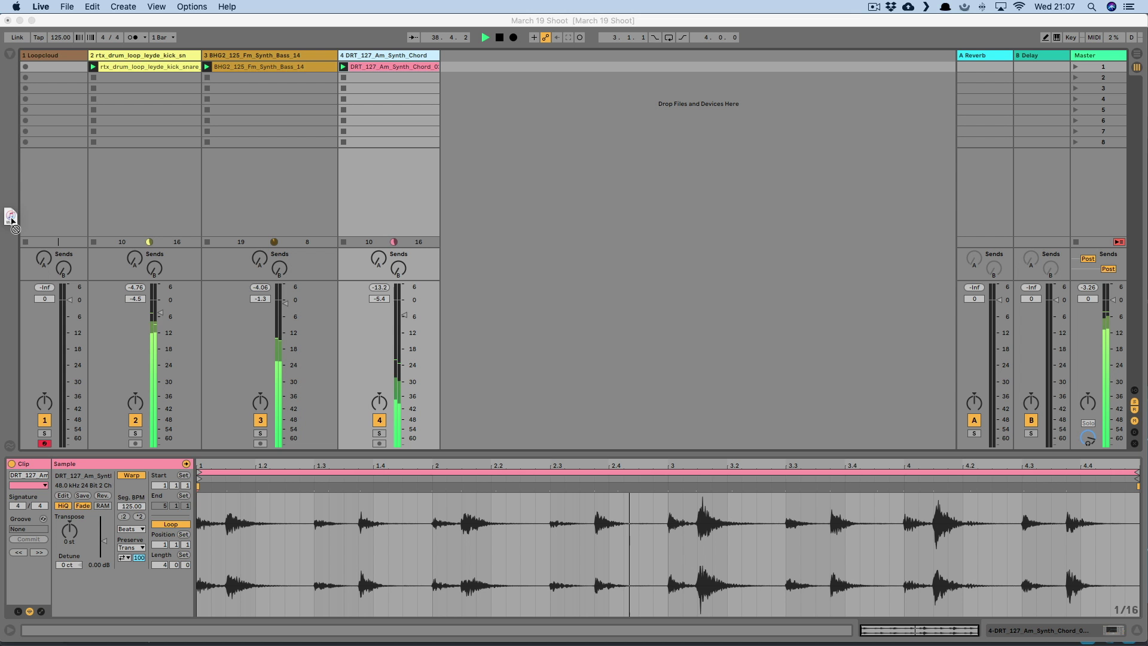
left_click_drag(8, 218, 541, 55)
left_click(445, 66)
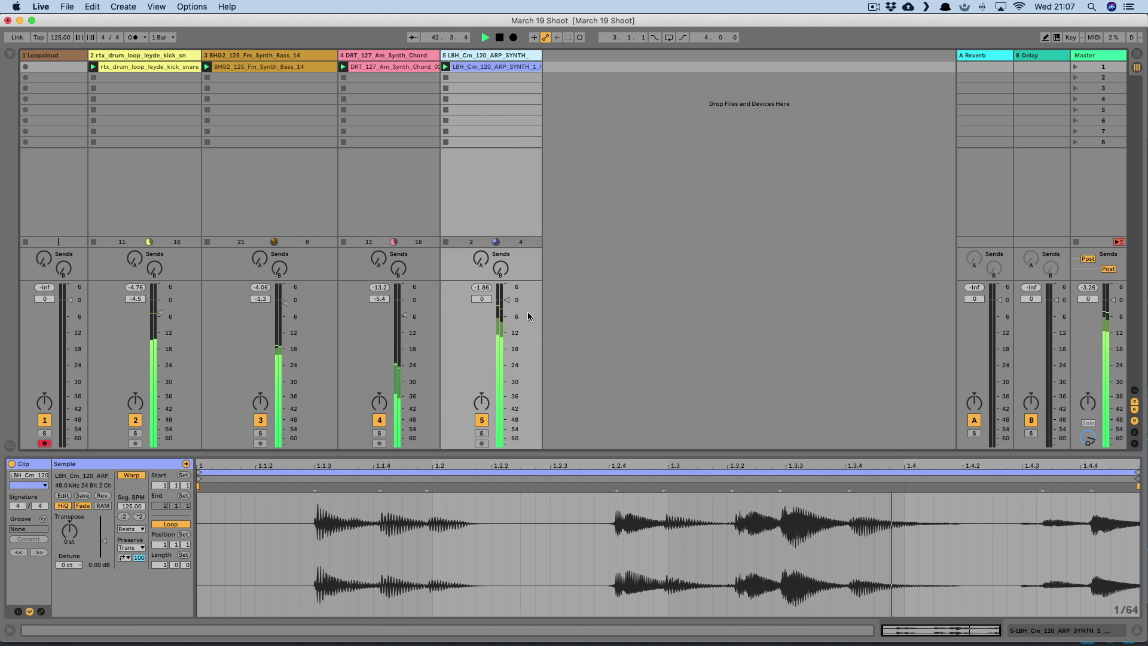
left_click_drag(507, 306, 507, 310)
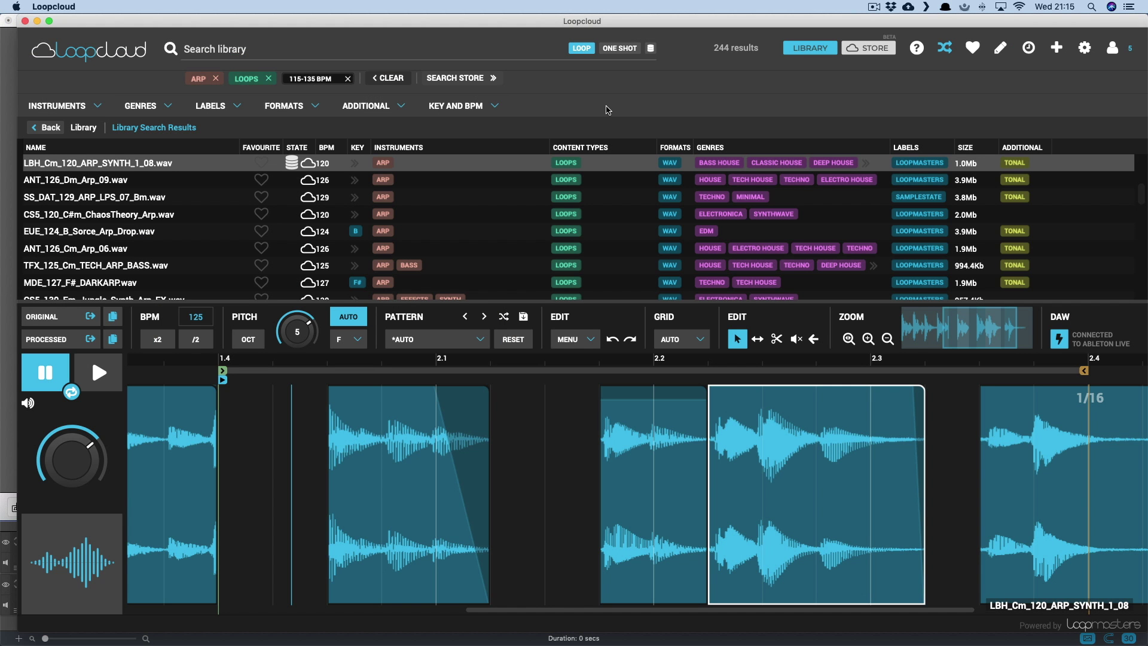
Clear filters, enable One Shot, filter to CLAP and CLAVE, disable pitch AUTO, and preview sys1_clap_06_grain-juicy_s_v.wav.
left_click(400, 82)
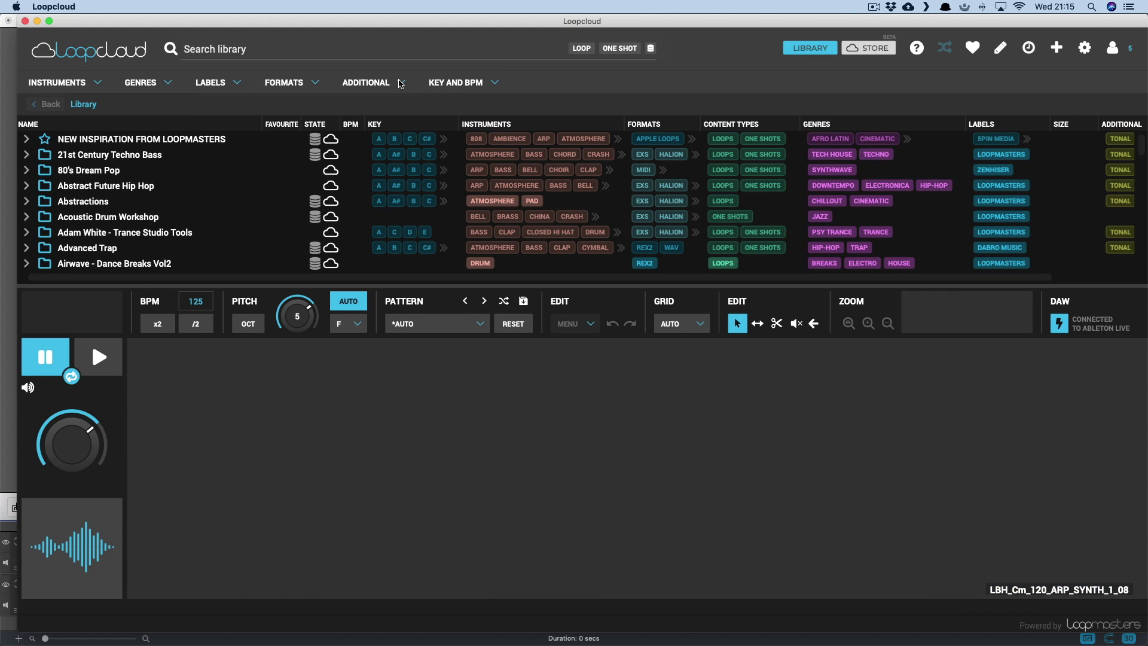
left_click(626, 50)
left_click(98, 106)
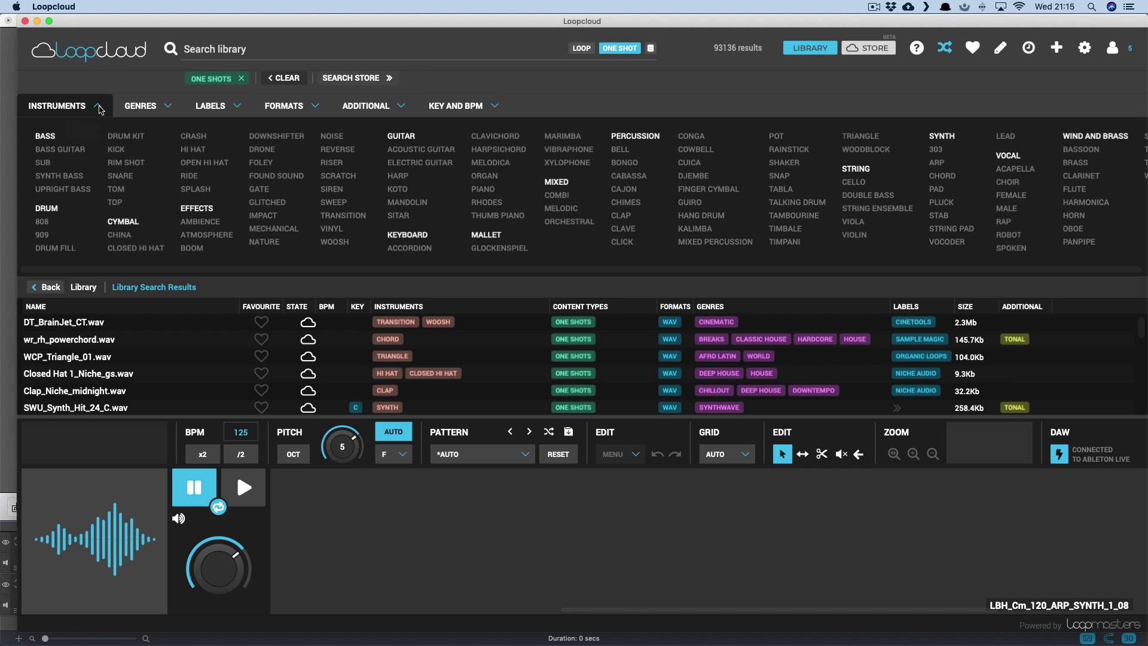
left_click(628, 216)
left_click(625, 229)
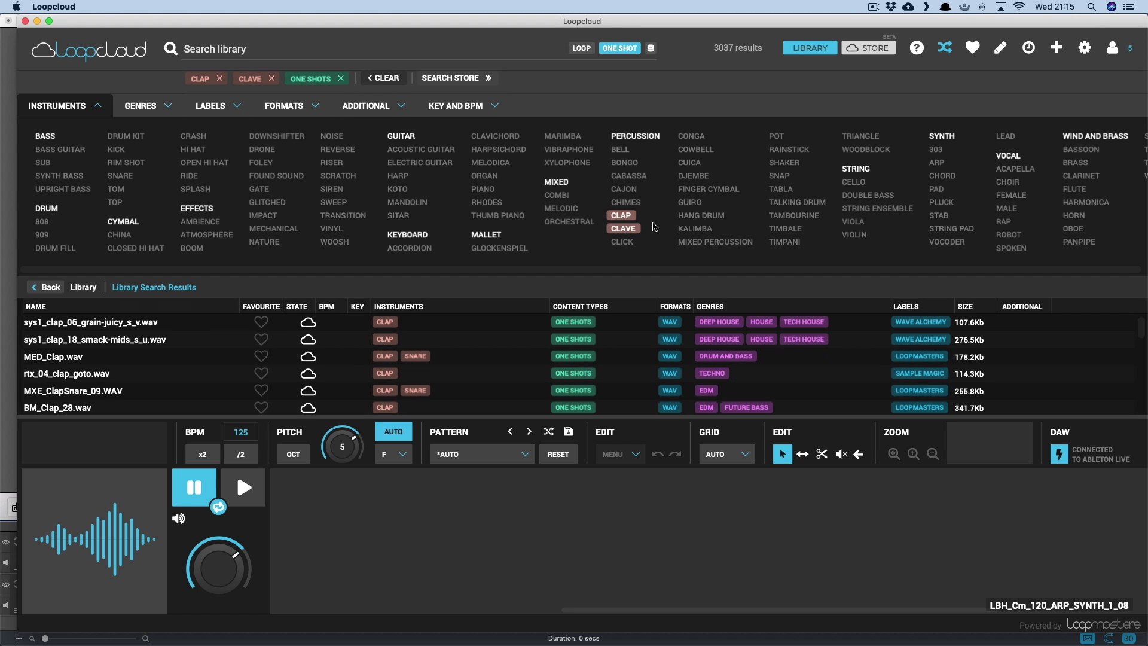
left_click(399, 435)
left_click(130, 324)
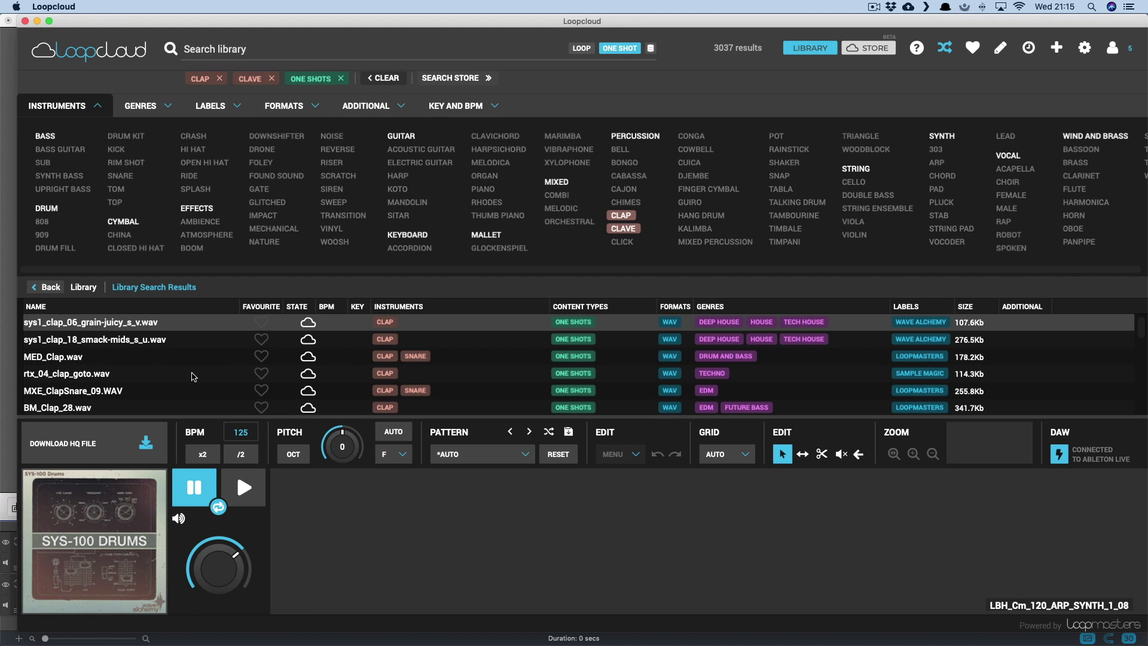
Apply the Percussion Bongo 1 pattern, then step through patterns to Cowbell 1.
left_click(525, 457)
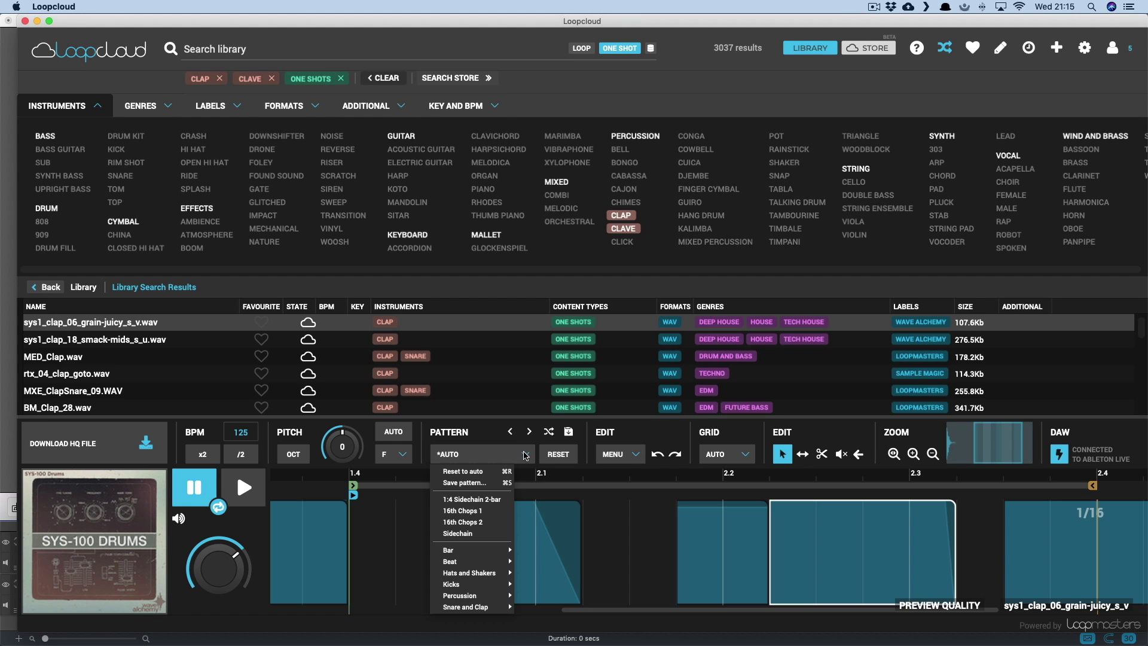
mouse_move(478, 596)
left_click(546, 413)
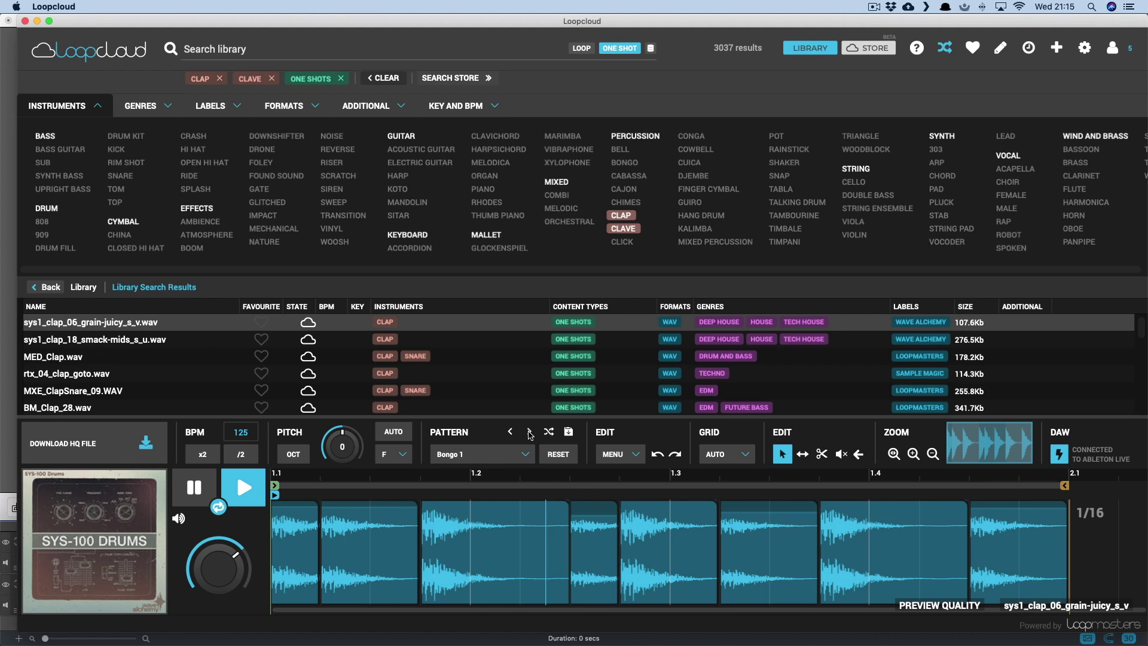
left_click(529, 433)
left_click(529, 432)
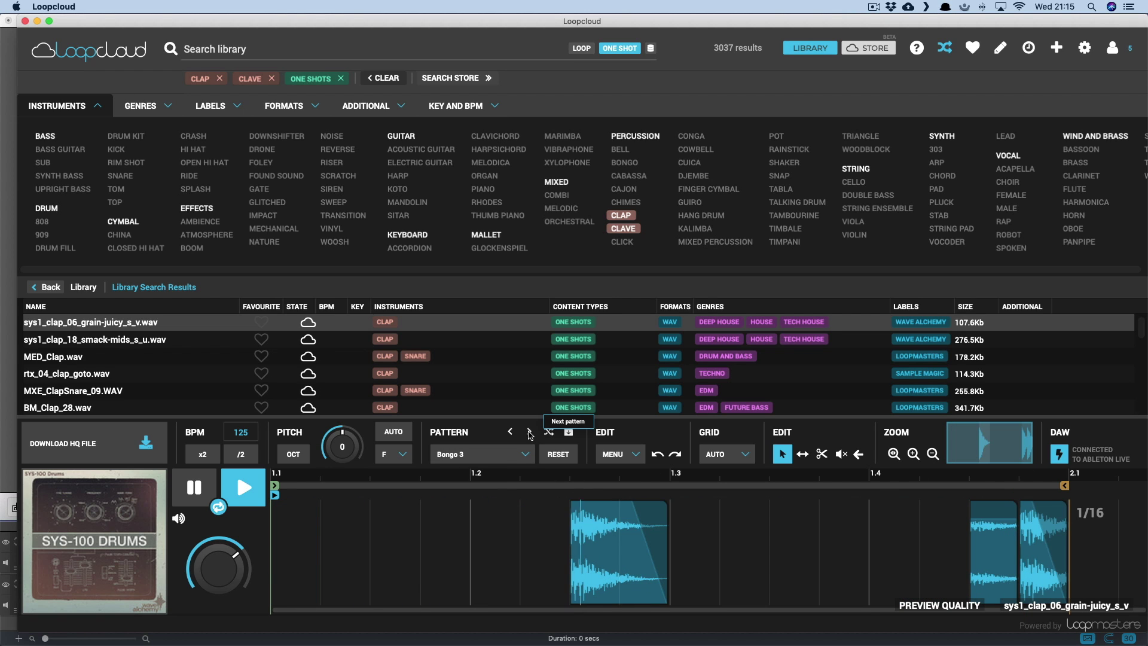
left_click(529, 432)
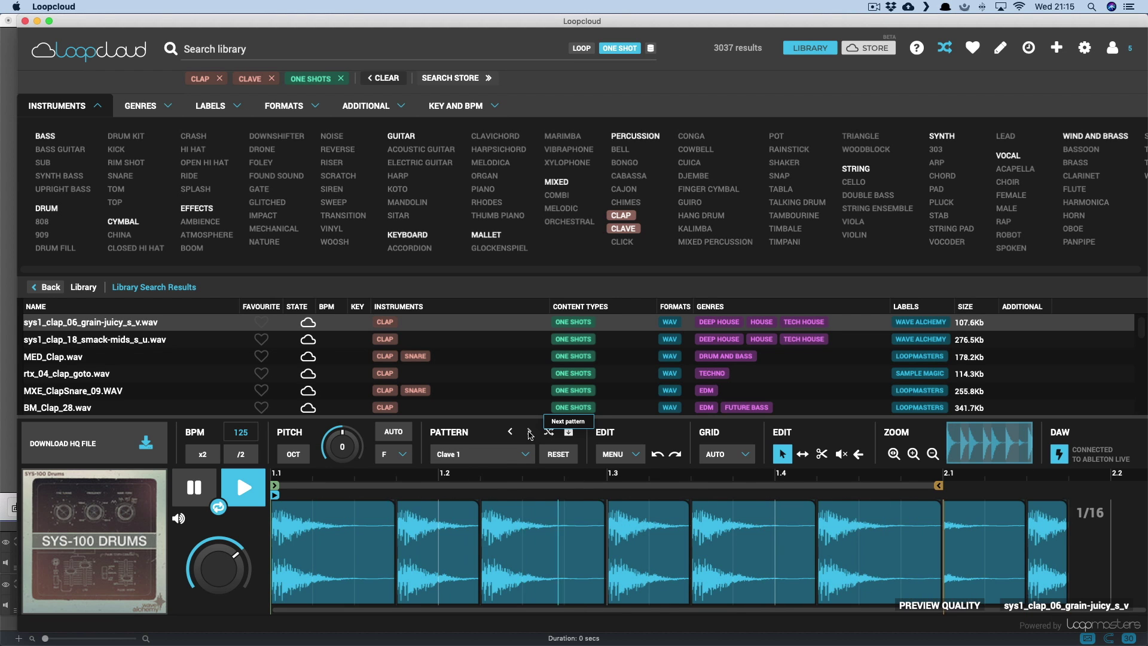
left_click(529, 432)
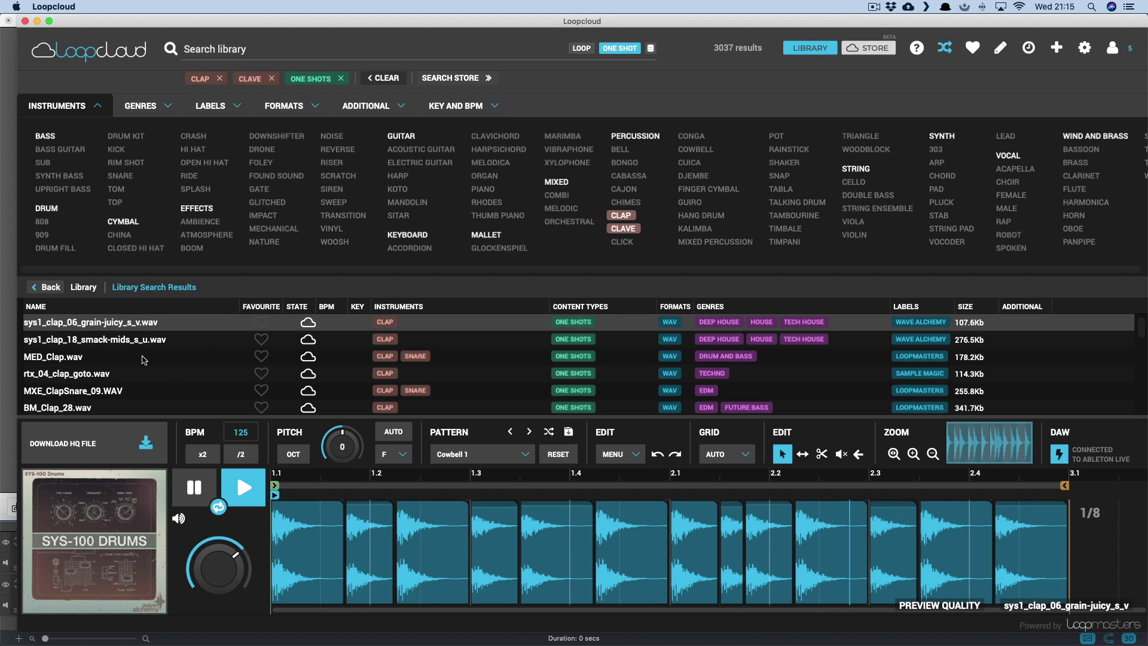
Audition clap results from sys1_clap_18_smack-mids_s_u.wav through BM_Clap_28.wav, ending on Clave_Niche_dbo.wav.
left_click(117, 340)
left_click(70, 359)
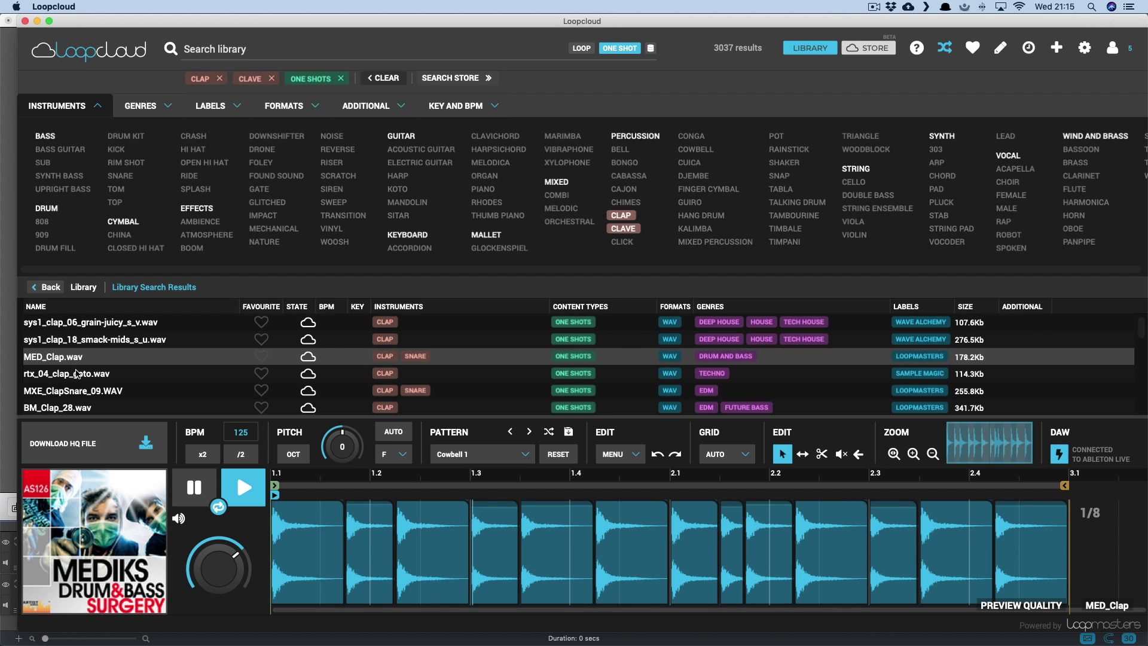
left_click(77, 375)
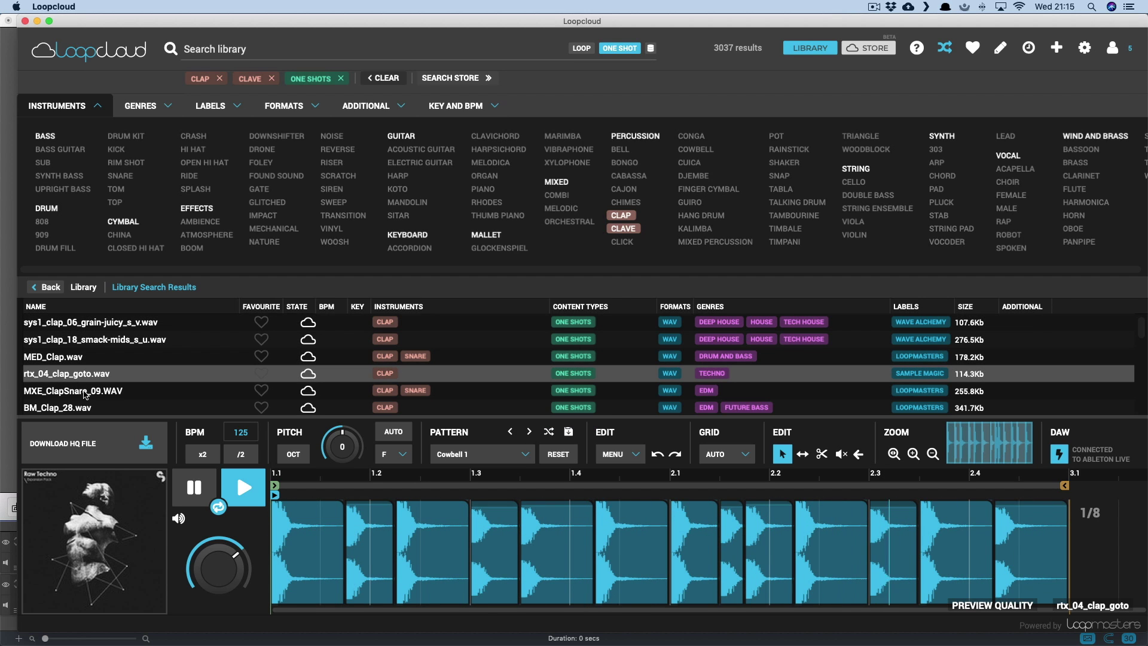
left_click(83, 392)
scroll(83, 383, "down", 2)
left_click(84, 375)
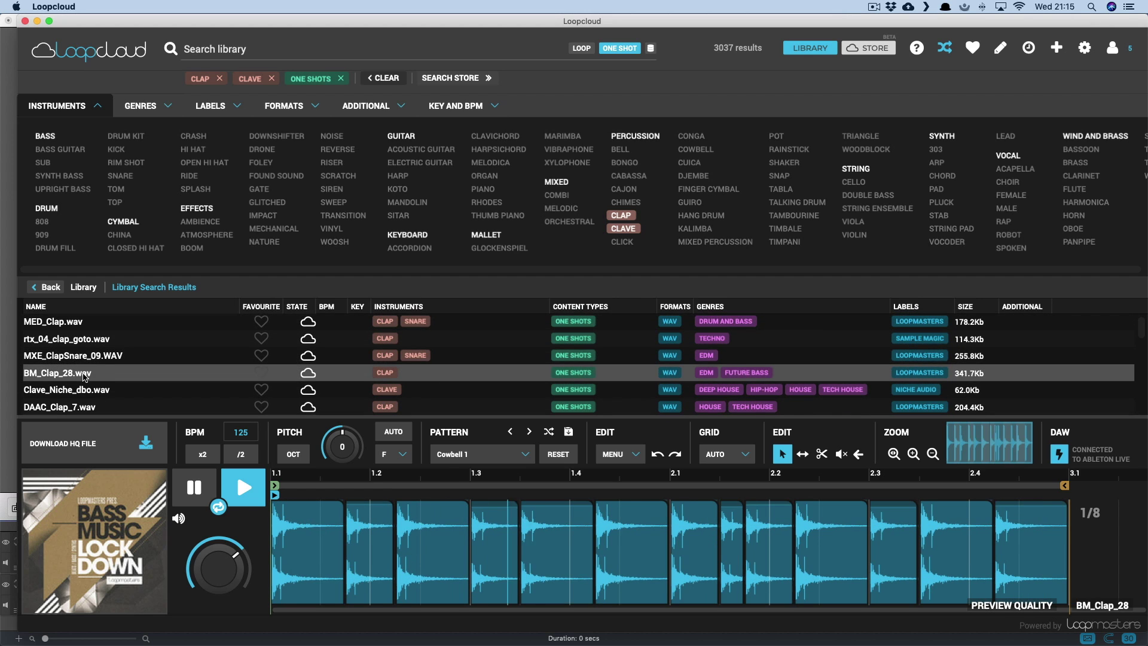
scroll(83, 377, "down", 2)
left_click(84, 368)
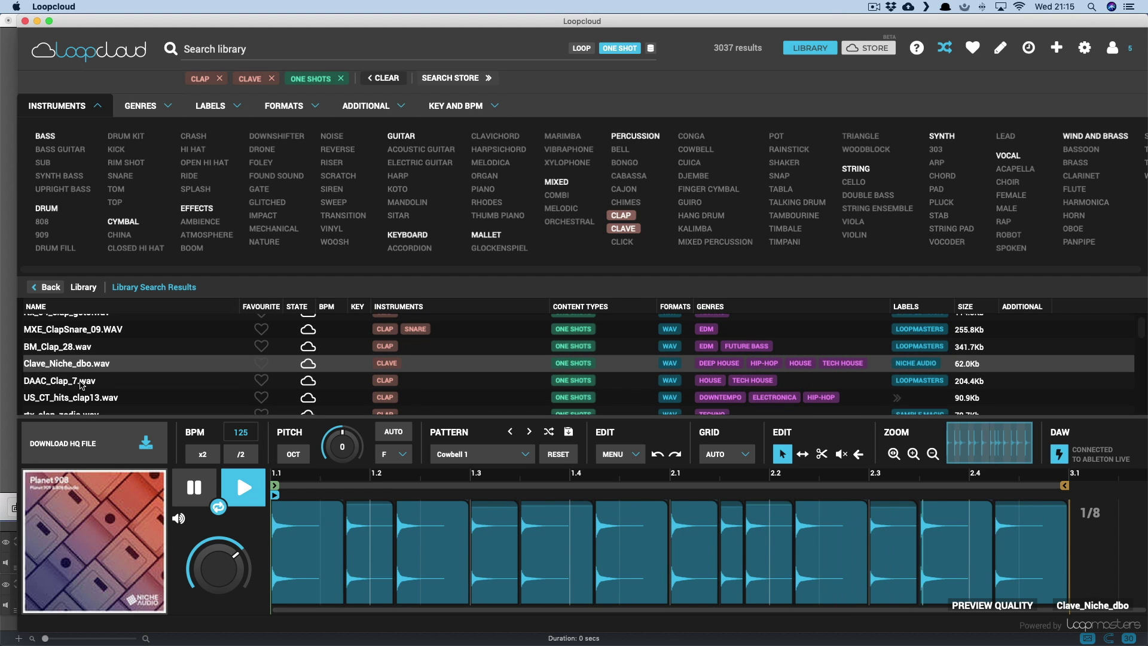
mouse_move(479, 530)
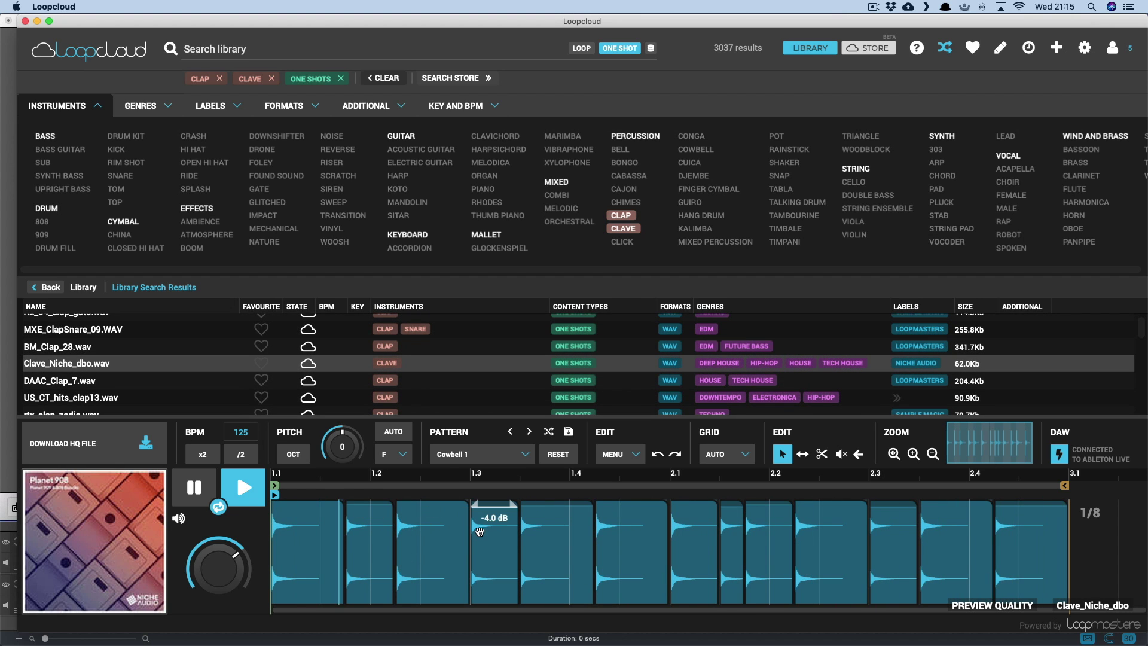
Drop the processed HQ Clave_Niche_dbo pattern into Live as track 6 and launch its clip.
left_click(146, 445)
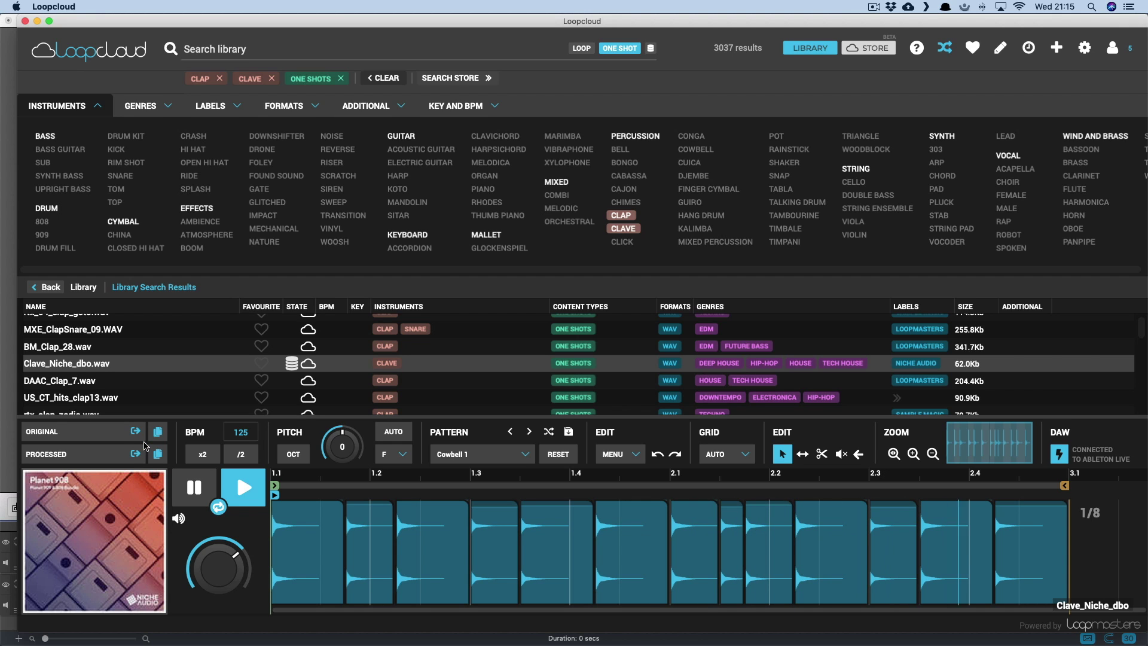
left_click_drag(132, 454, 547, 65)
key("super+Tab")
left_click(547, 66)
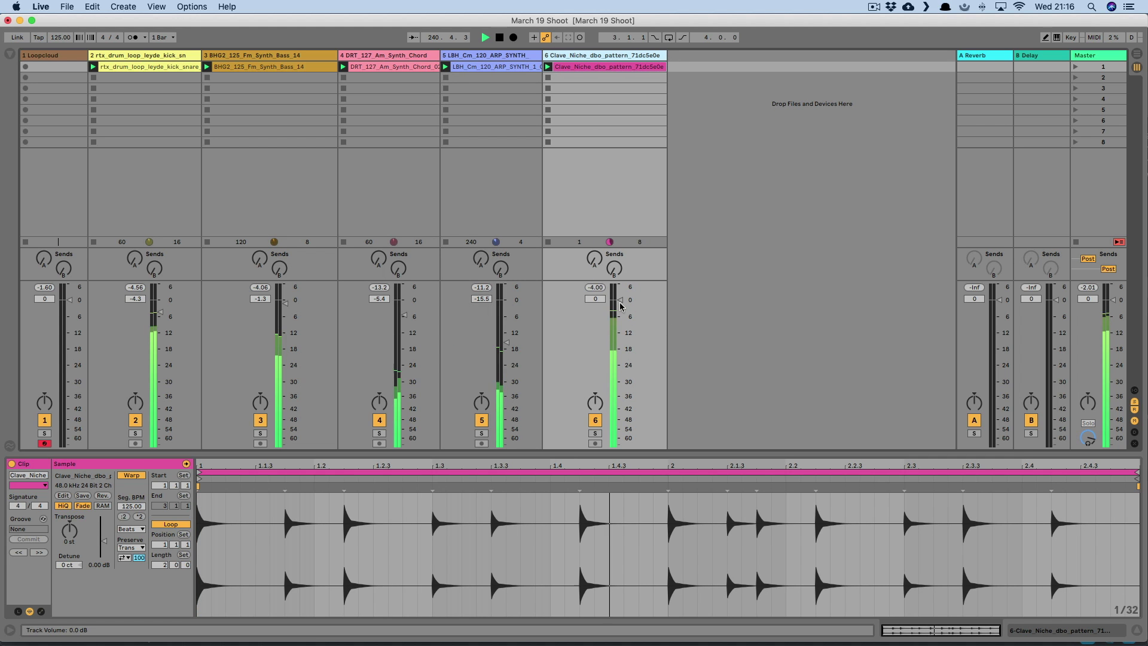
Set track 6's volume to -8 dB and select the Loopcloud track's first clip slot.
left_click_drag(620, 299, 620, 330)
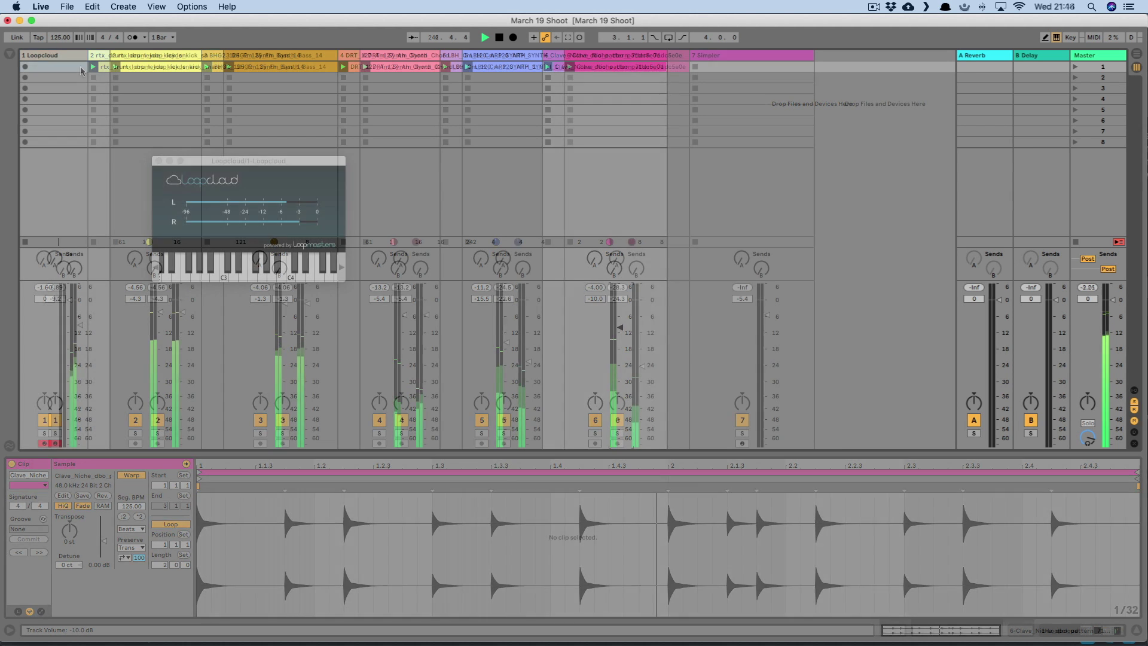
left_click(80, 66)
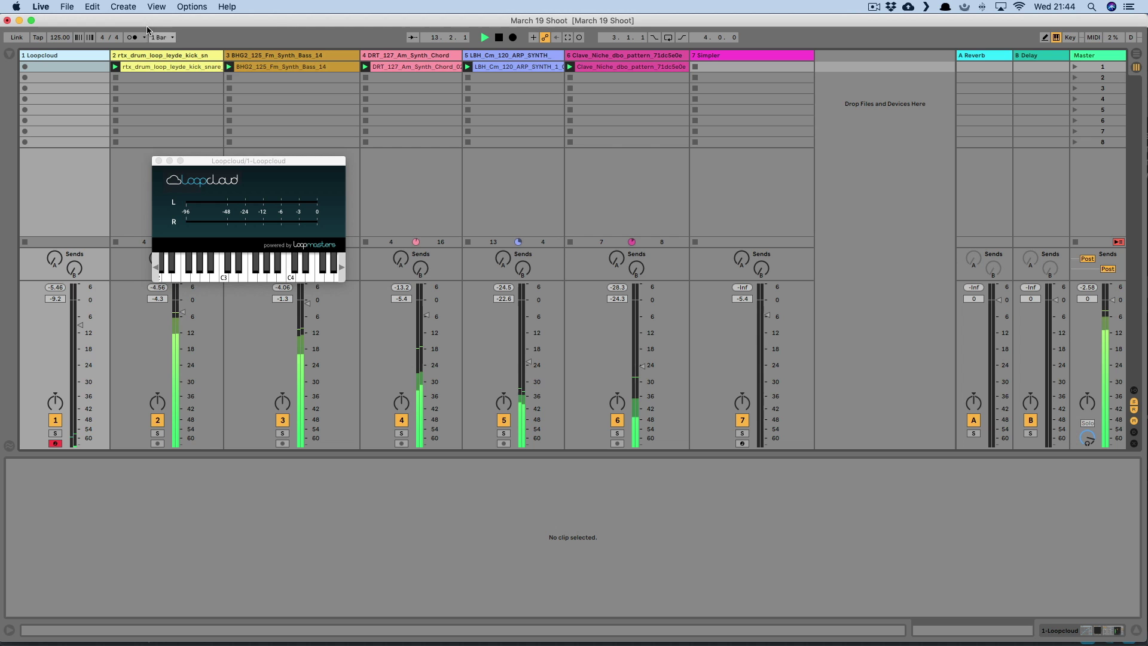
Capture the played MIDI as a clip and move it onto the Simpler track 7.
left_click(123, 6)
left_click(128, 42)
left_click_drag(86, 67, 729, 66)
left_click(740, 57)
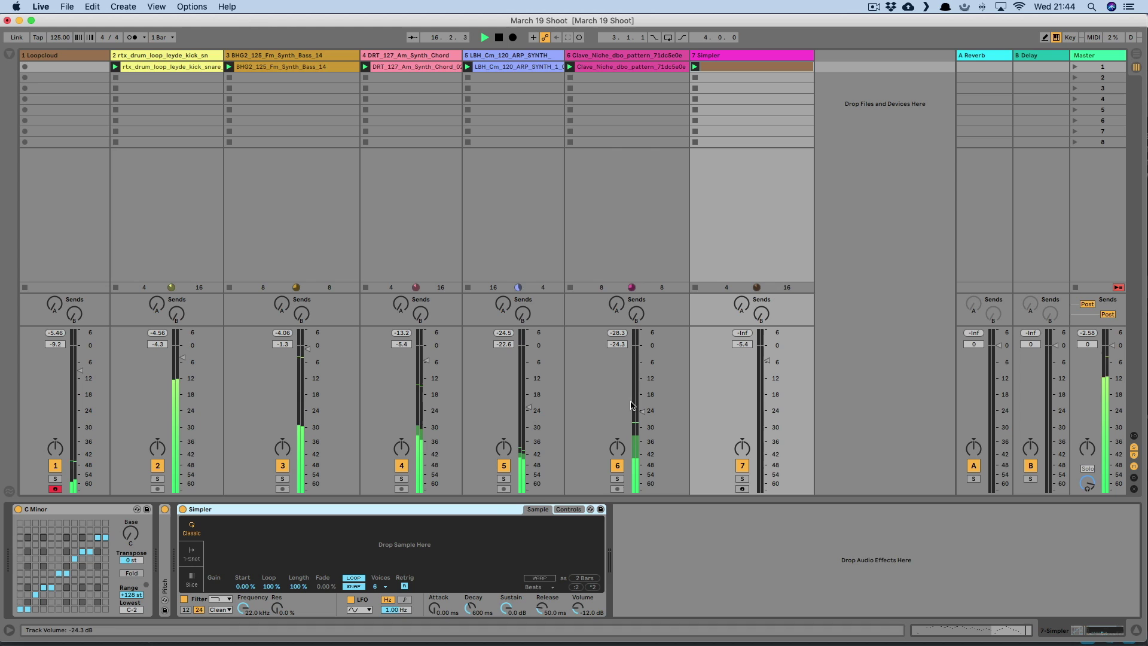
Load CFL_F_Harp_Plink.wav from Loopcloud into track 7's Simpler and zoom the clip's note view.
key("super+Tab")
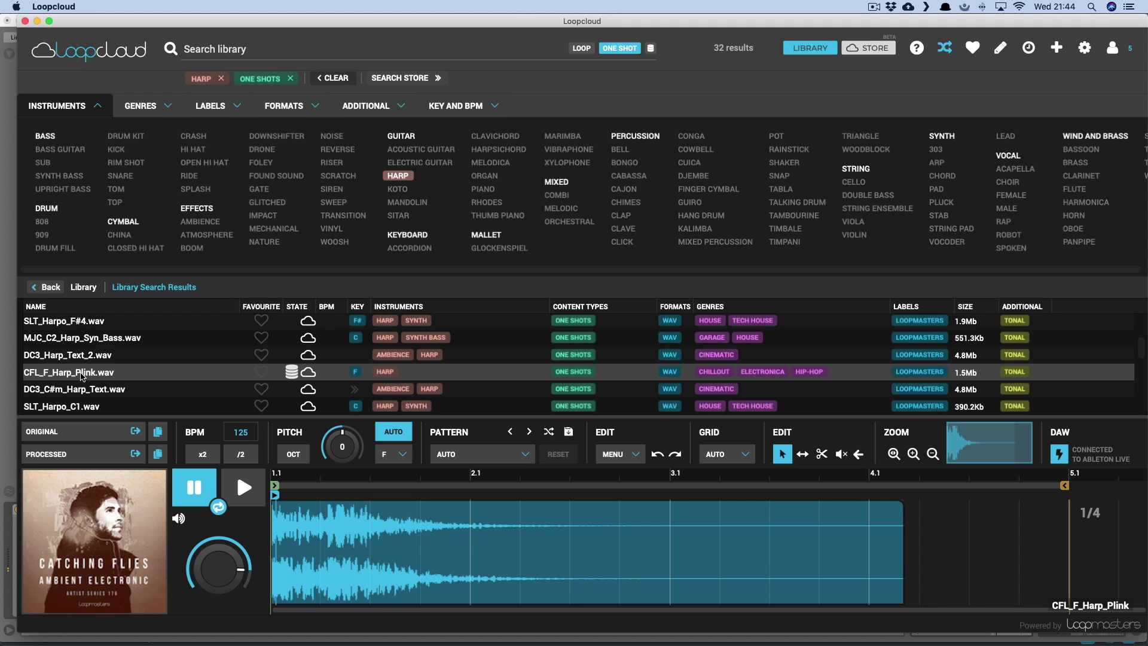
left_click_drag(86, 375, 366, 527)
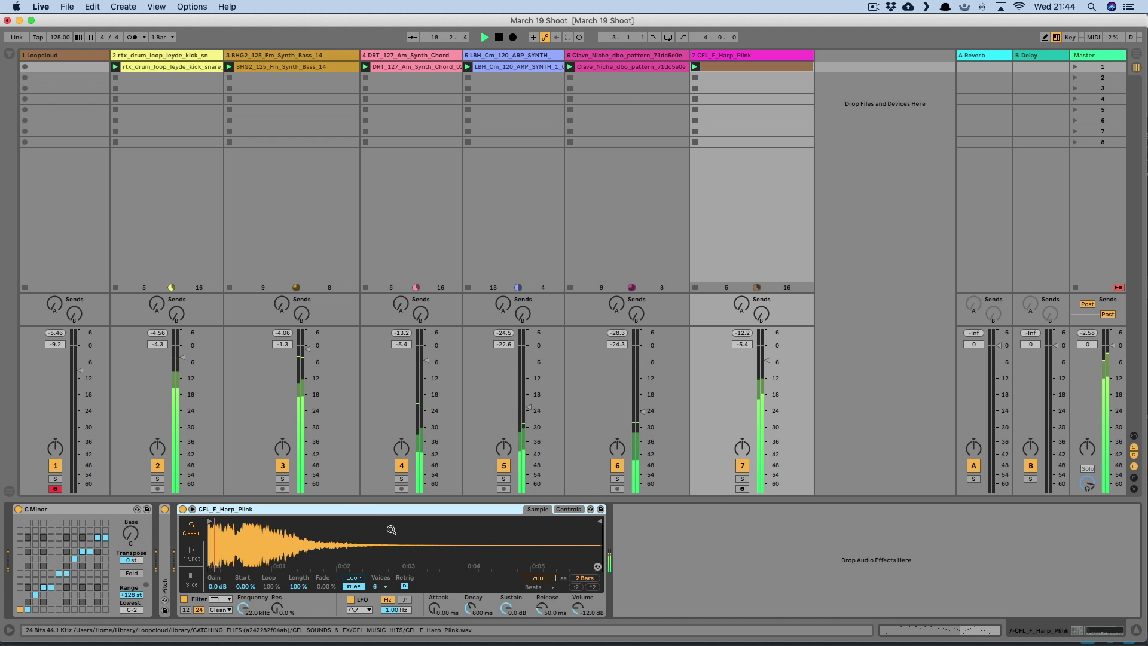
left_click(740, 67)
key("plus")
key("plus")
left_click_drag(596, 462, 596, 462)
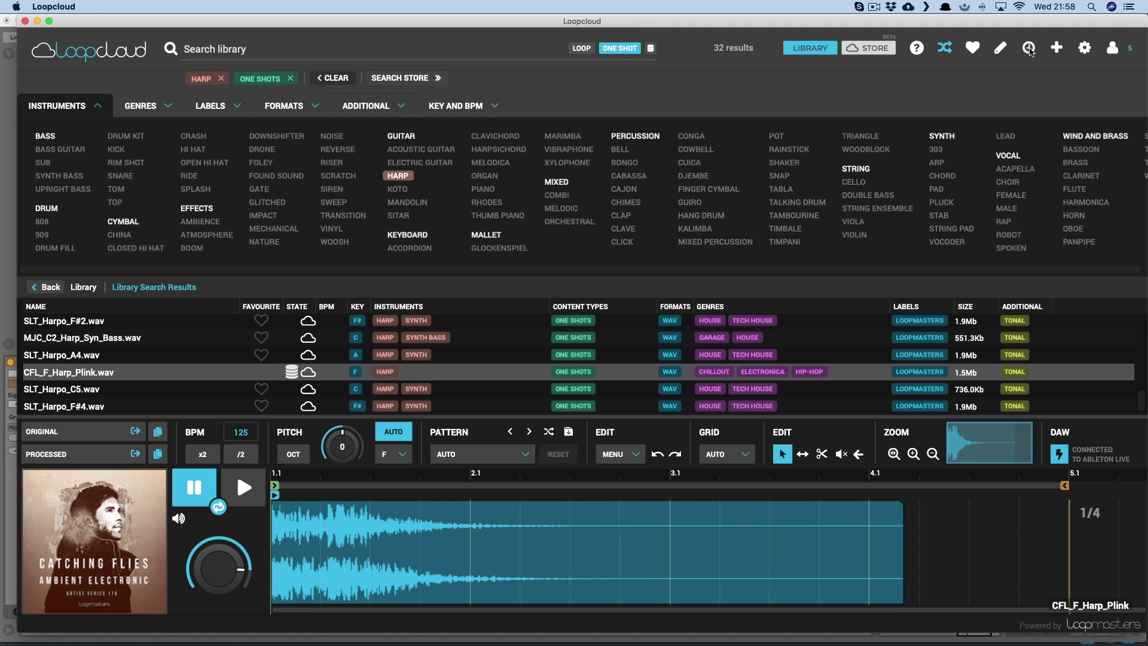
Restore the F chord search from history and re-audition EDM_126_Fm_SingleChord_47, BHG_120_Fm_Synth_Chords_19, EDM_130_Fm_SingleChord_97, DJH2_124_F_Suspended.
left_click(1029, 51)
scroll(1077, 335, "down", 10)
scroll(1077, 335, "down", 2)
left_click(1066, 410)
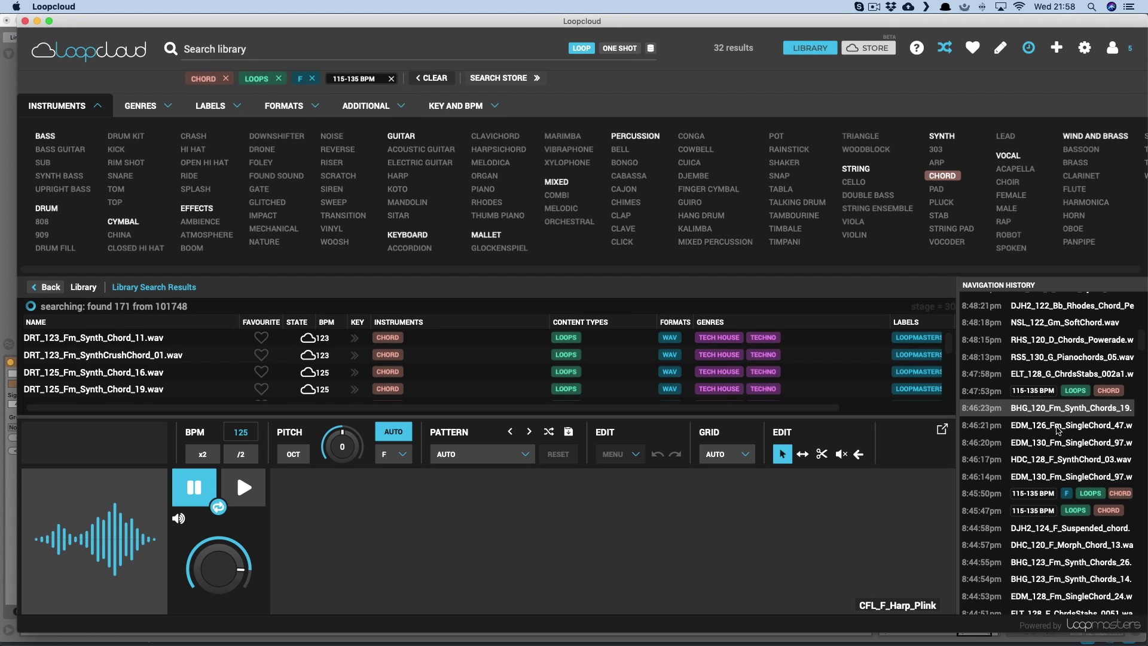
left_click(1058, 427)
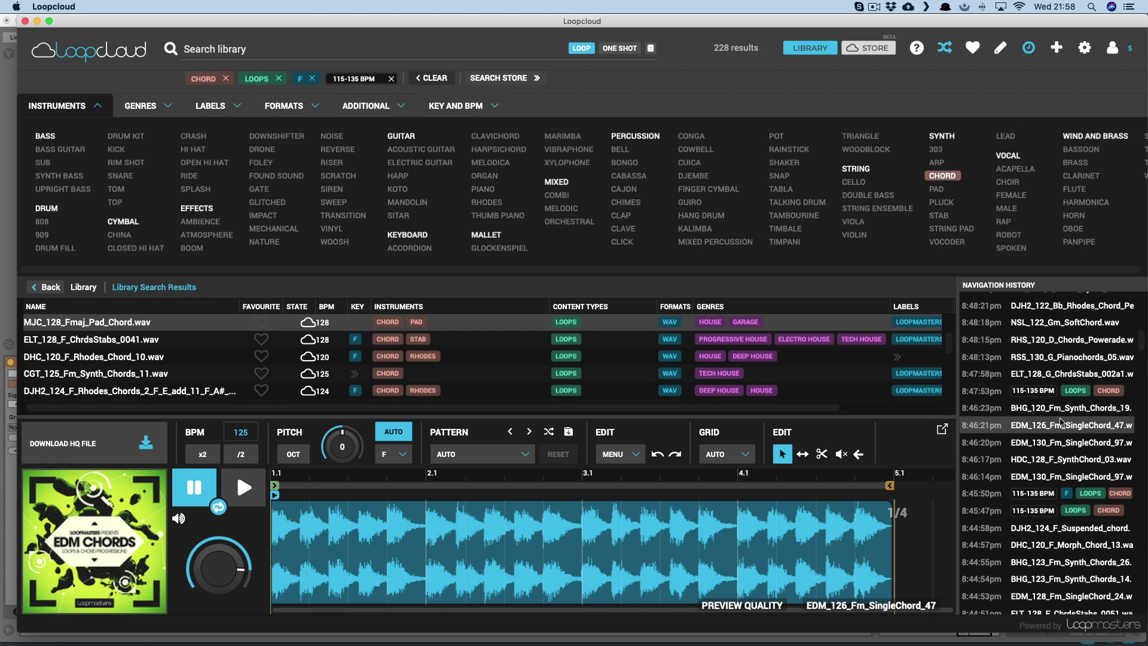
left_click(1061, 411)
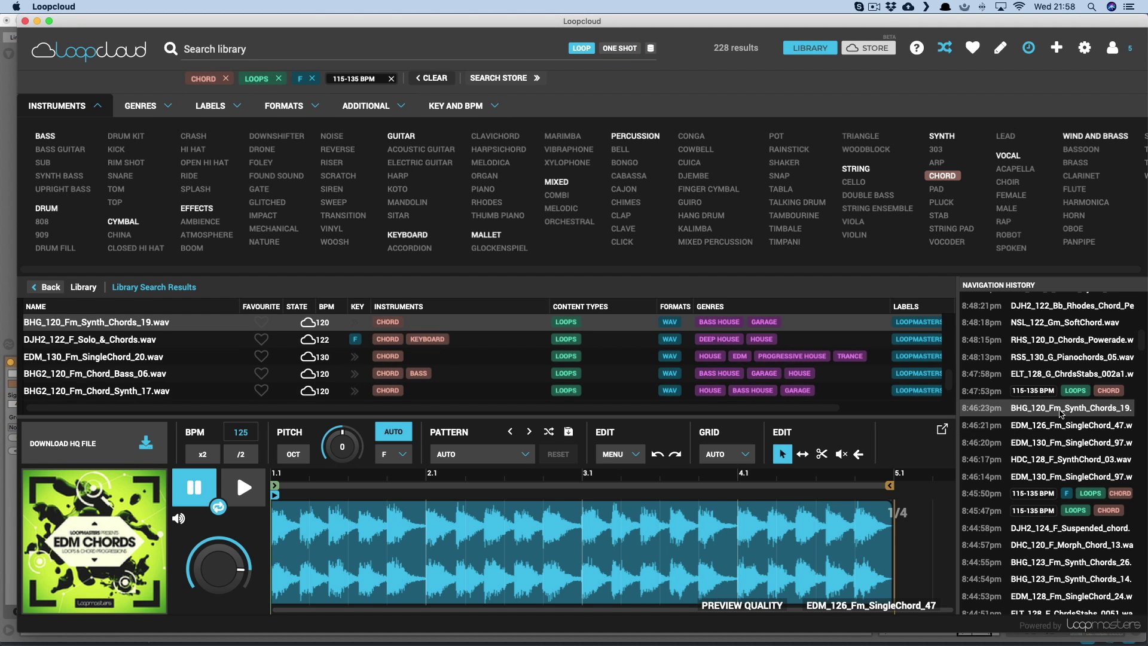
left_click(1057, 443)
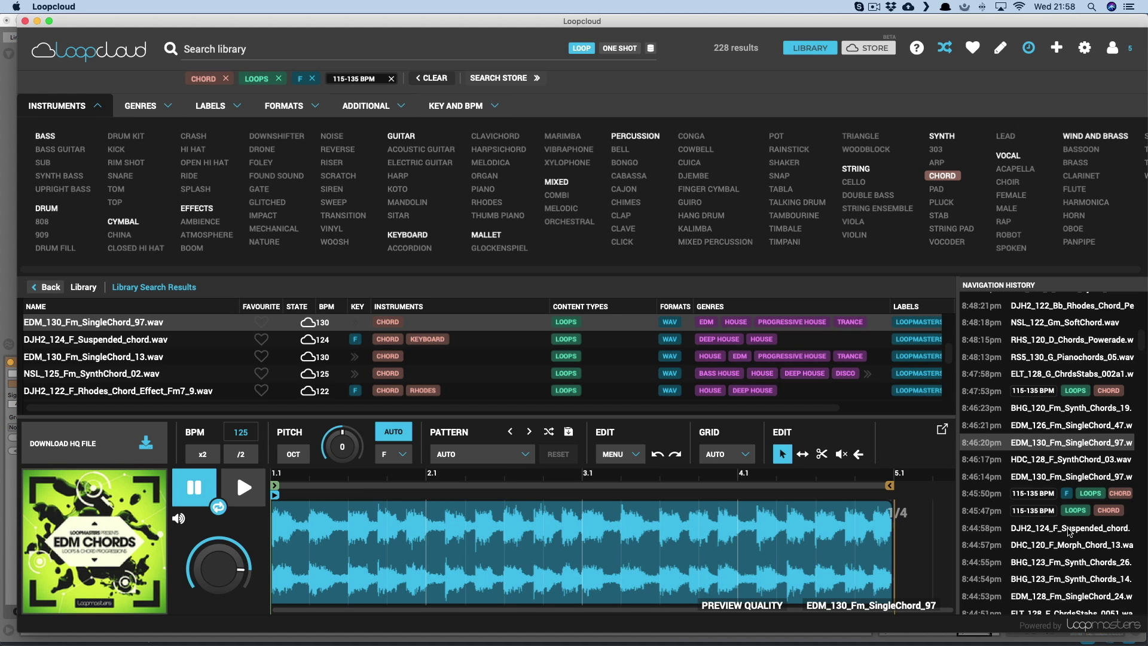
left_click(1068, 529)
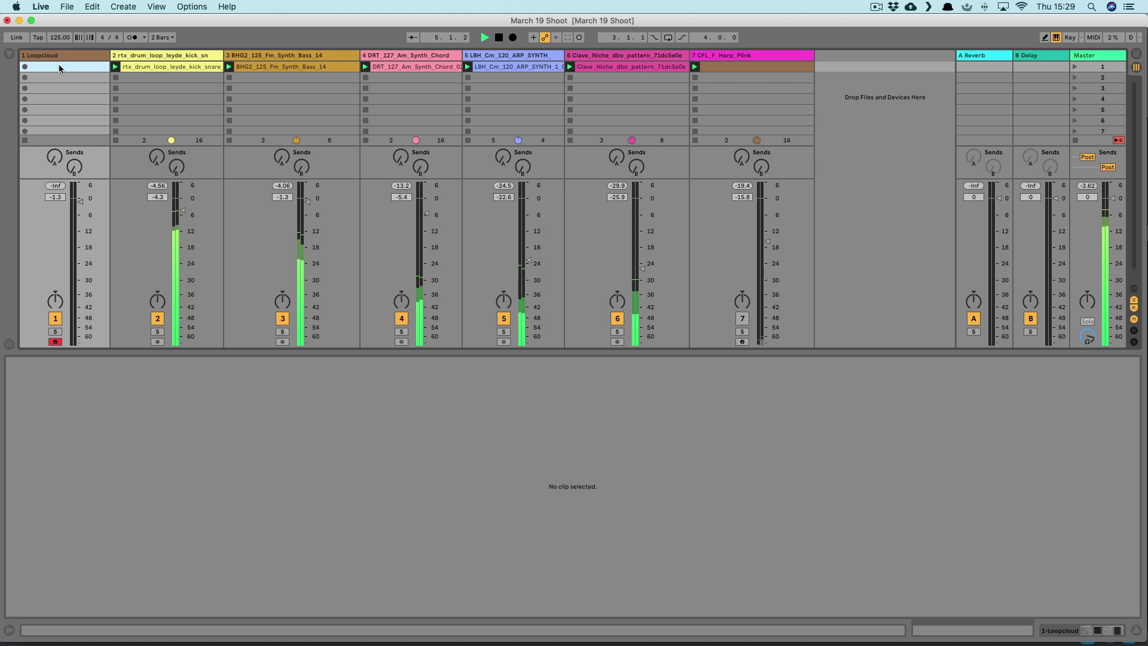
Create a MIDI clip on the Loopcloud track and draw F3, G3, then G#3 notes at 1.2, 1.2.4, 1.3.3, 1.4.2.
double_click(59, 67)
double_click(214, 498)
double_click(329, 469)
double_click(438, 456)
left_click_drag(472, 456, 475, 457)
double_click(608, 456)
double_click(828, 458)
left_click(971, 454)
double_click(970, 455)
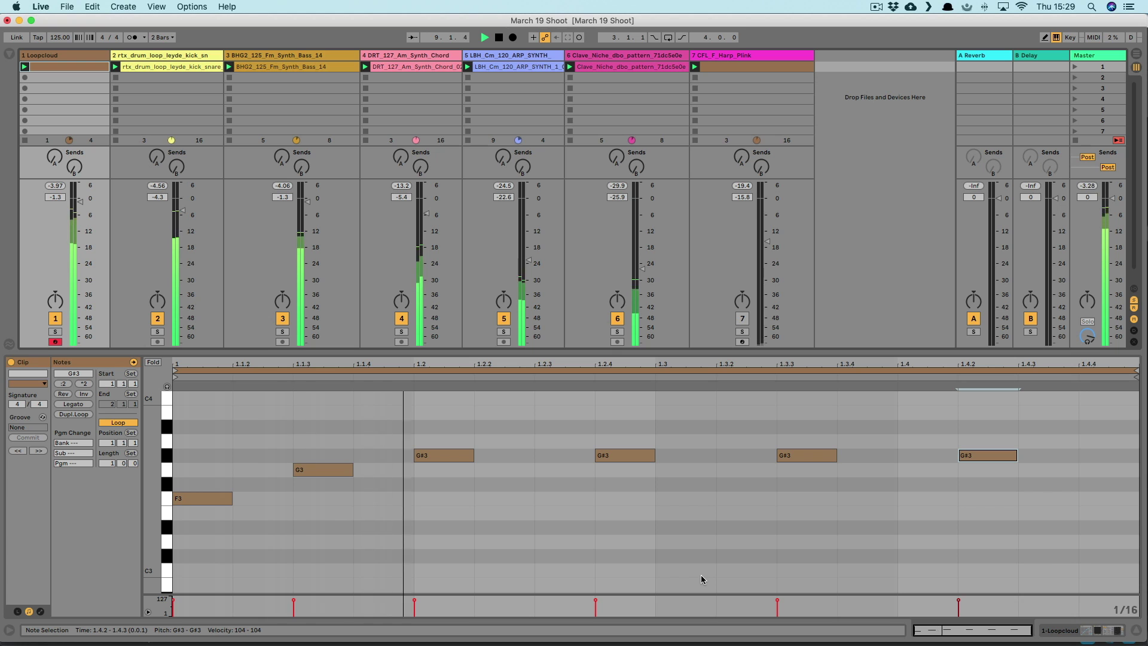
Audition F synth one-shots from DRT_Fm_Chord_Stab_21 through ROB_F_Synth_55.
key("super+Tab")
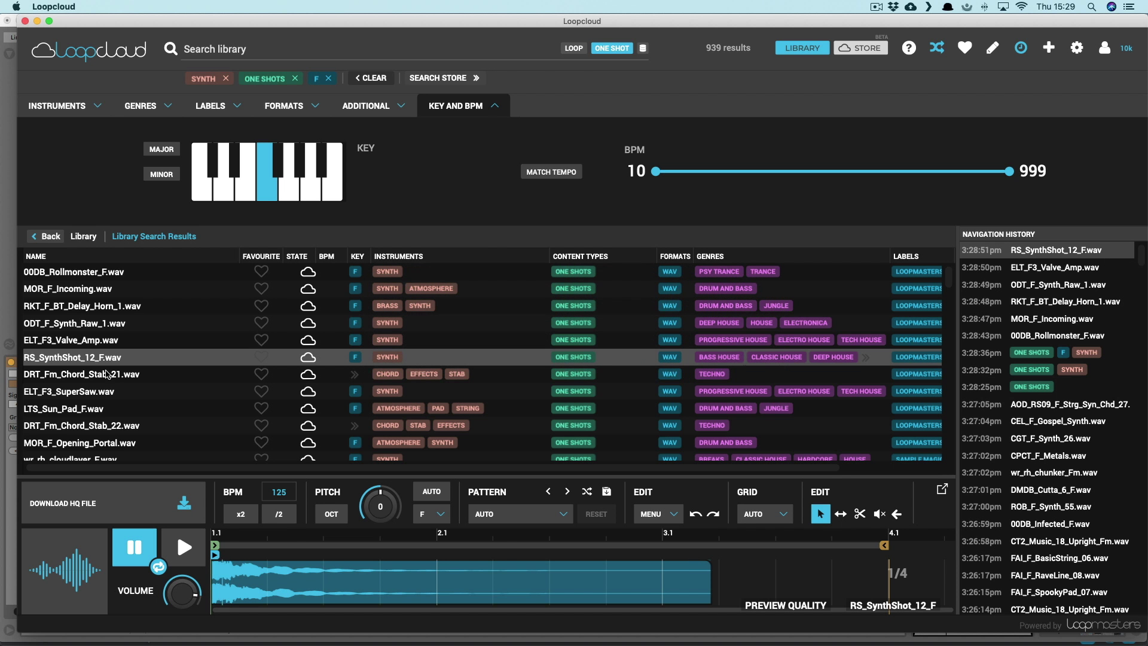
left_click(100, 374)
left_click(83, 392)
scroll(82, 392, "down", 1)
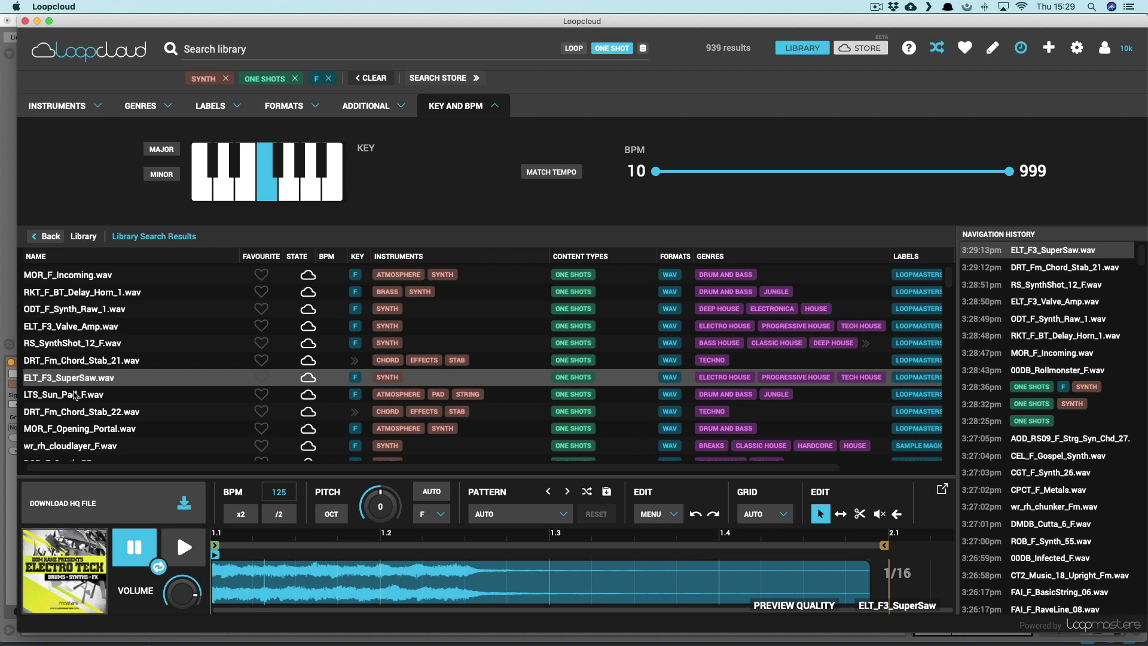
left_click(74, 395)
scroll(75, 395, "down", 1)
left_click(75, 396)
scroll(80, 376, "down", 4)
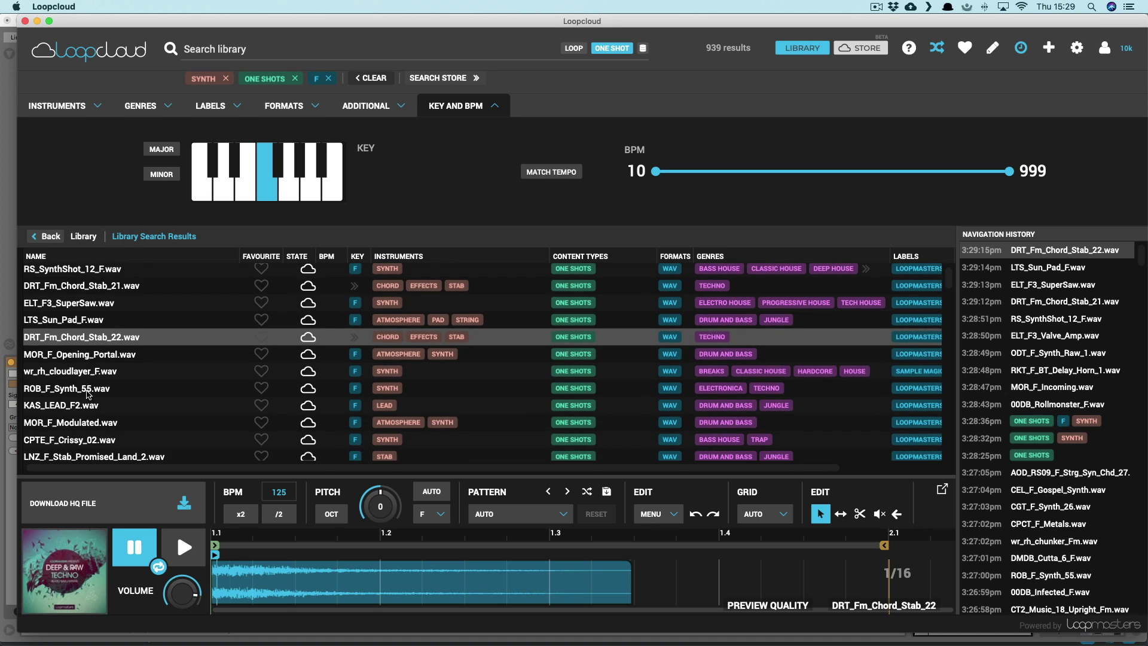
left_click(85, 357)
left_click(92, 374)
scroll(89, 359, "down", 3)
left_click(70, 353)
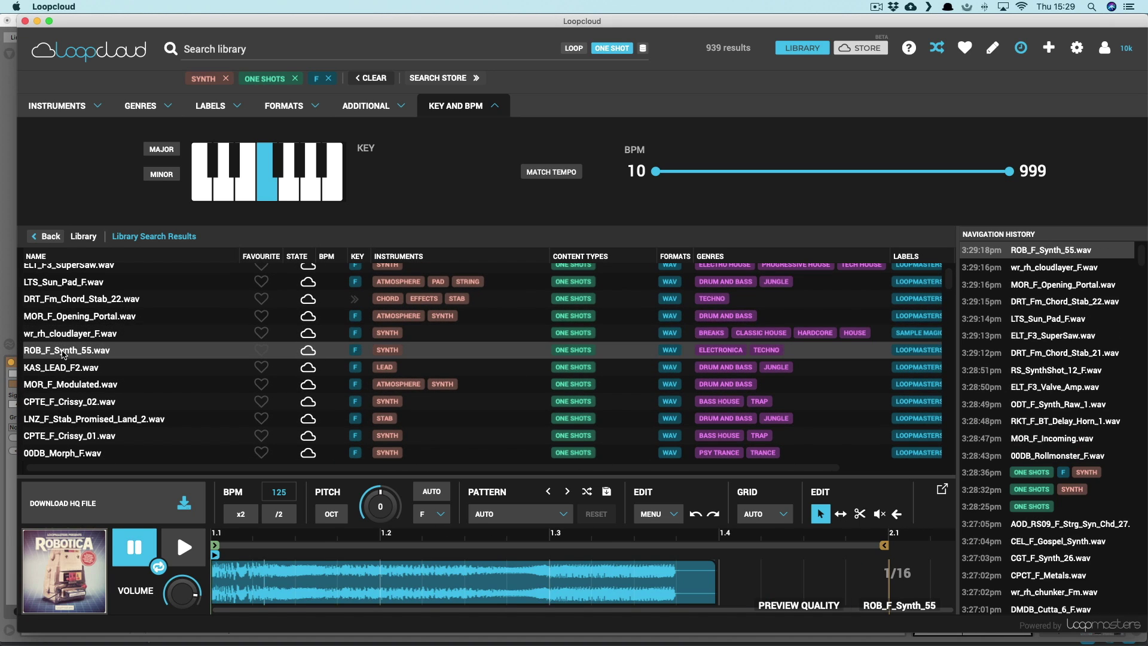
scroll(70, 350, "down", 2)
Audition KAS_LEAD_F2 through ELT_F2_Square_Pluck, then run the same one-shot search in the Store.
left_click(67, 340)
left_click(96, 361)
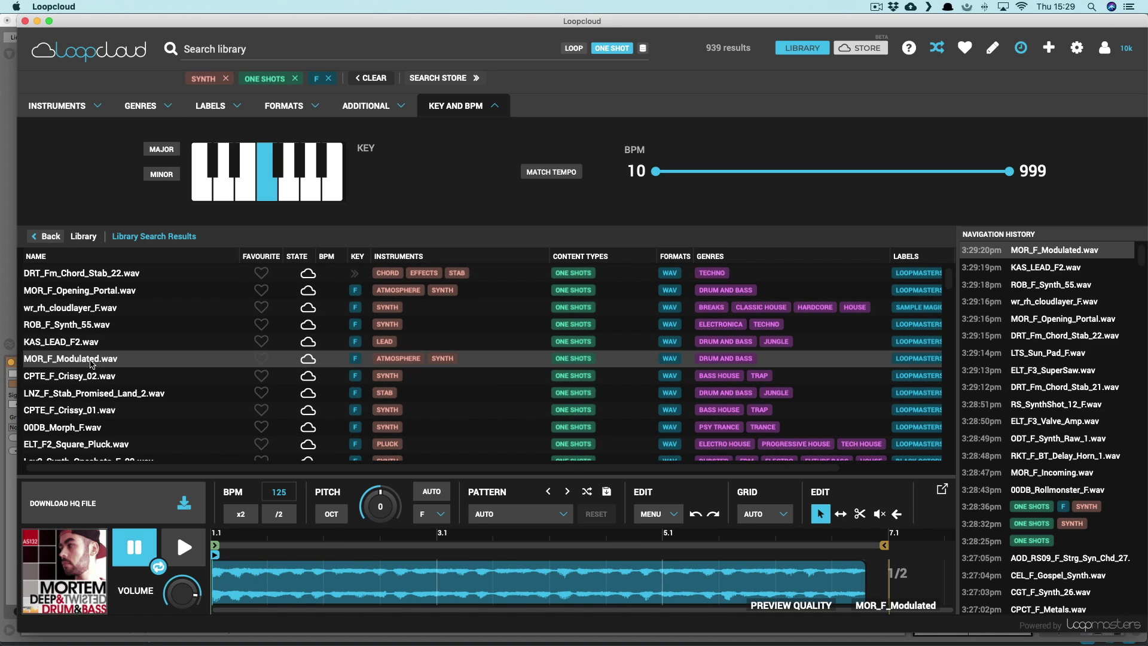
left_click(82, 376)
scroll(105, 378, "down", 2)
left_click(101, 367)
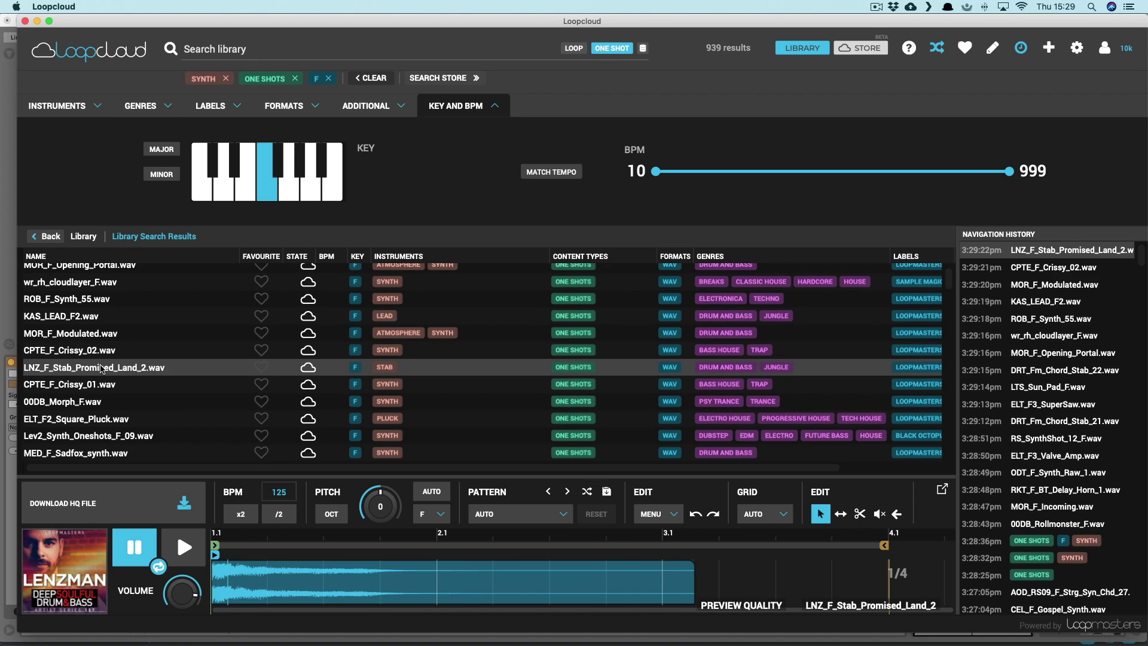
left_click(75, 387)
left_click(74, 404)
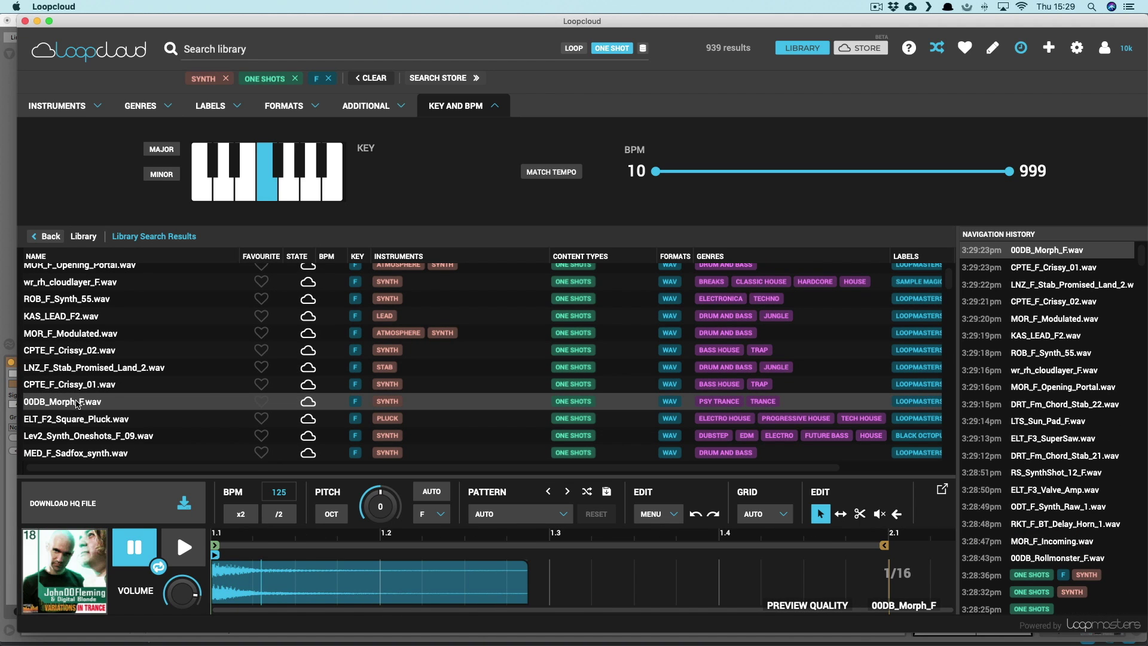
left_click(80, 421)
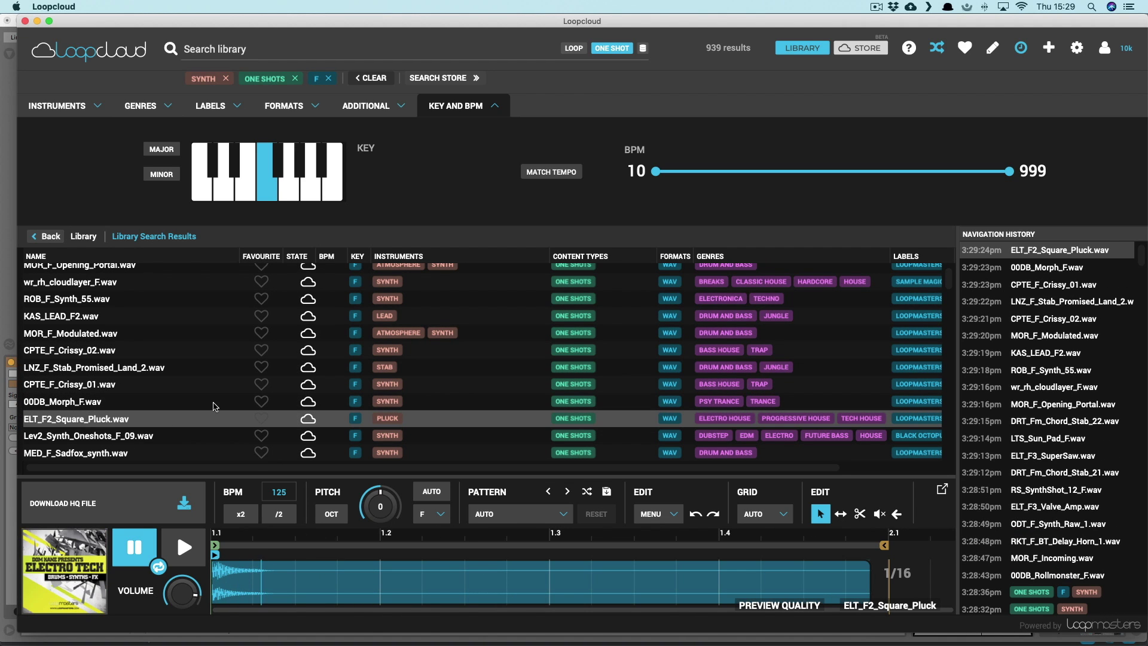
scroll(502, 271, "up", 1)
scroll(502, 271, "right", 1)
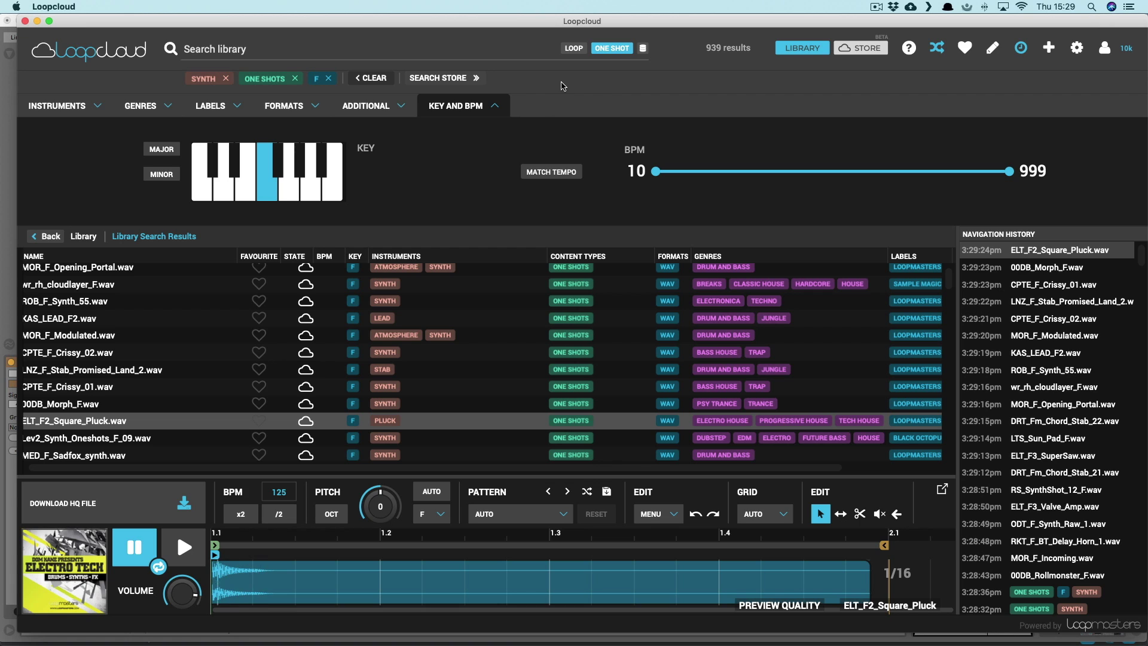
left_click(439, 79)
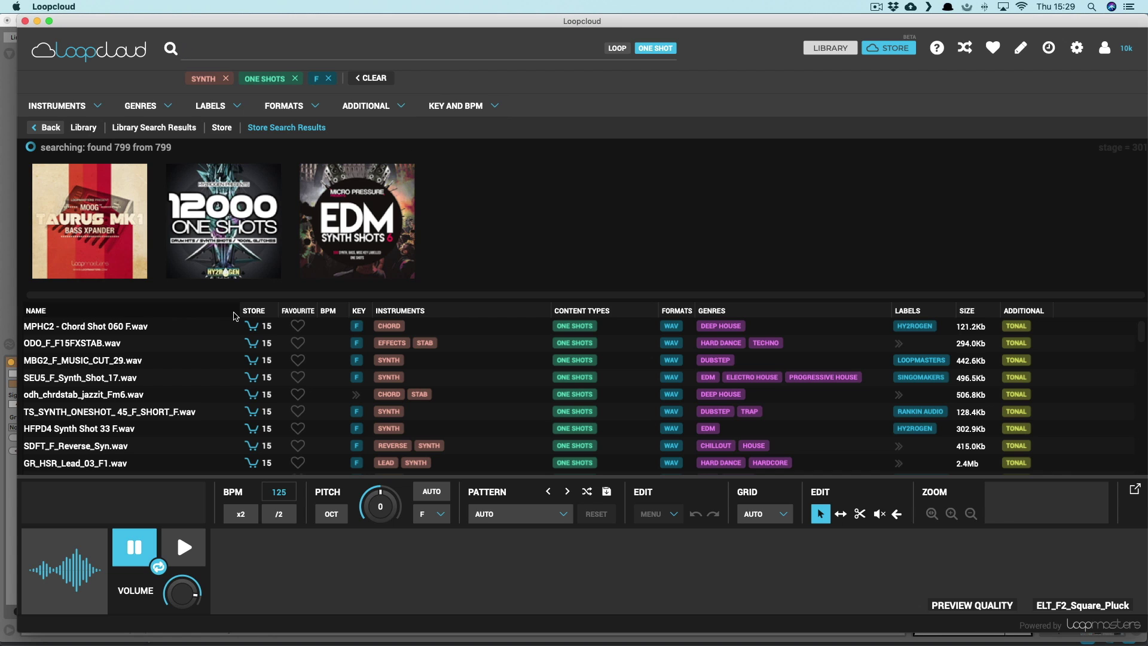
Preview the store samples Chord Shot 060 F, F15FXSTAB, MUSIC_CUT_29, Synth_Shot_17 and chrdstab_jazzit_Fm6.
left_click(64, 326)
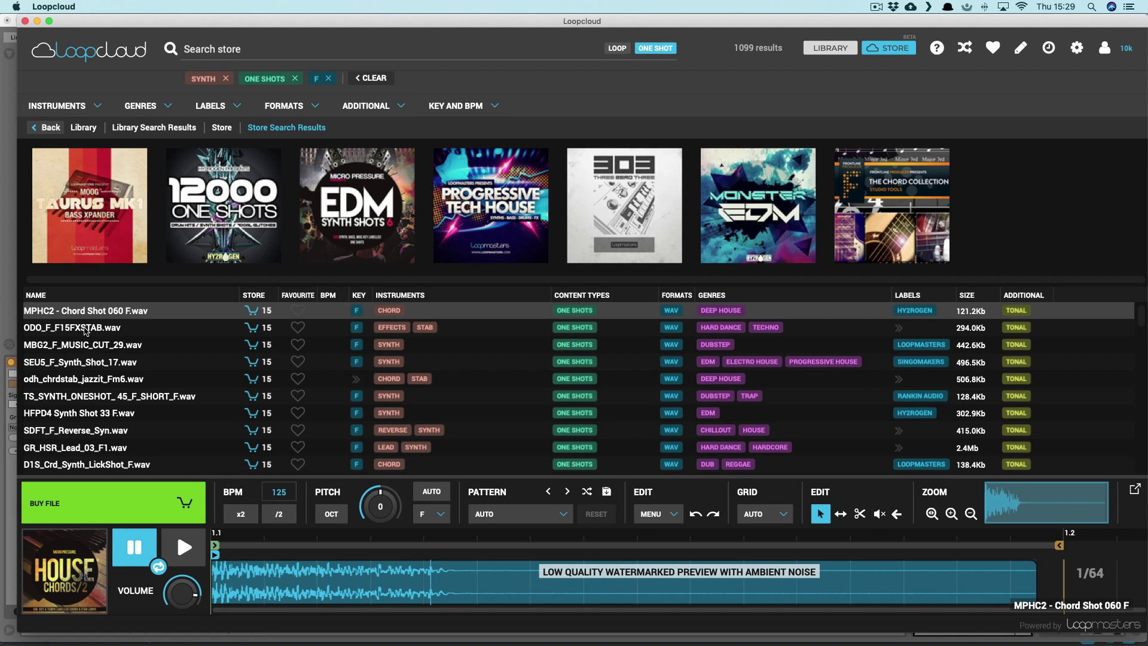
left_click(86, 329)
left_click(84, 345)
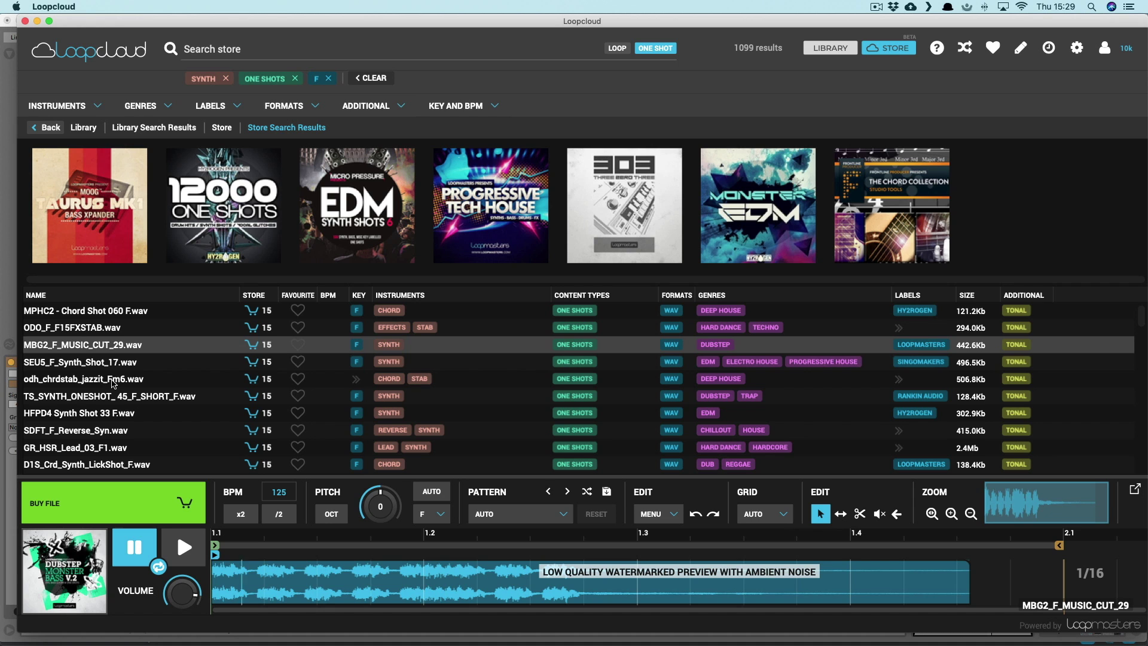
left_click(98, 367)
left_click(98, 382)
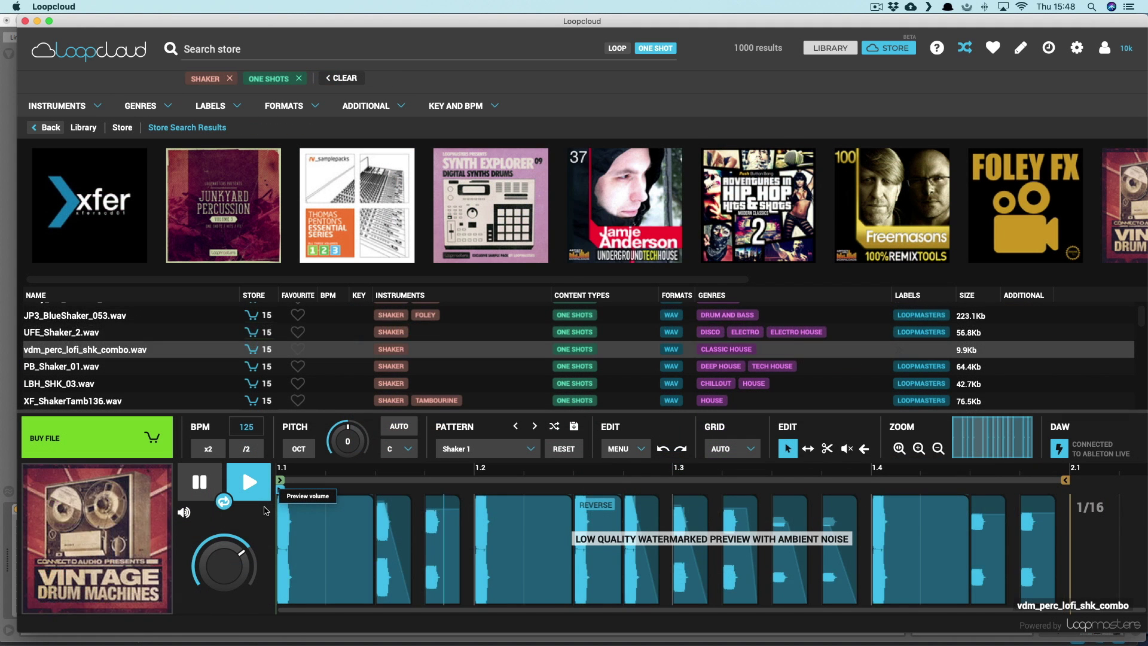
Audition shaker results and buy the ALN_Shaker_018 one-shot.
key("Up")
key("Up")
key("Up")
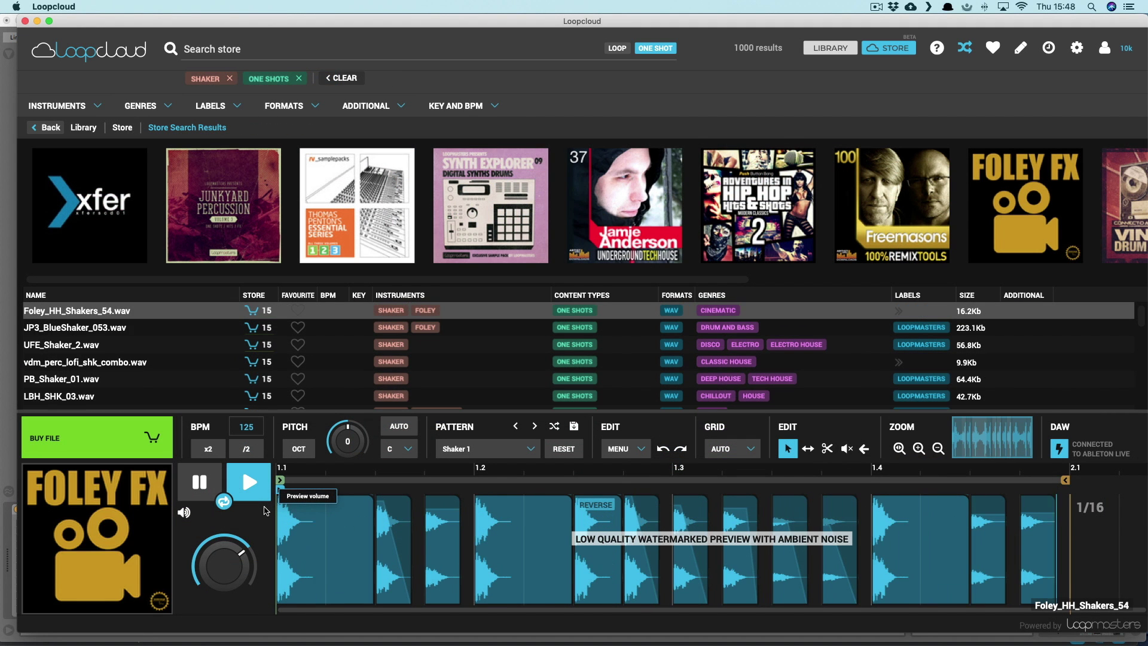
key("Up")
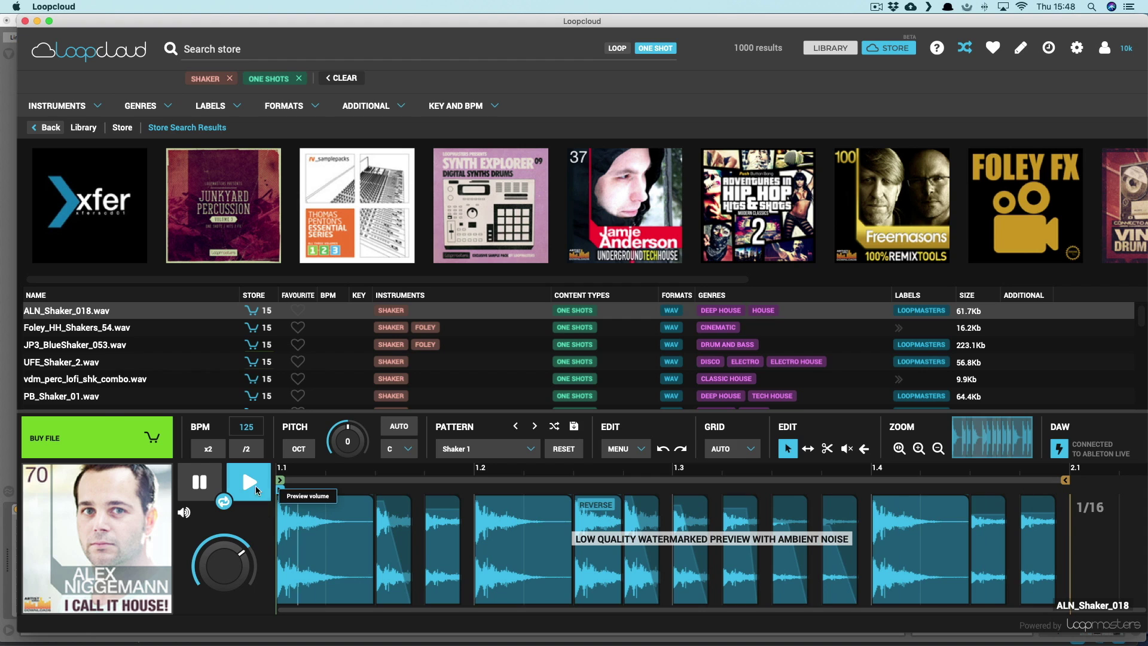
left_click(84, 436)
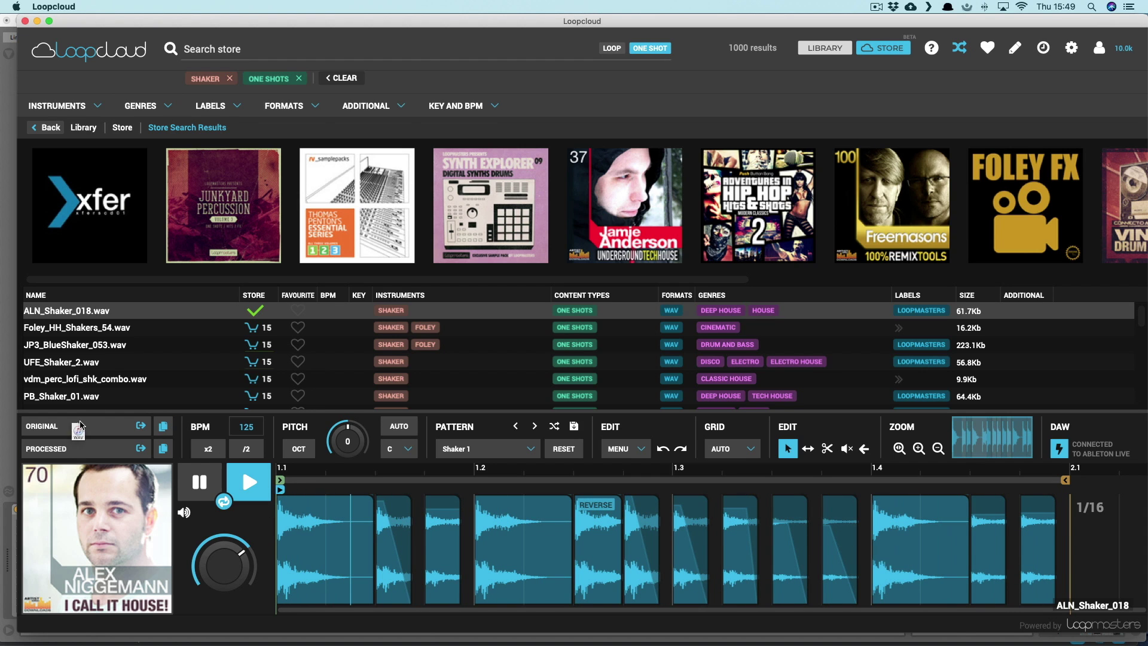
Drop ALN_Shaker_018 into Live as track 8, launch its clip, and set the volume to -12.2 dB.
left_click_drag(12, 304, 840, 77)
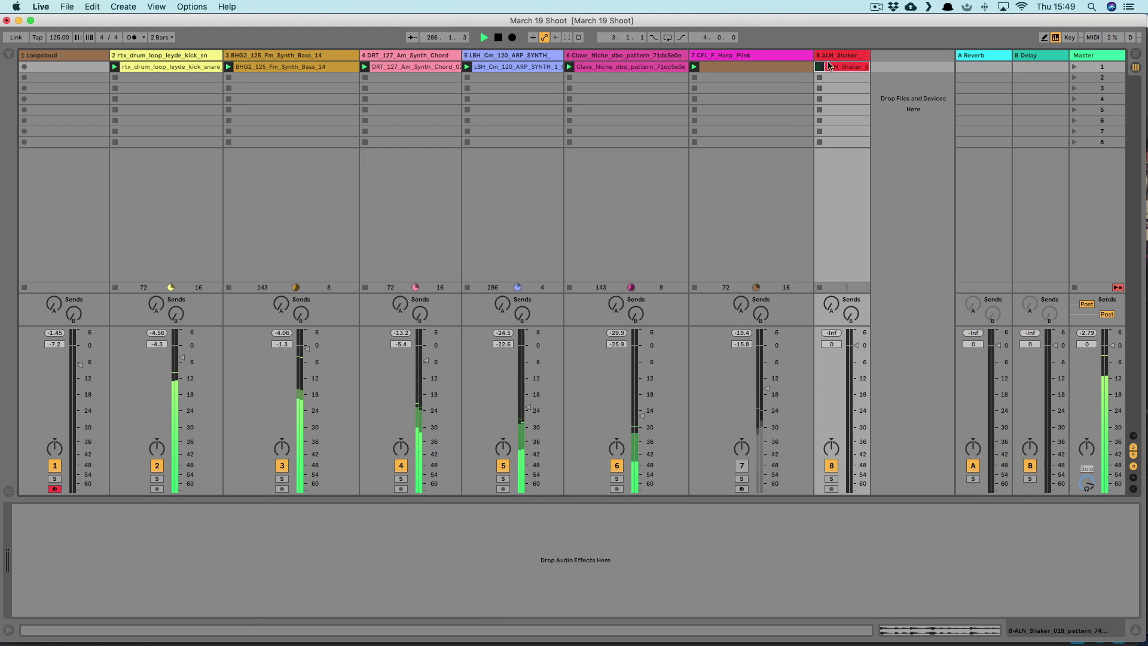
double_click(899, 71)
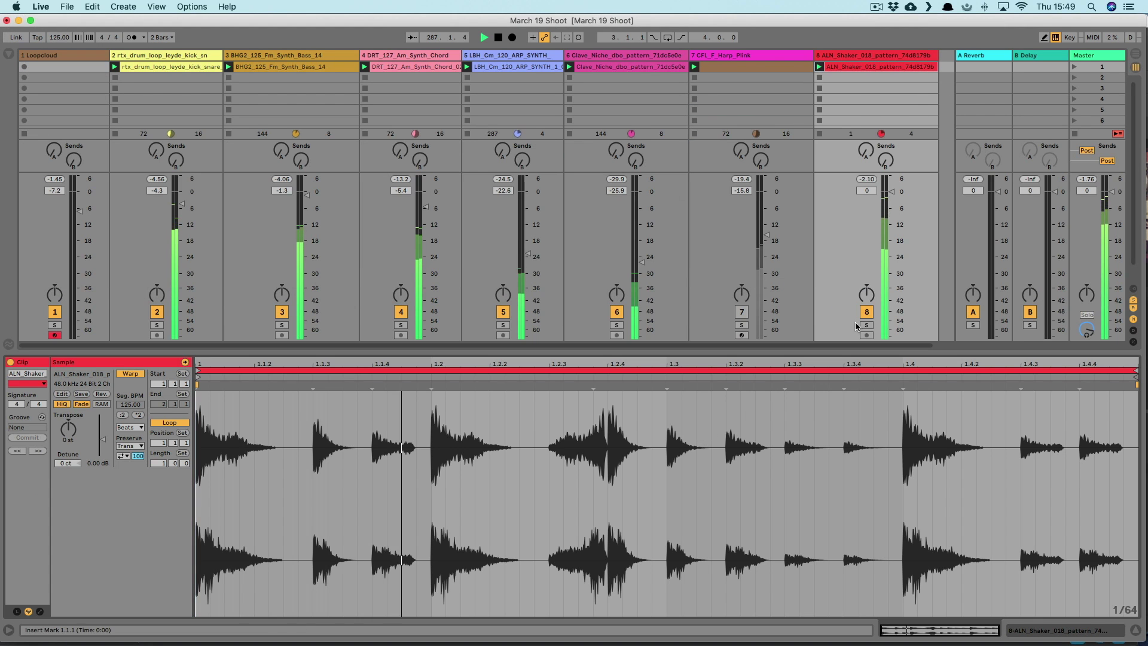
left_click_drag(890, 201, 890, 231)
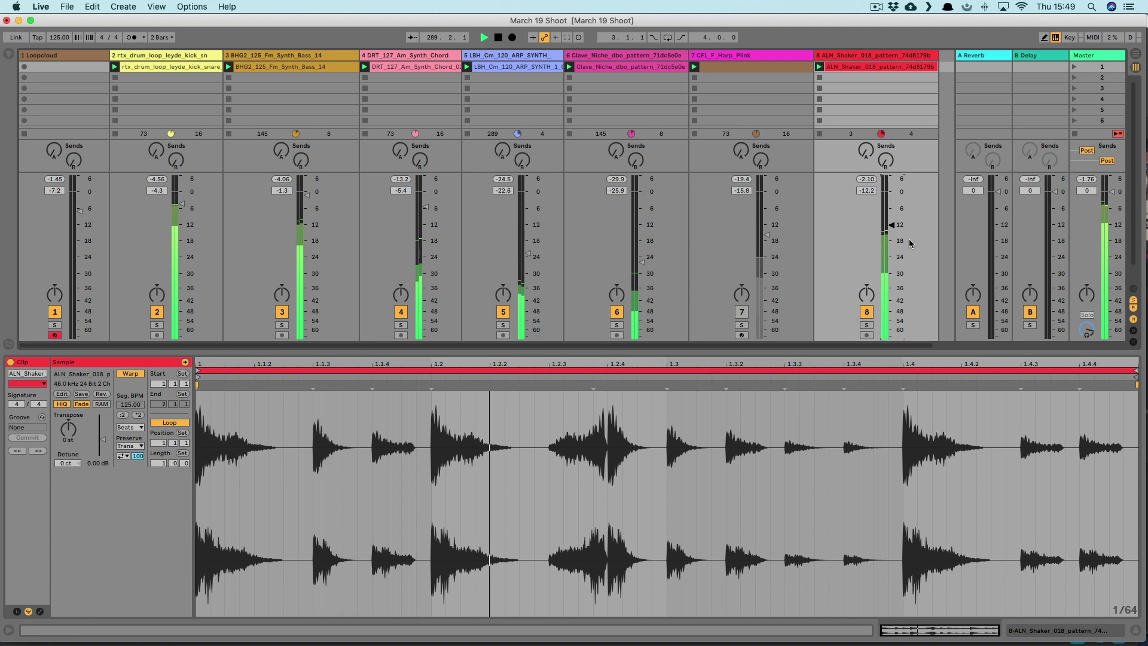